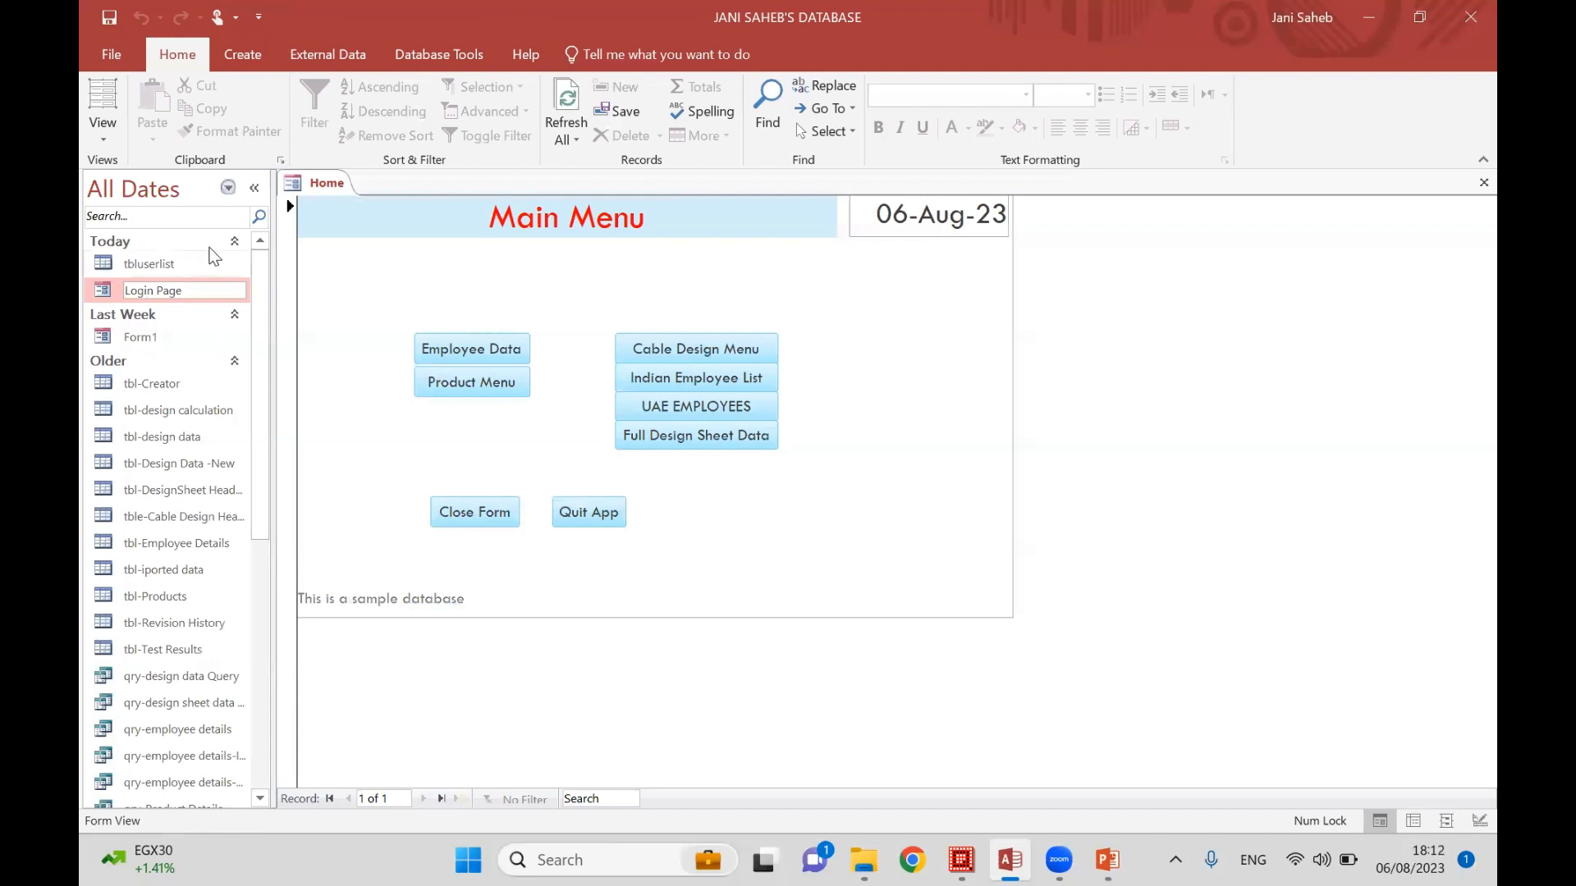
- Open and close the Login Page form from the Today group, then quit the app with Quit App
click(211, 241)
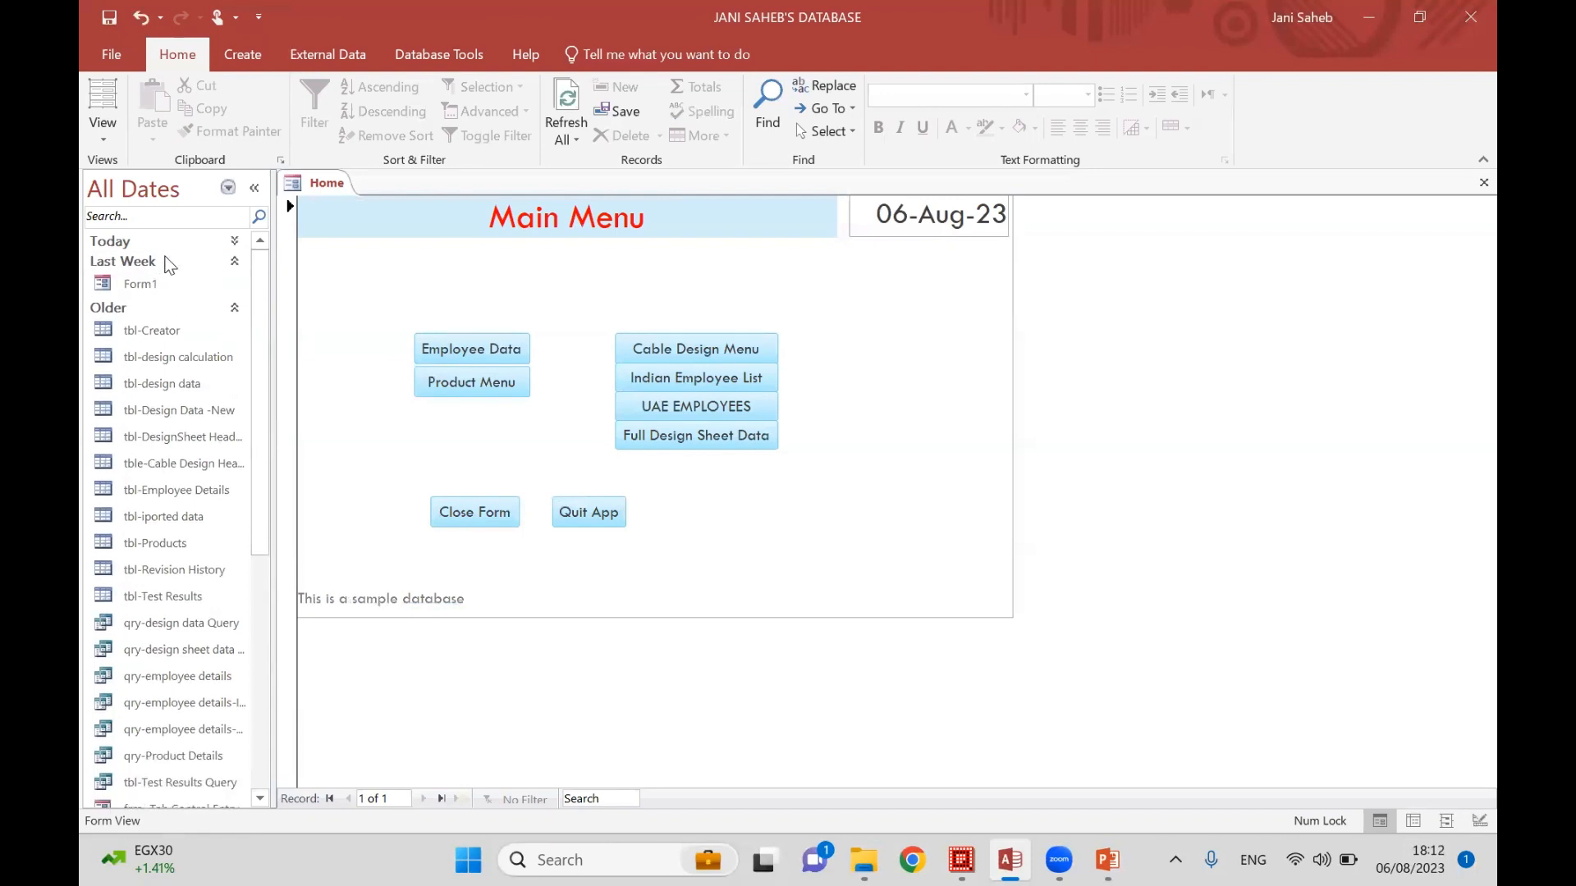
click(125, 243)
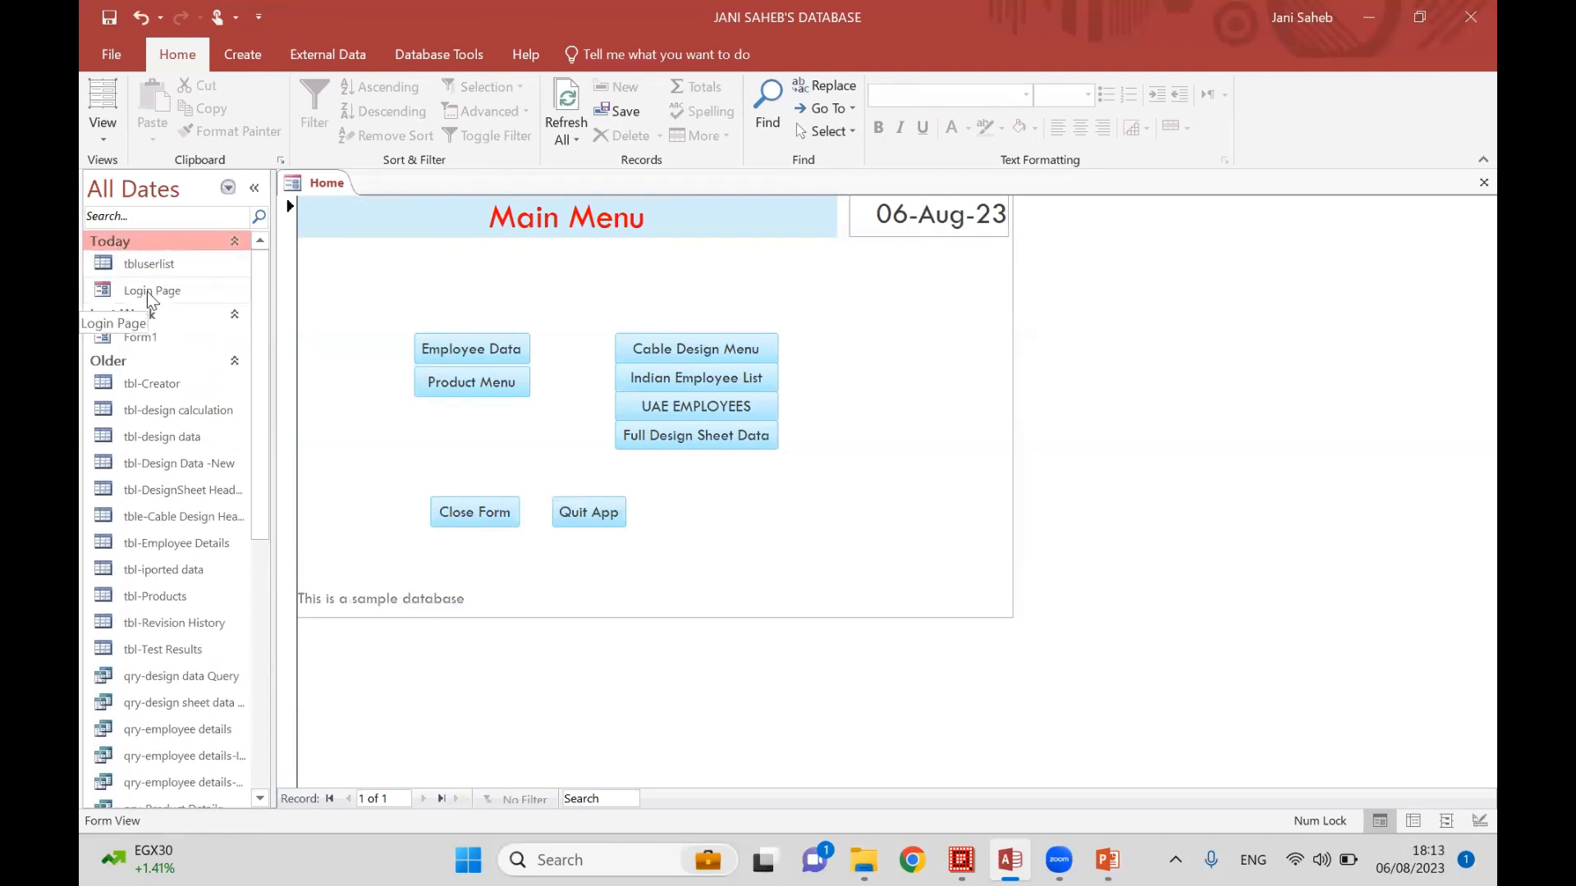
click(148, 293)
key(Return)
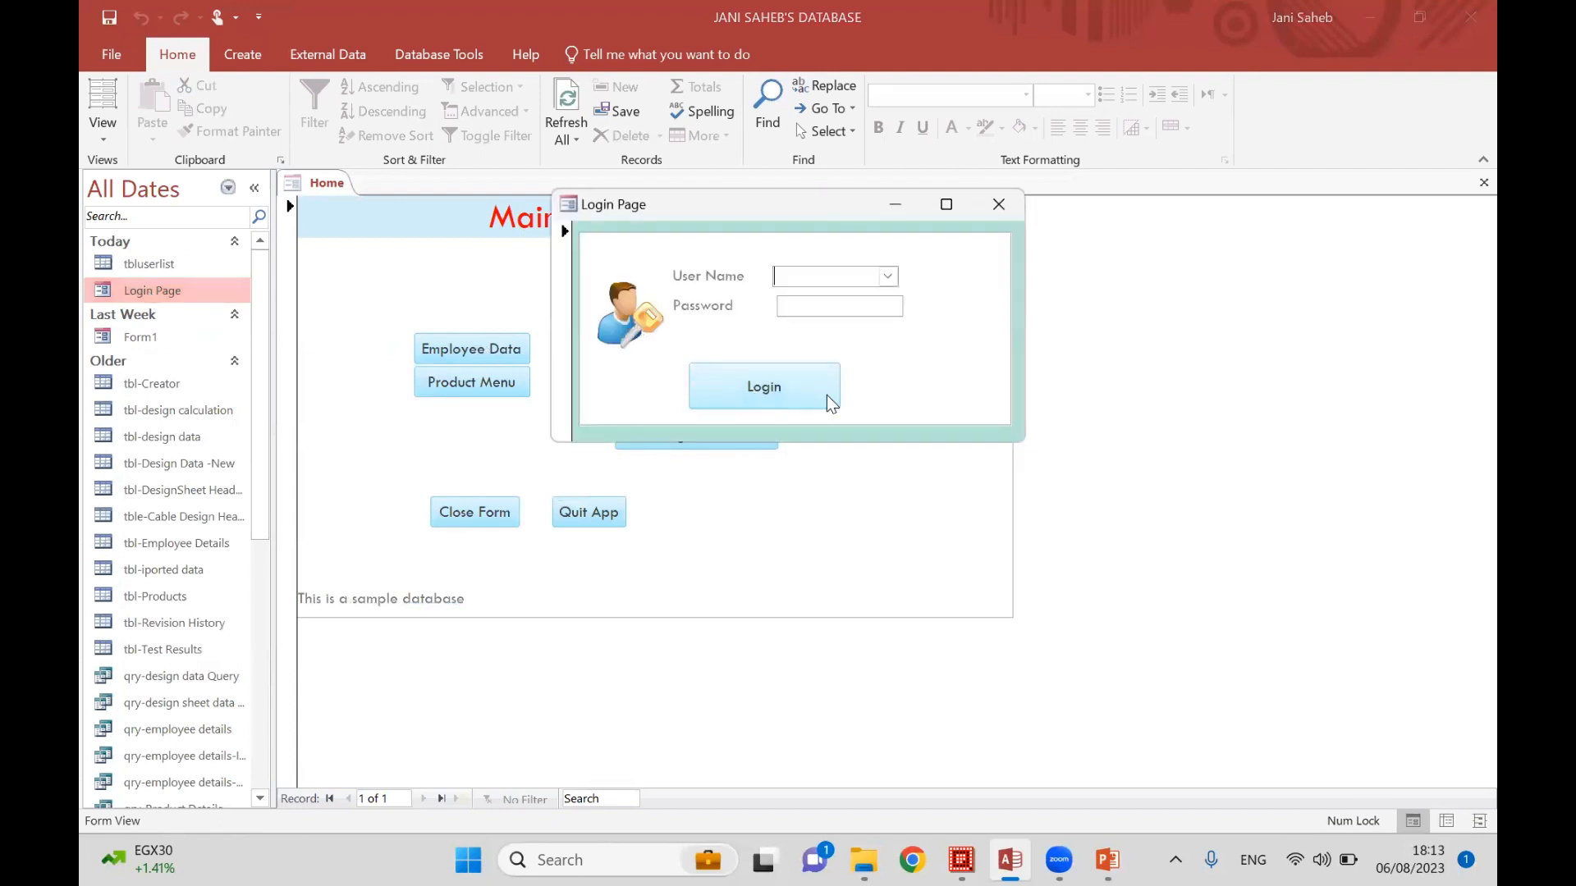
click(999, 204)
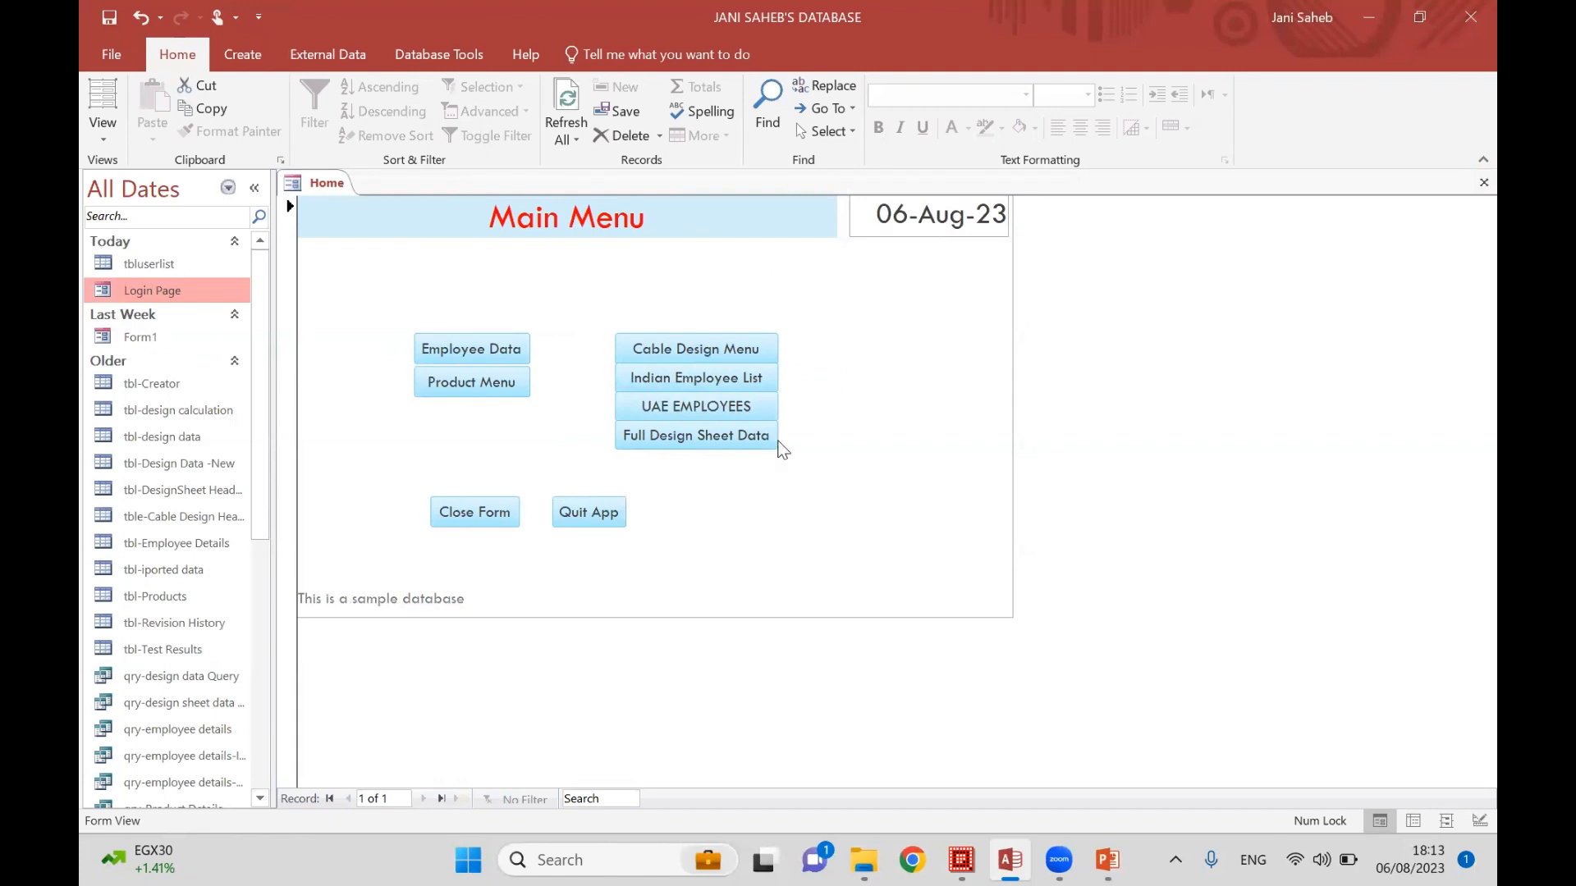
click(604, 514)
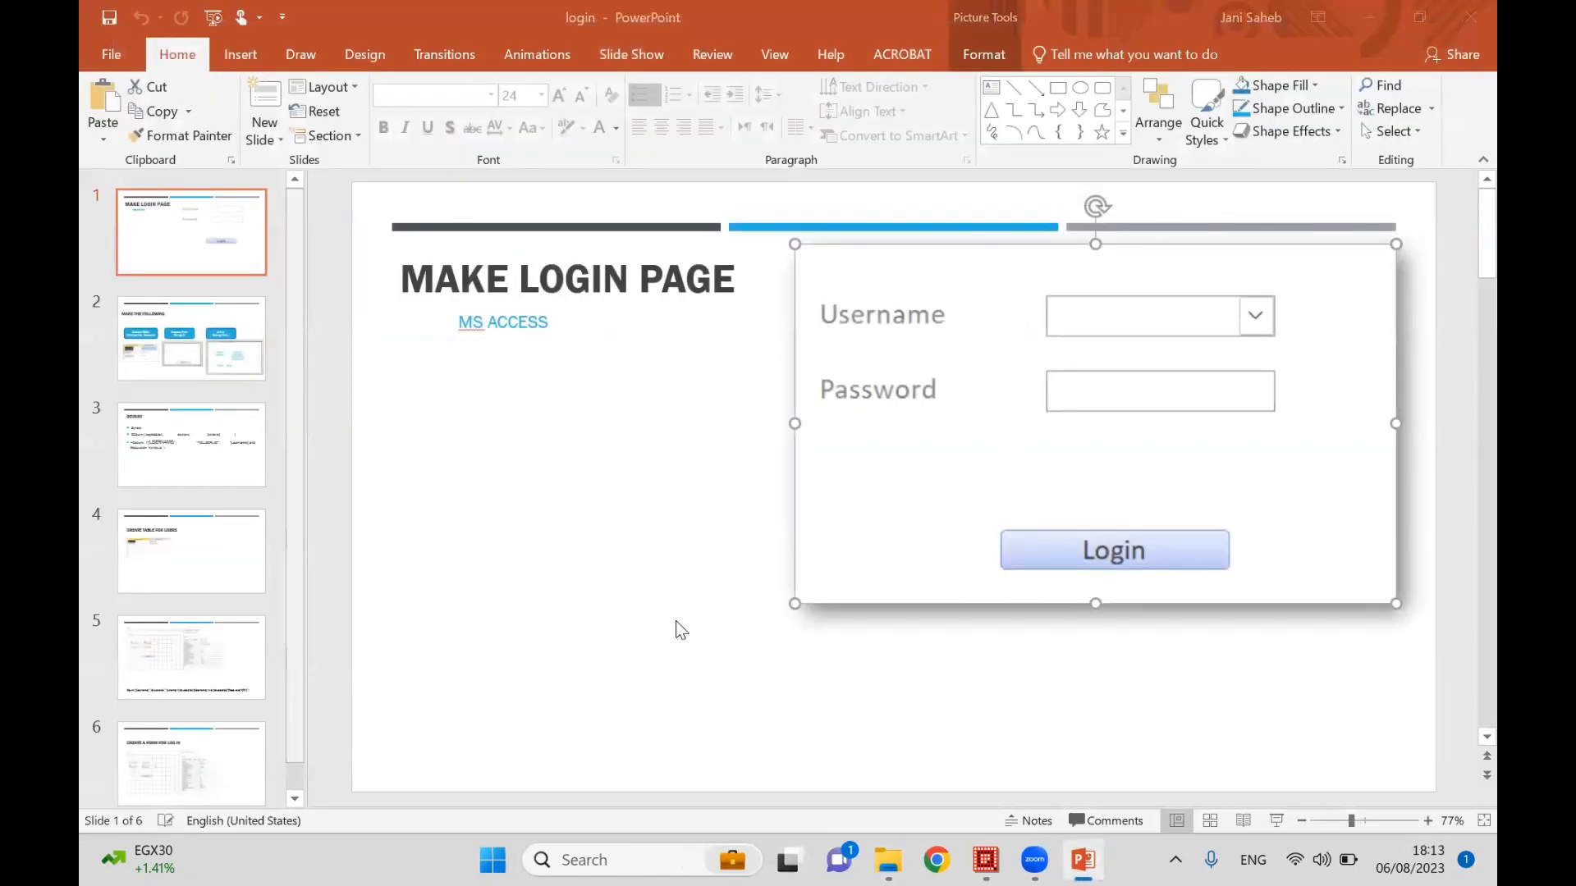
- Switch to Q-Dir and select the MYDABASE database file
click(985, 860)
click(155, 192)
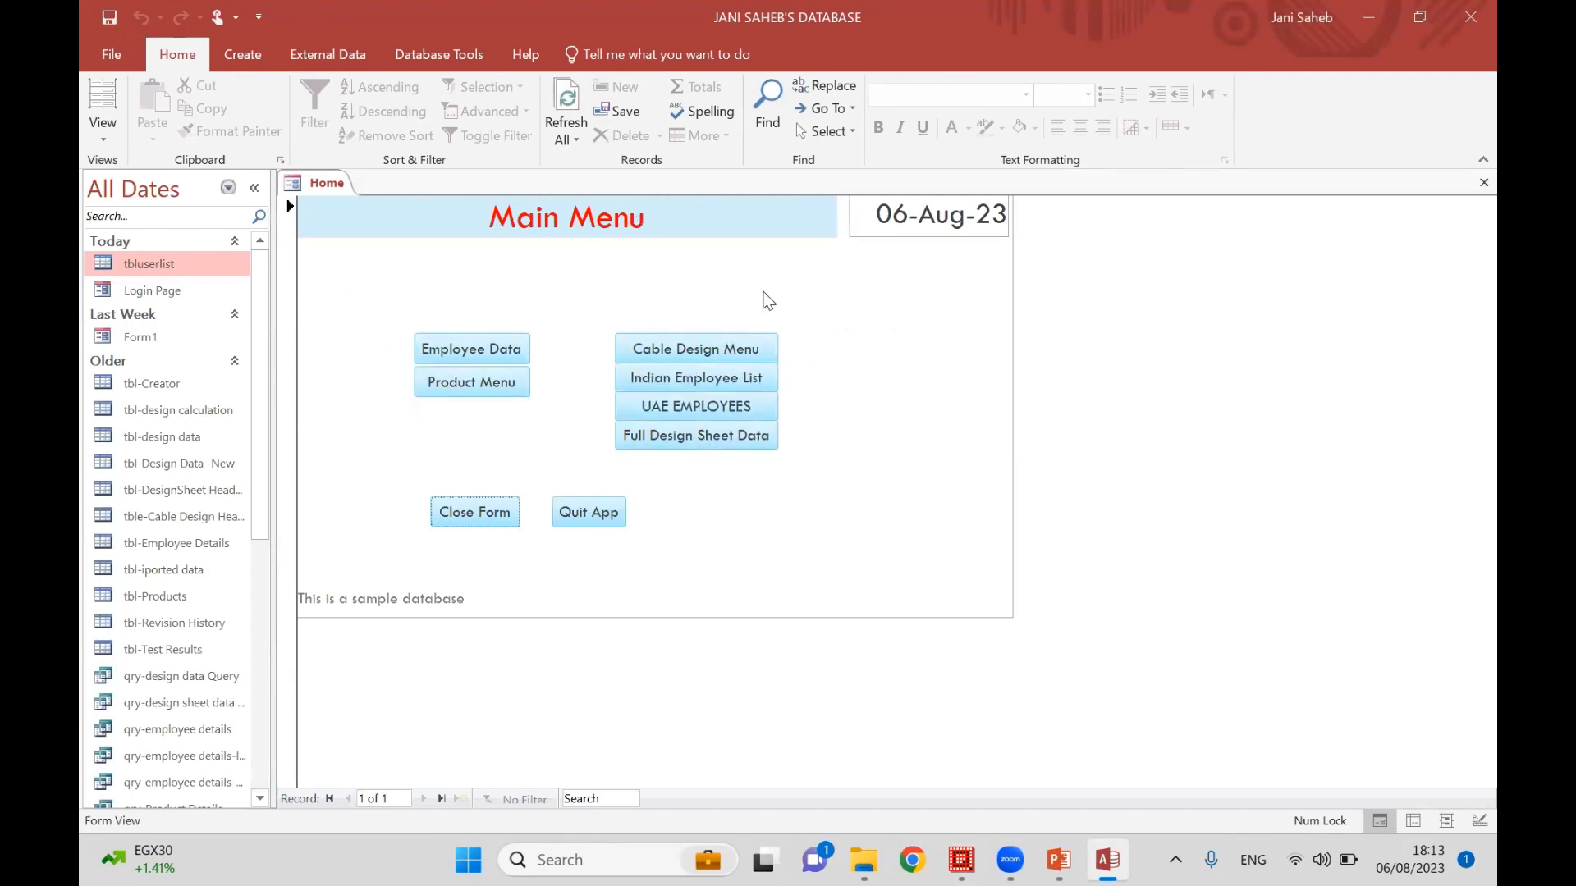
- Set Current Database's Display Form to Login Page, dismiss the notices, and quit
click(110, 56)
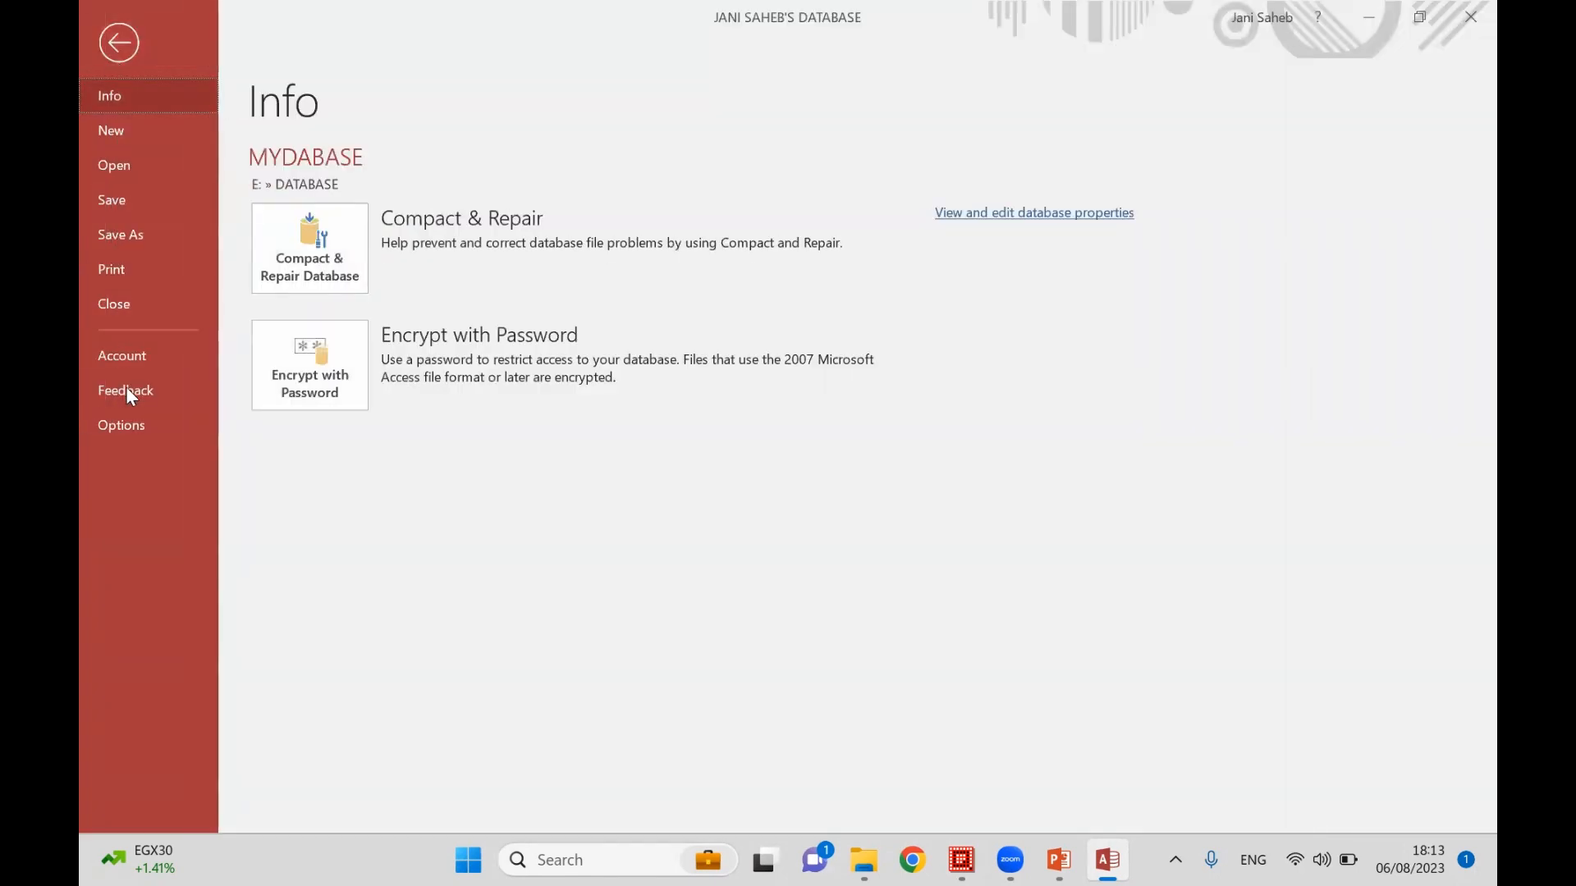
key(Escape)
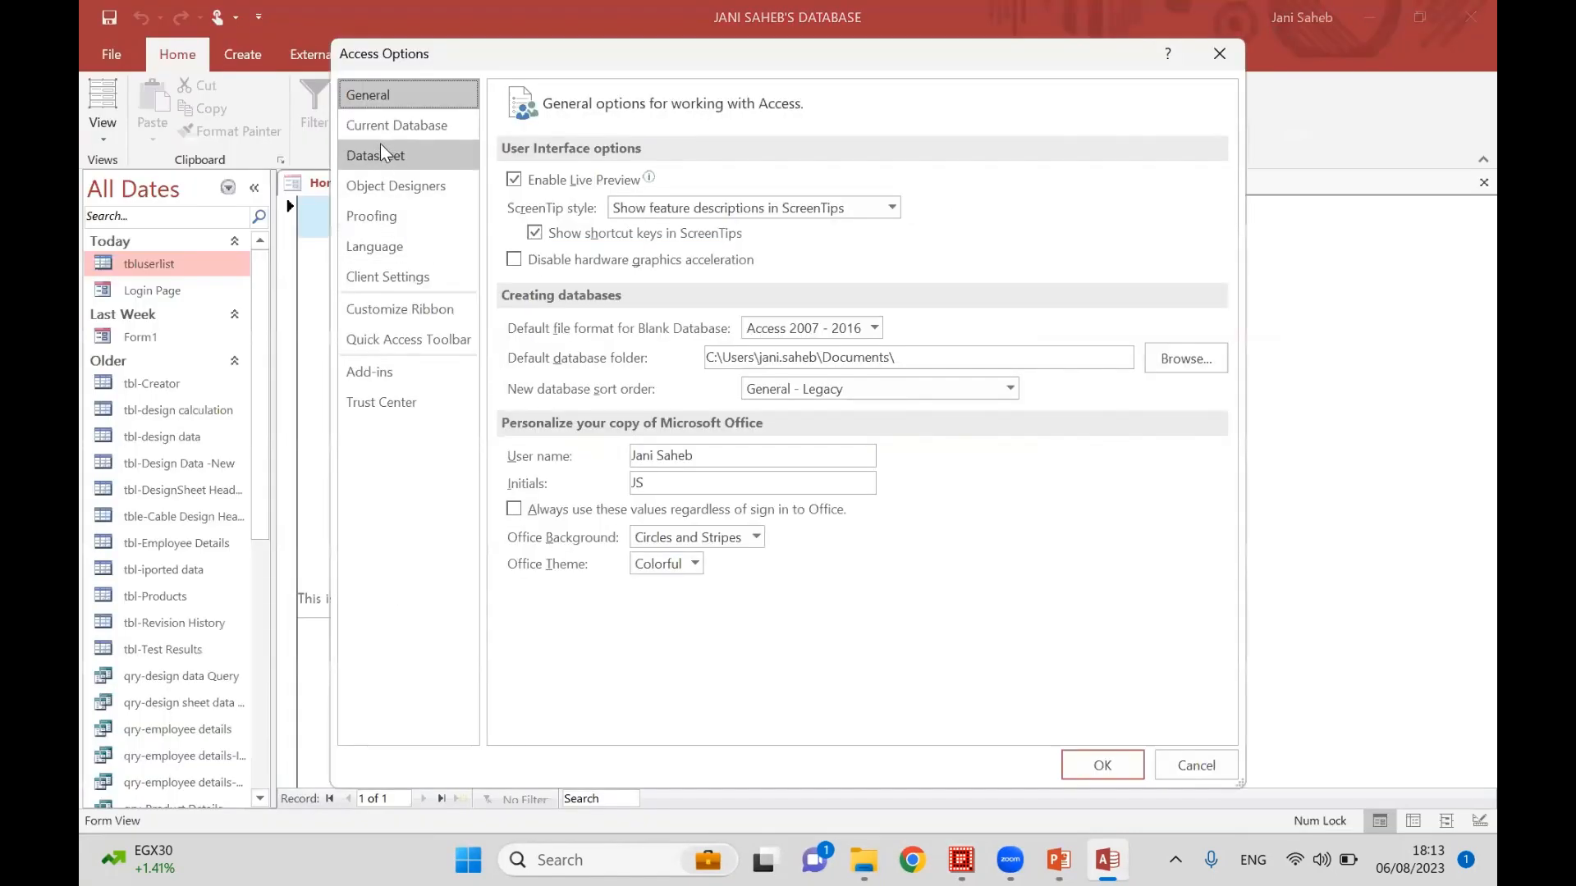
click(381, 128)
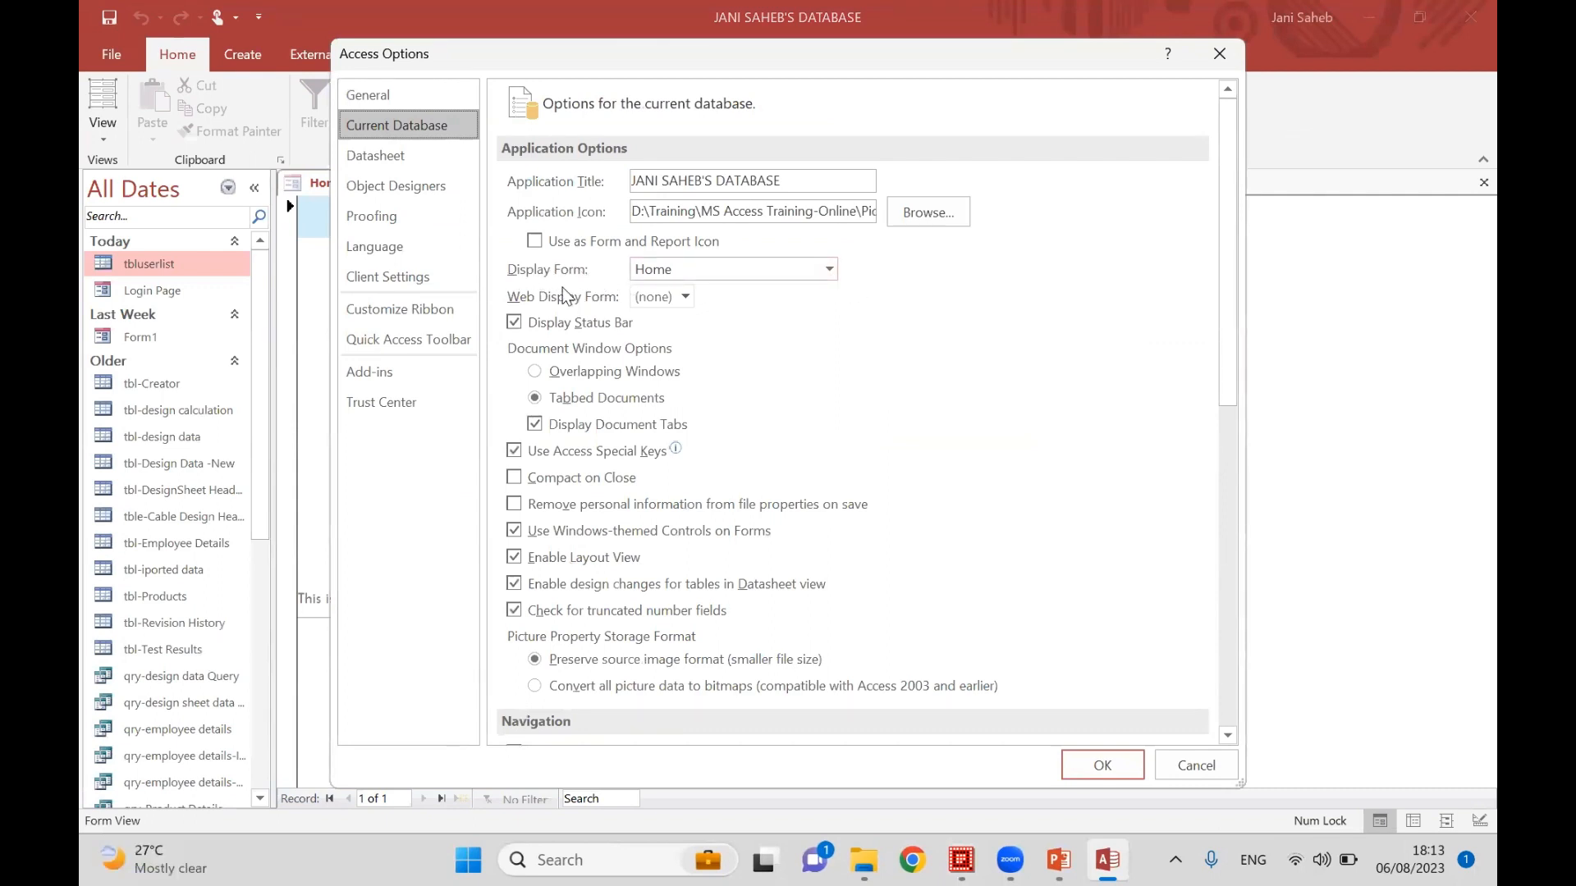
click(829, 270)
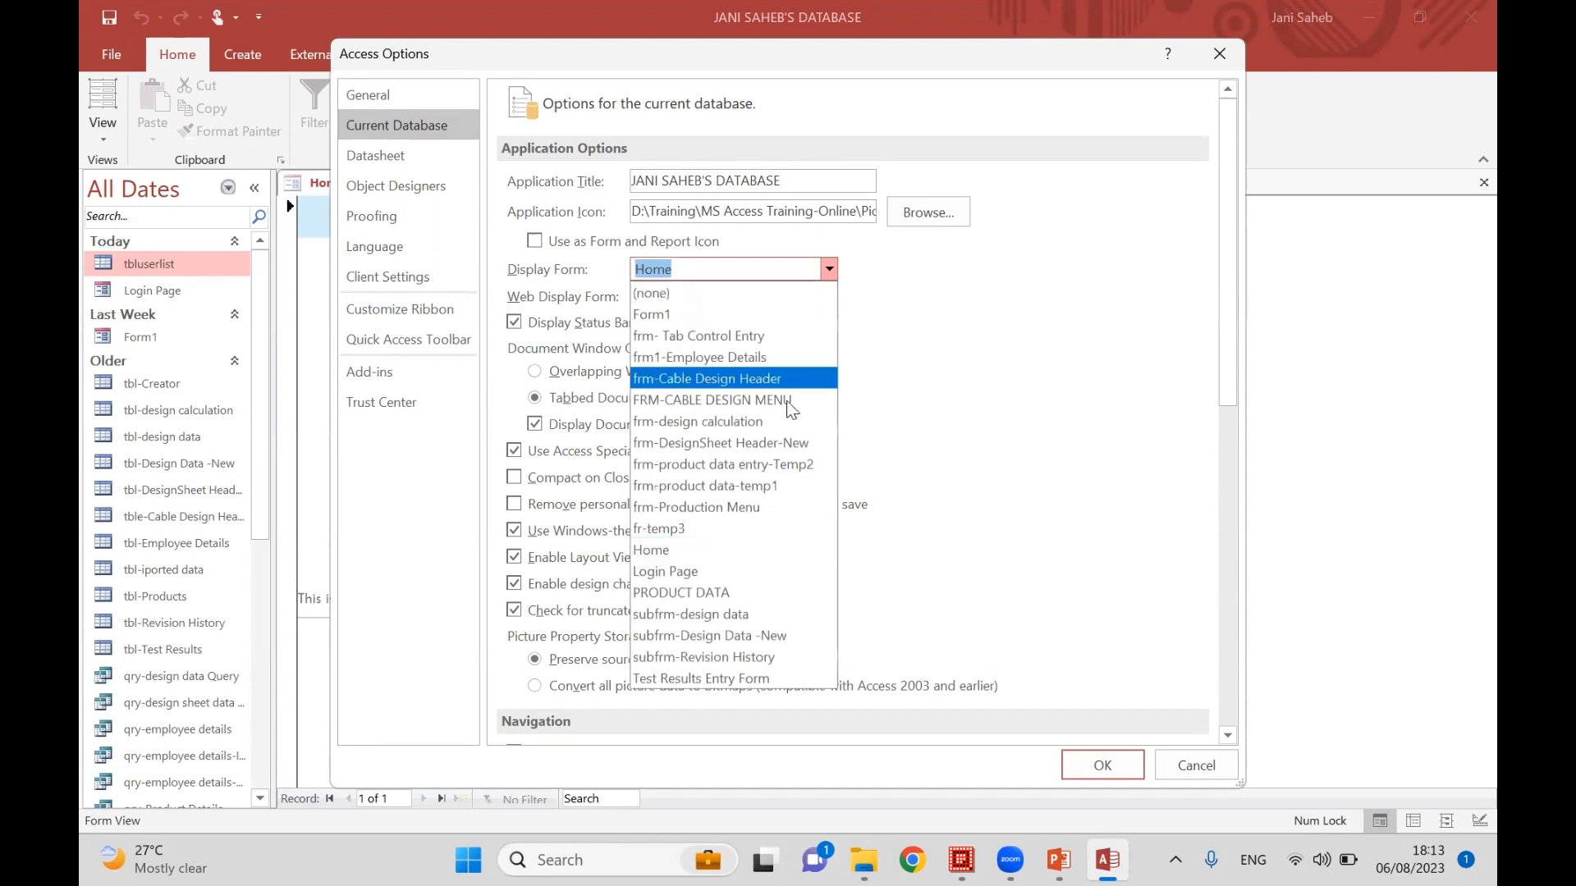
click(752, 573)
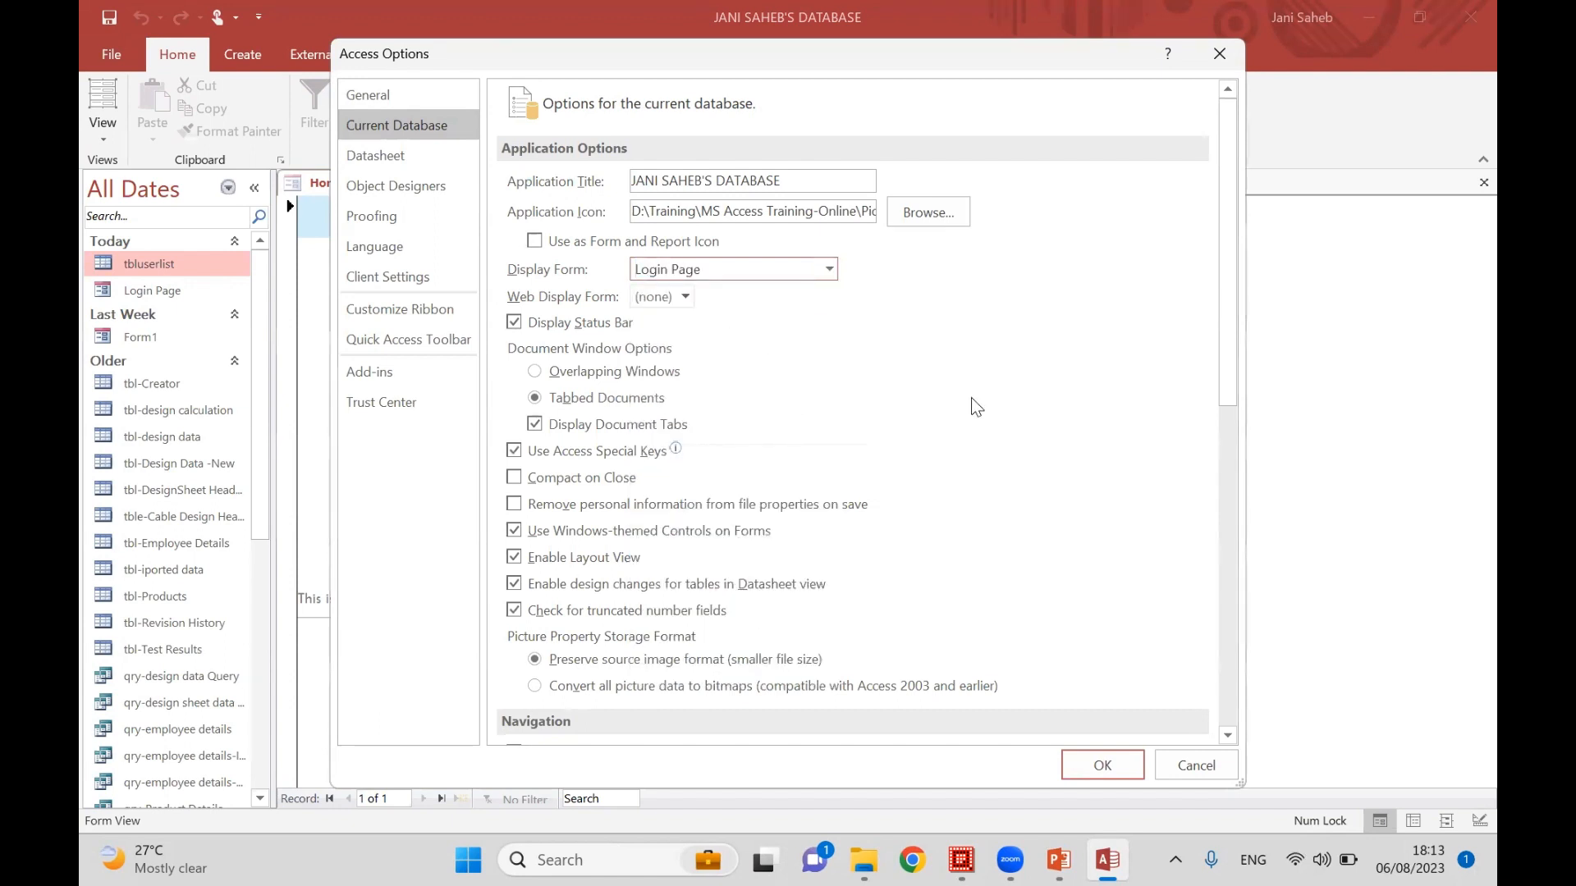
click(1124, 760)
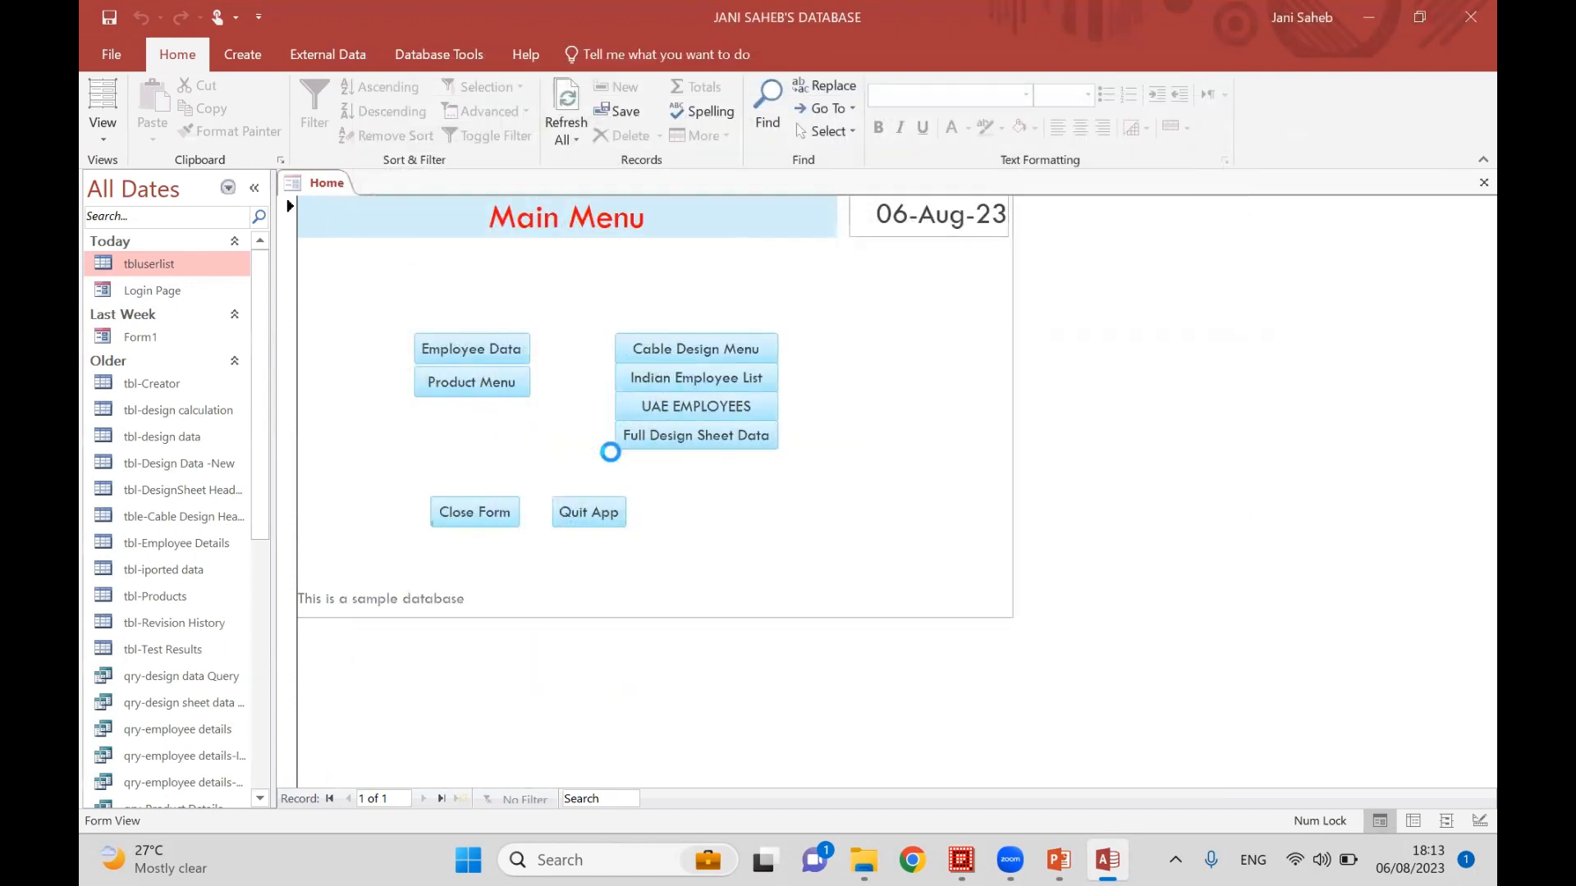
click(792, 500)
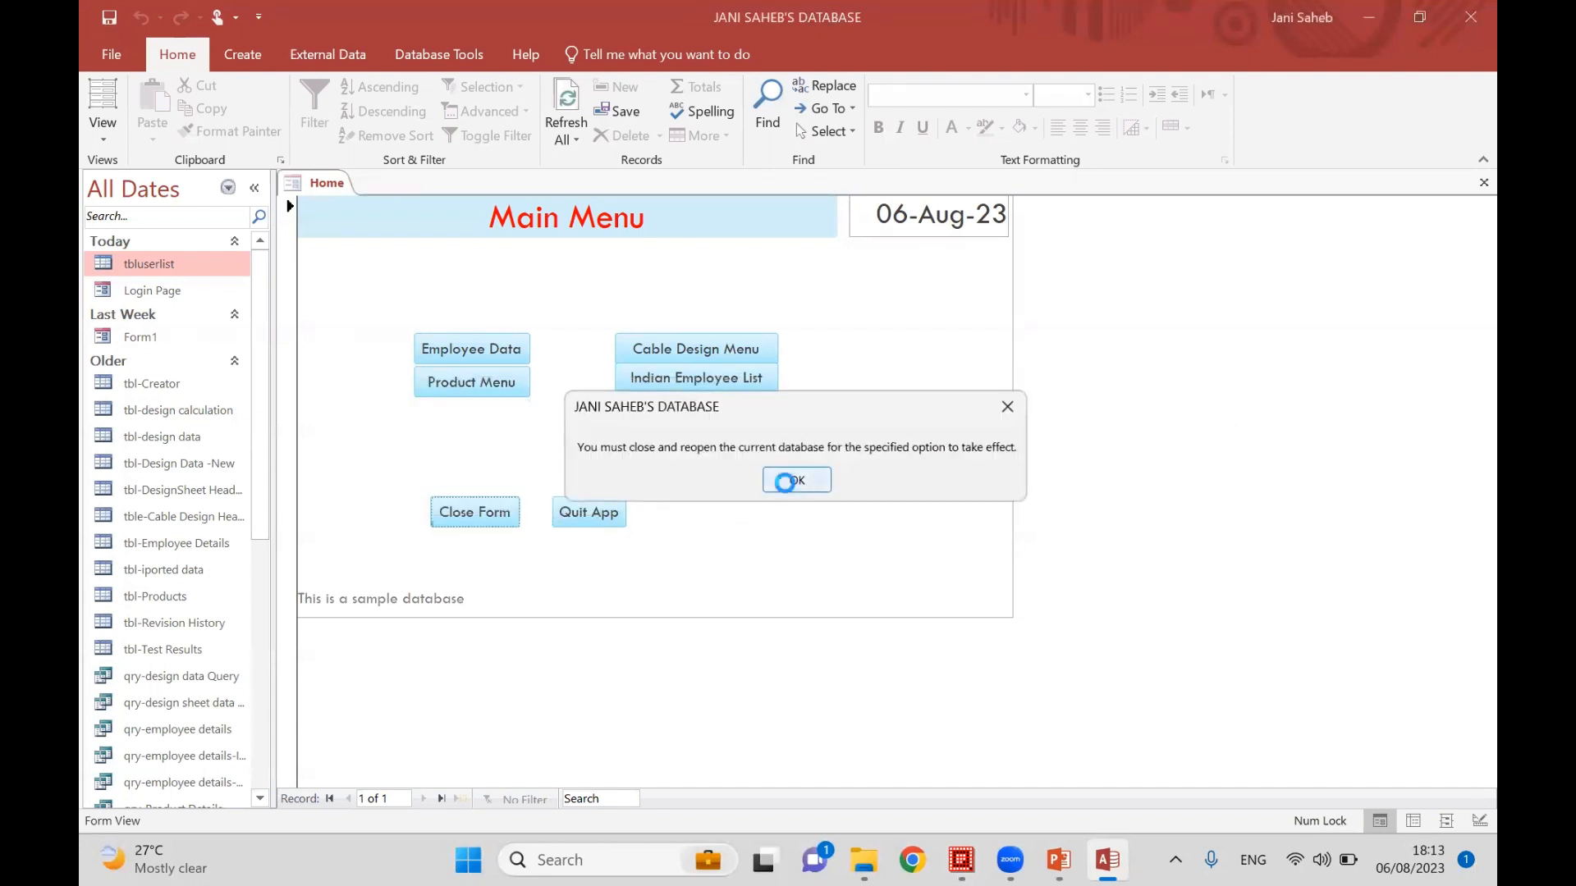
click(790, 484)
click(605, 514)
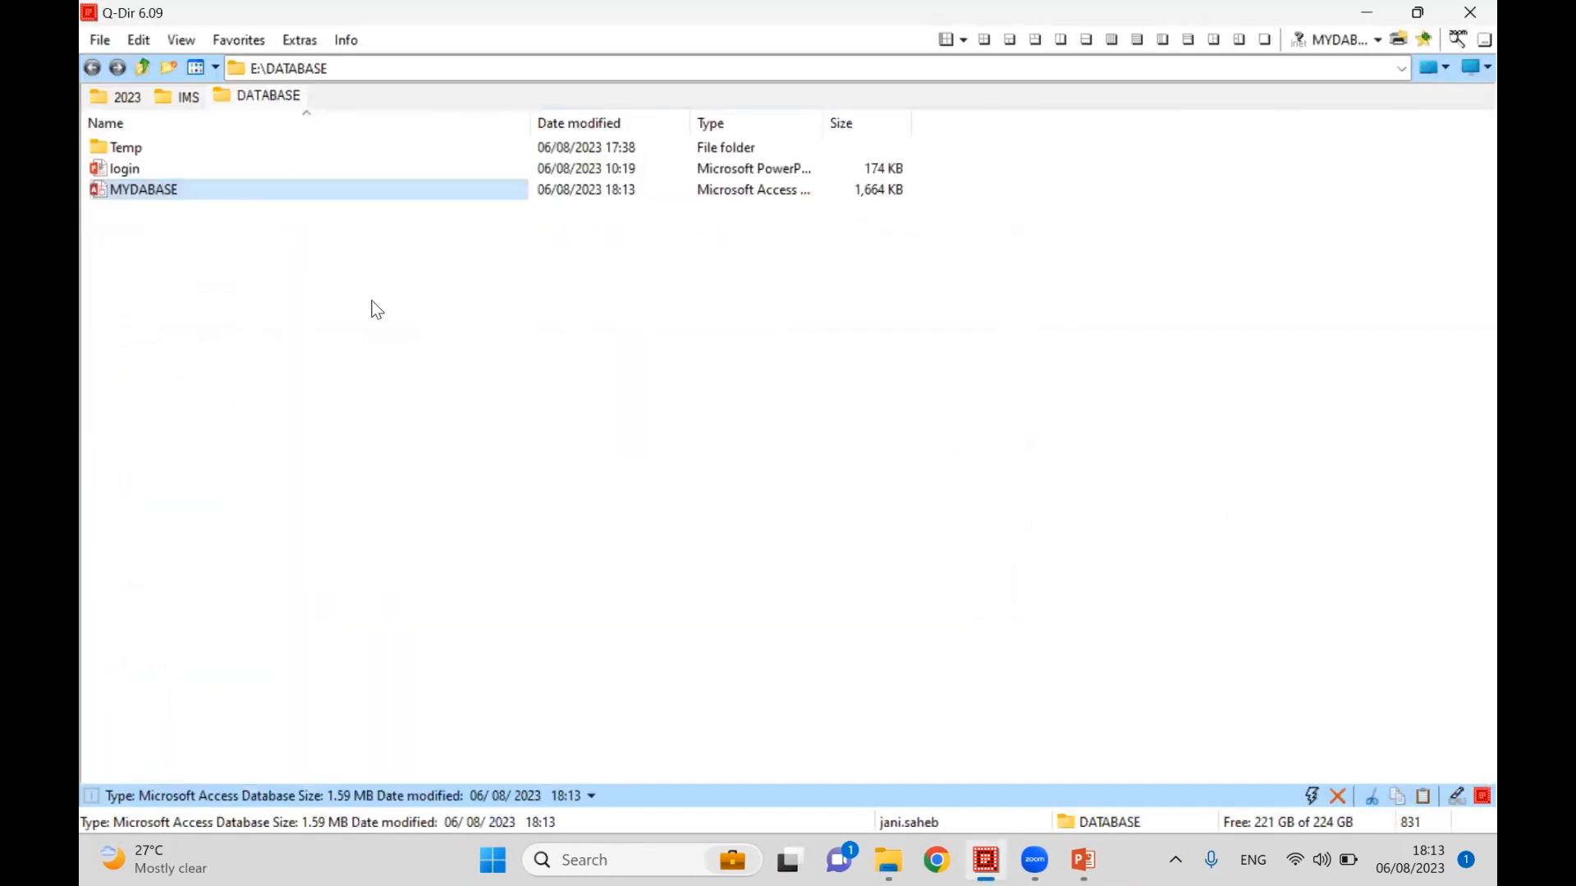
- Double-click MYDABASE in the E:\DATABASE folder to relaunch it
double_click(166, 197)
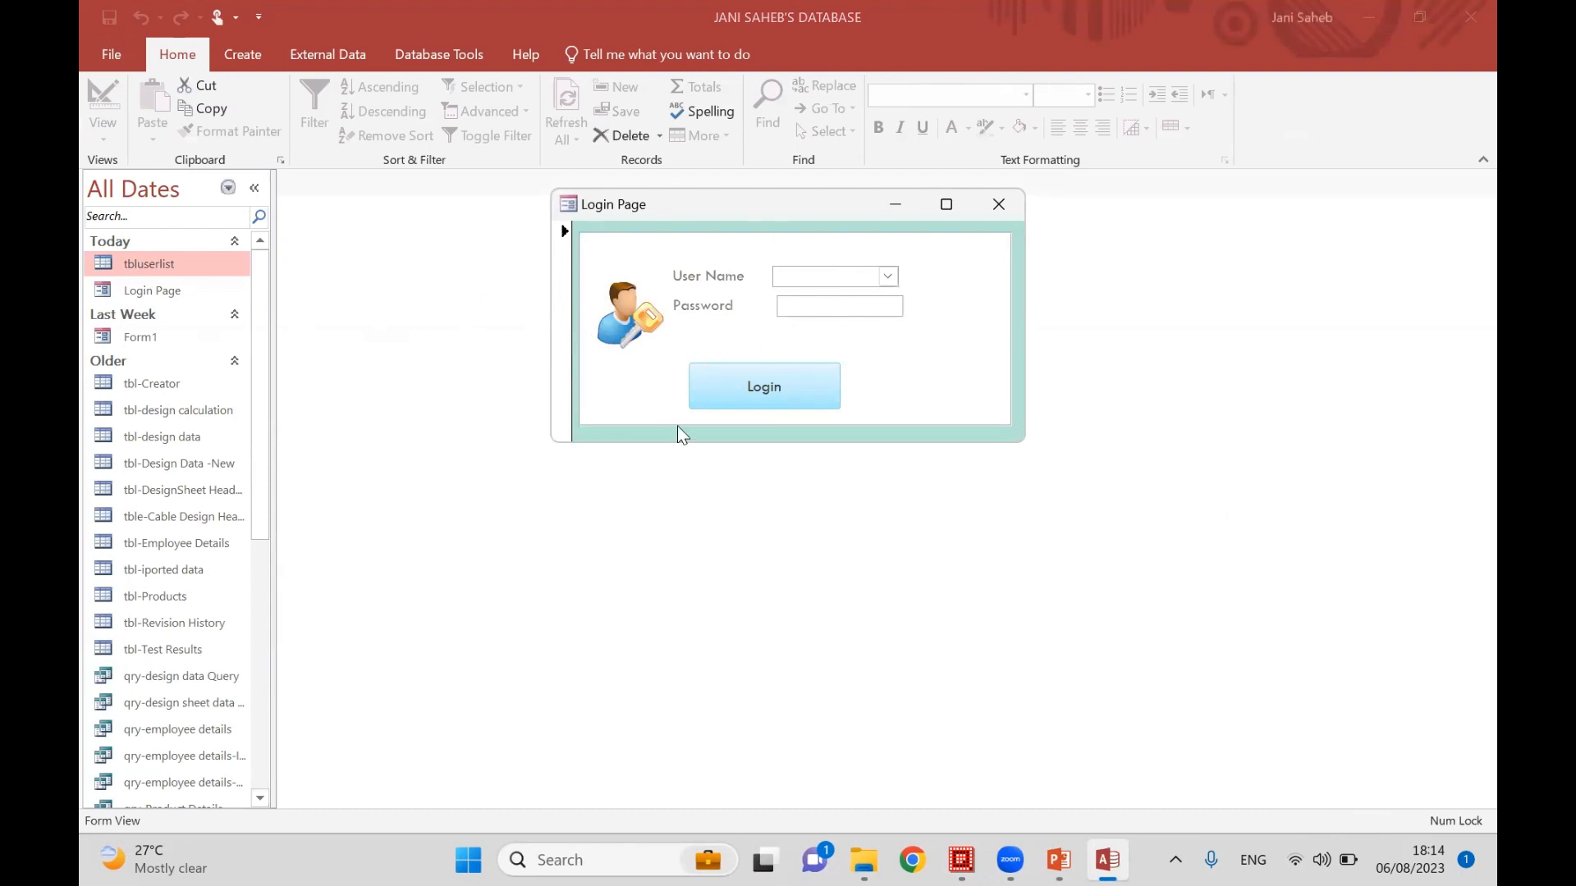
- Pick the first user name, submit the login, and dismiss the macro error
click(888, 279)
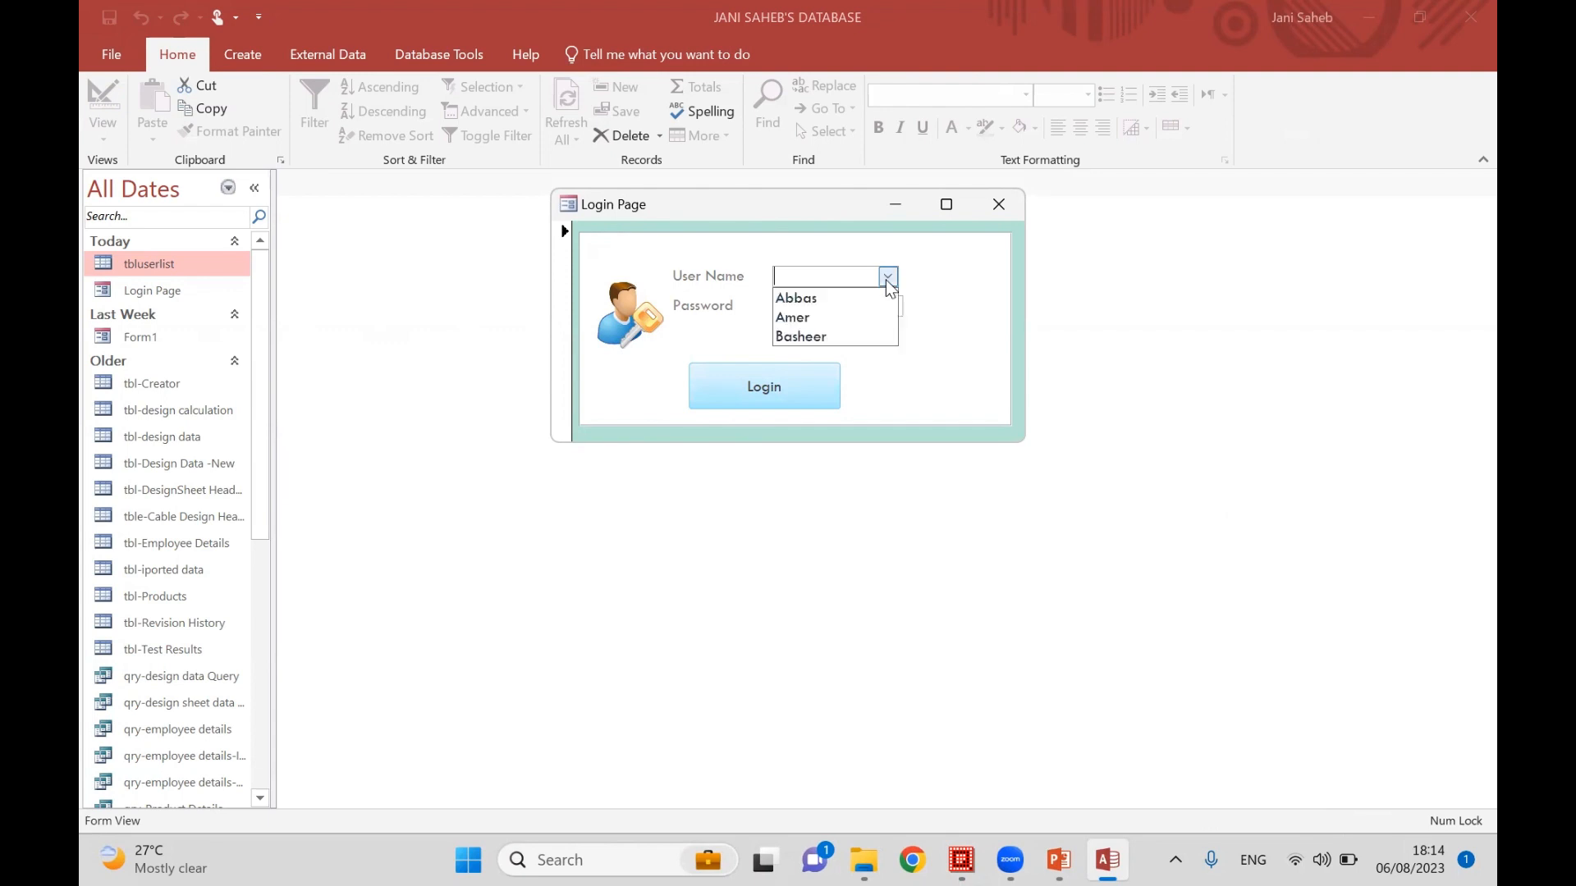
click(804, 300)
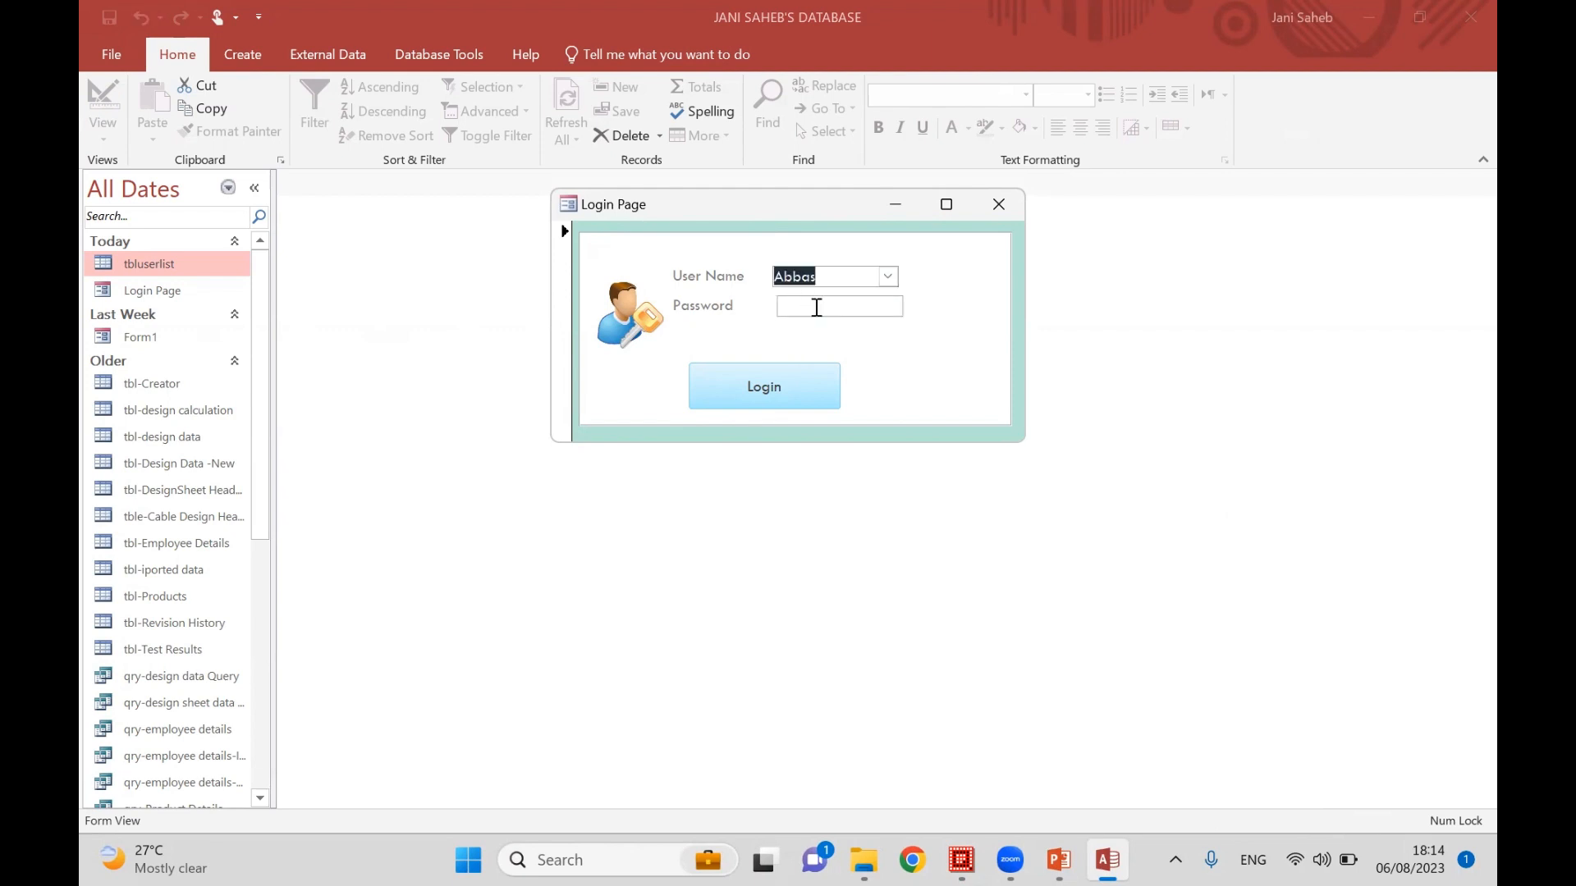
click(817, 307)
click(772, 386)
click(775, 392)
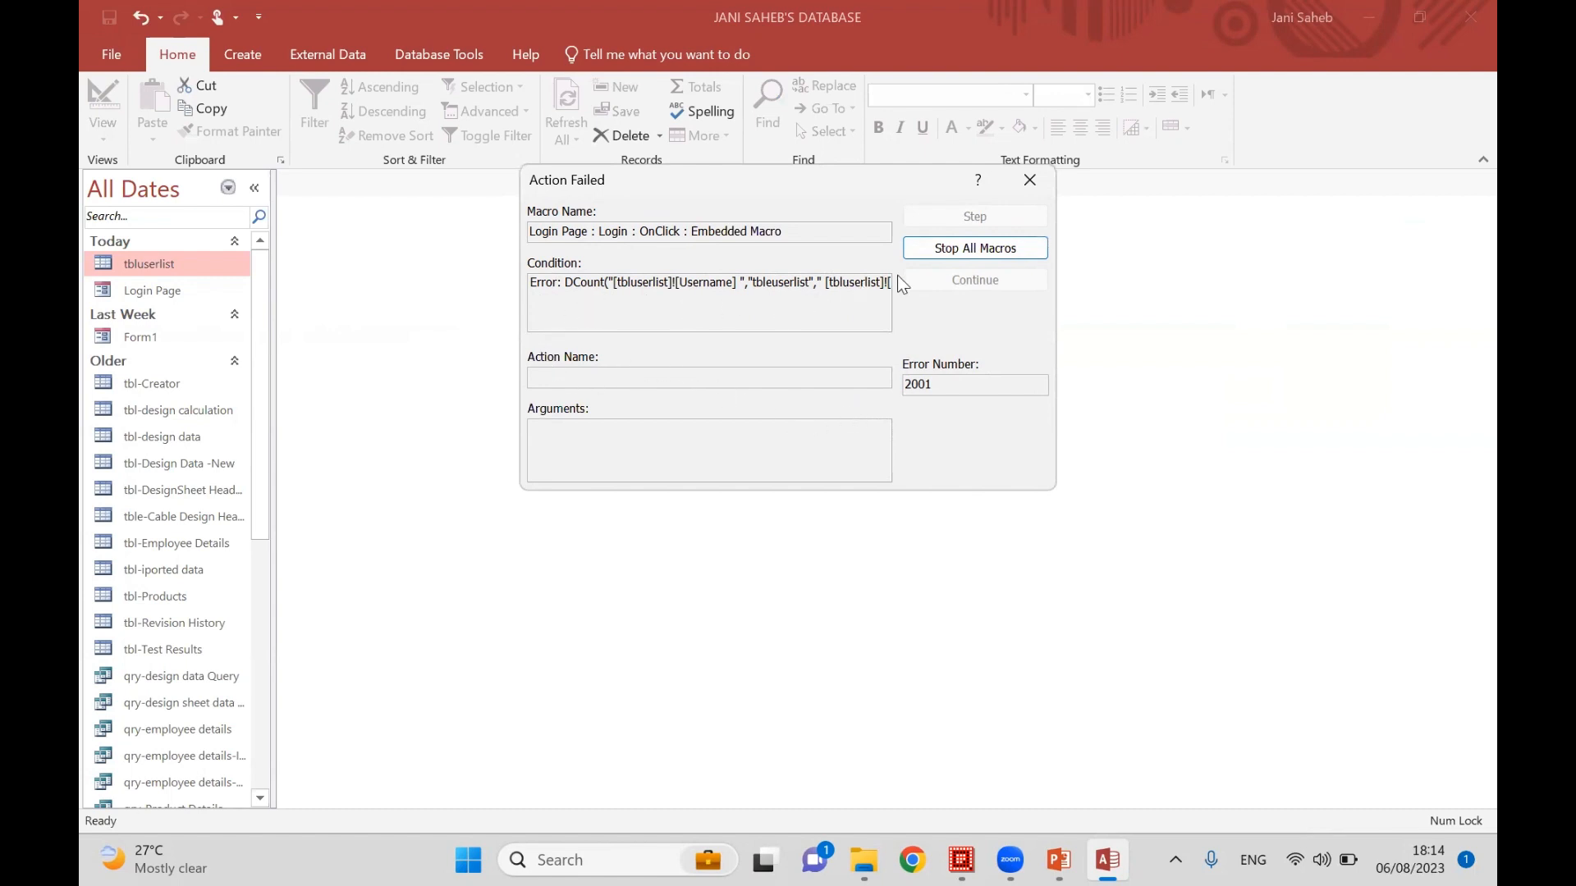
click(1029, 180)
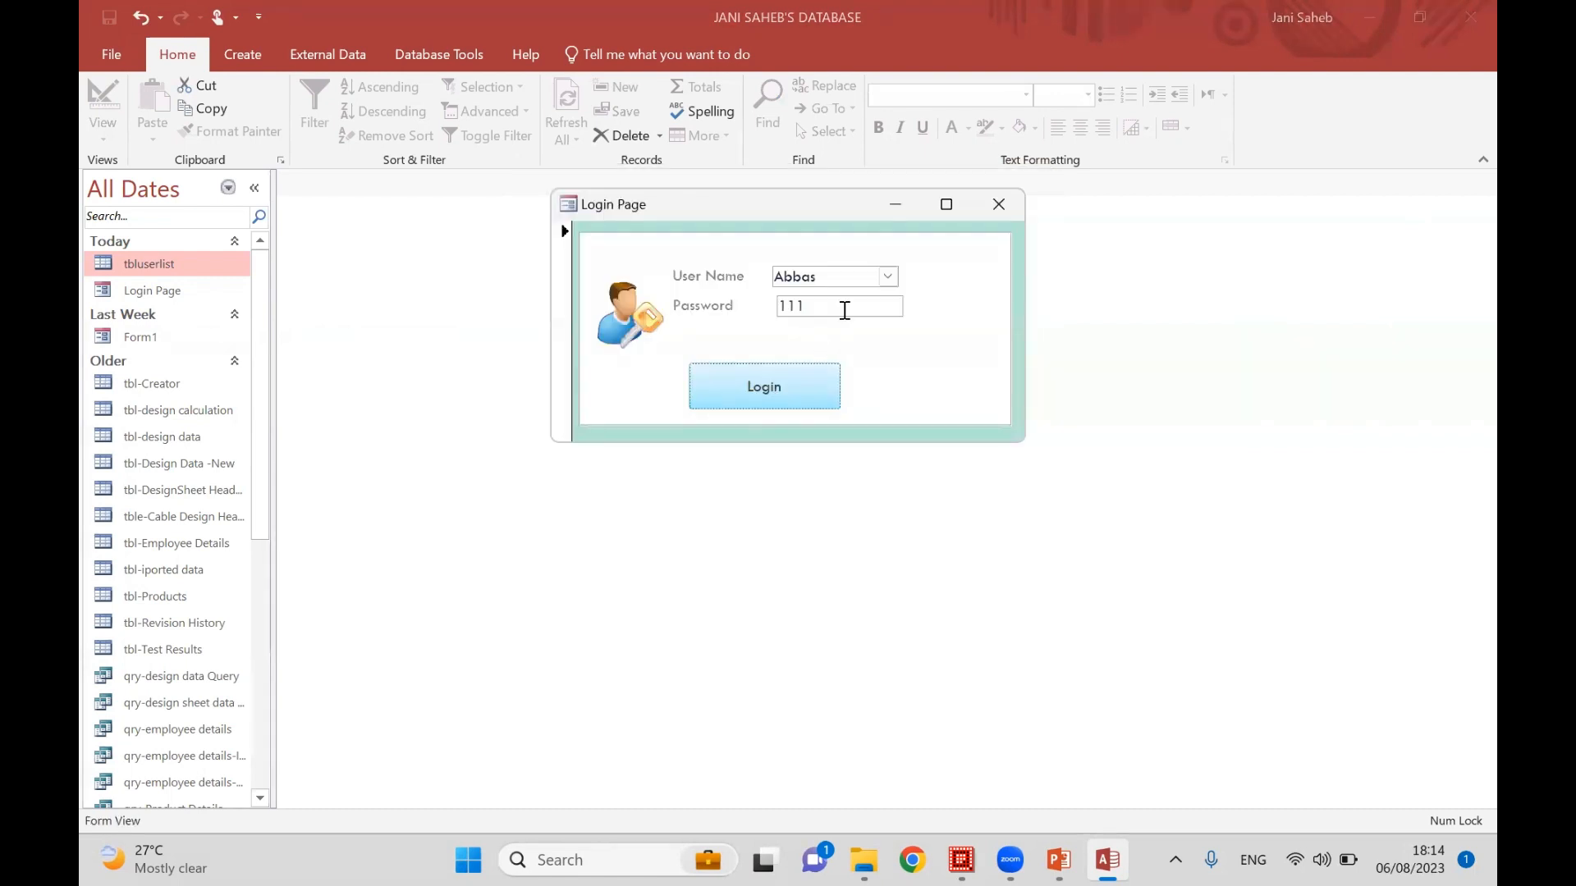
- Retype the password, log in again, and stop the failing login macro
click(729, 310)
text(222)
click(801, 385)
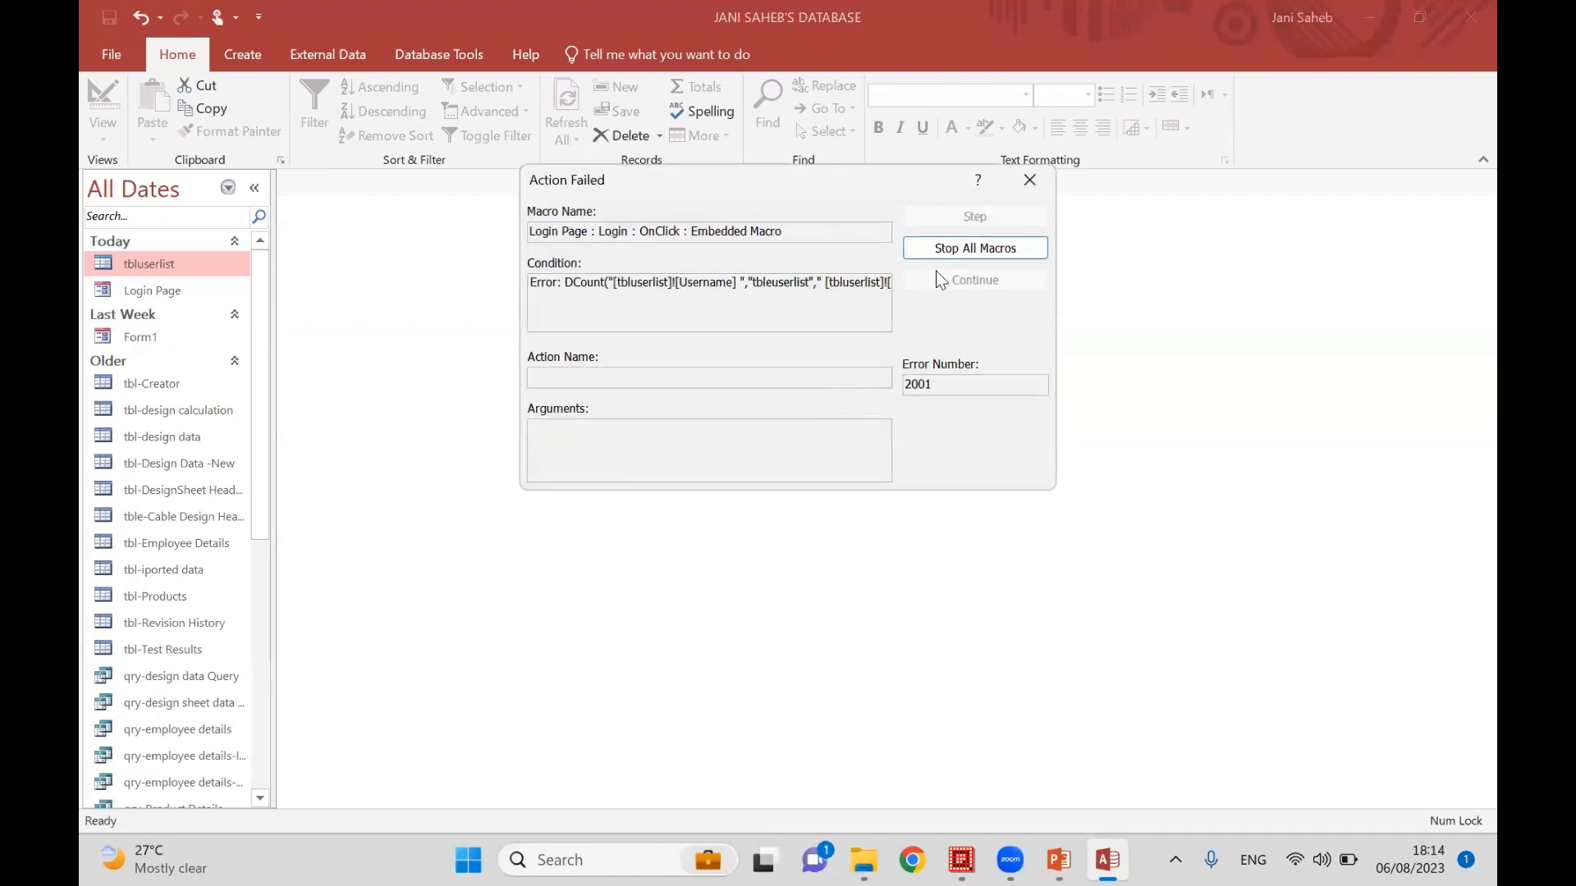
click(962, 251)
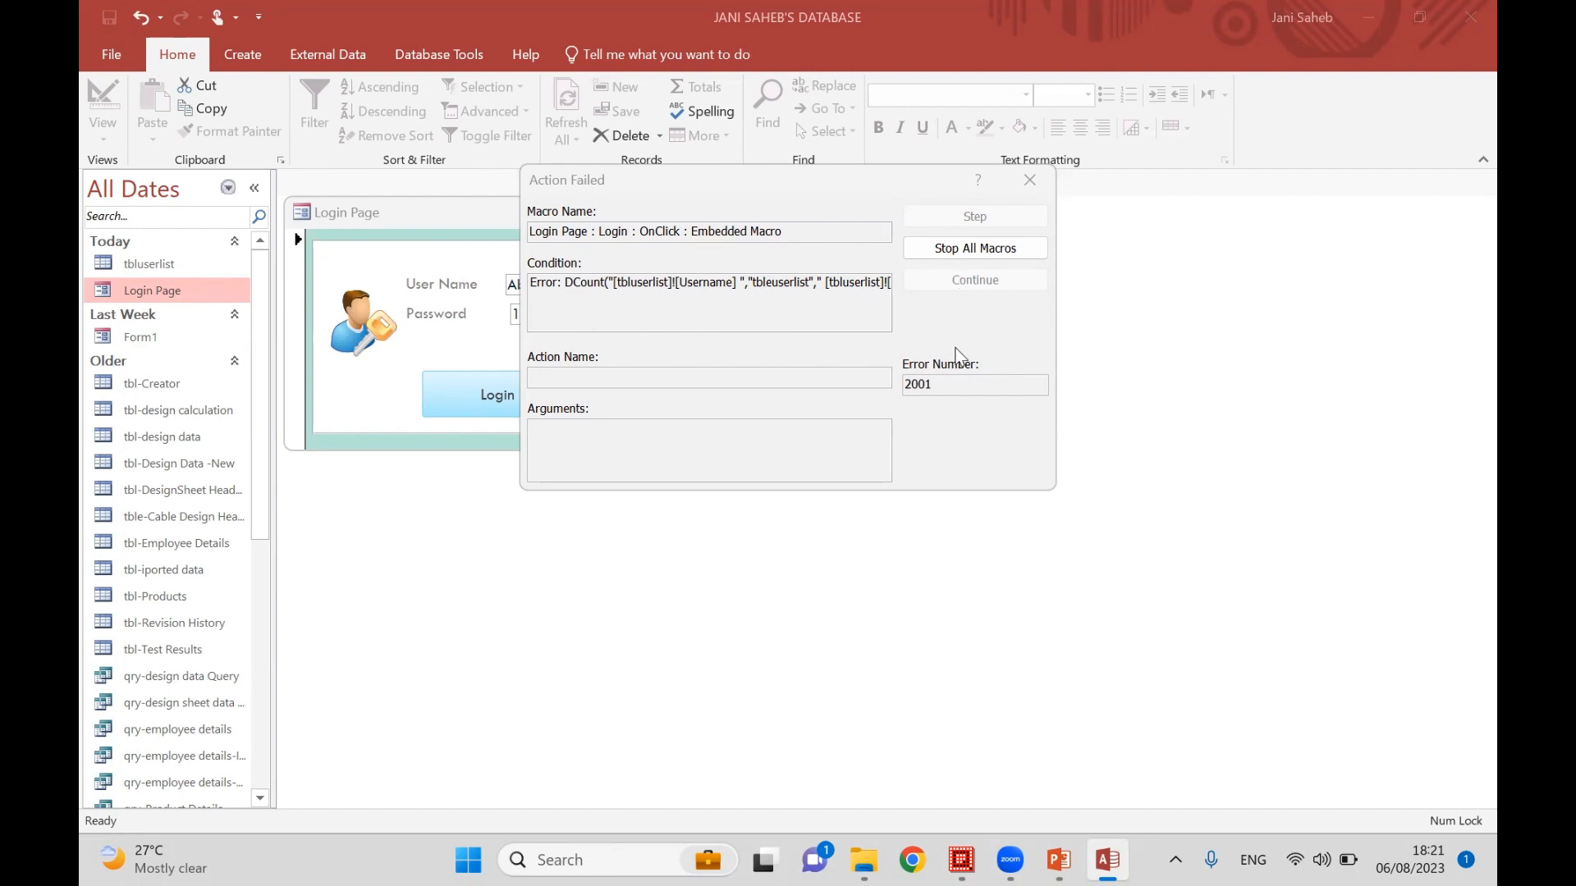
- In Design View, fix the Login button's click macro to use tbluserlist and save it
click(1030, 182)
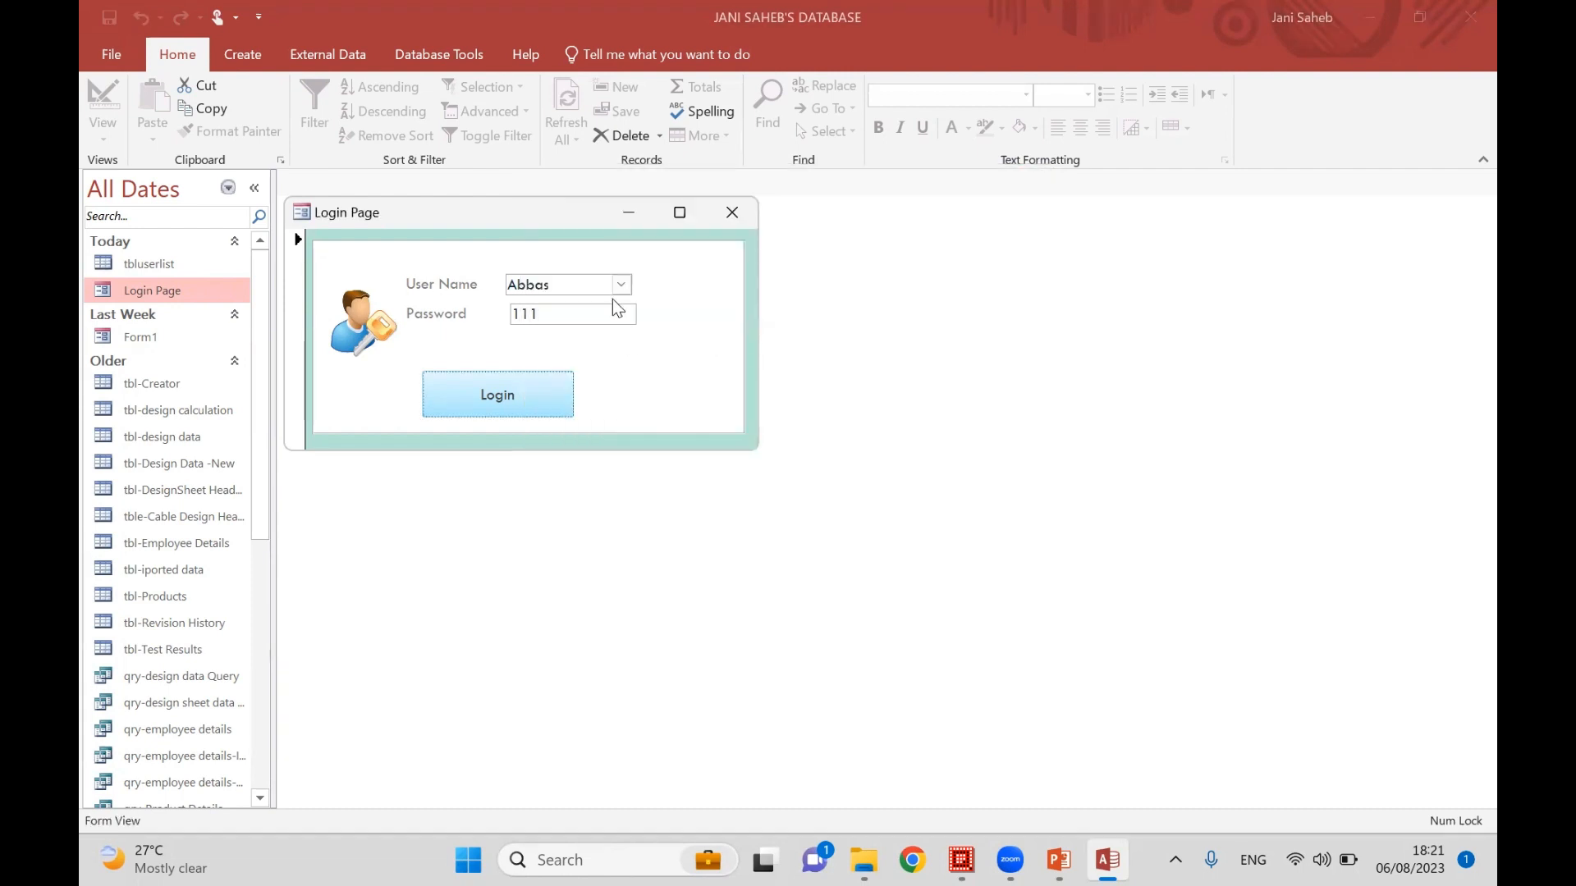
right_click(670, 357)
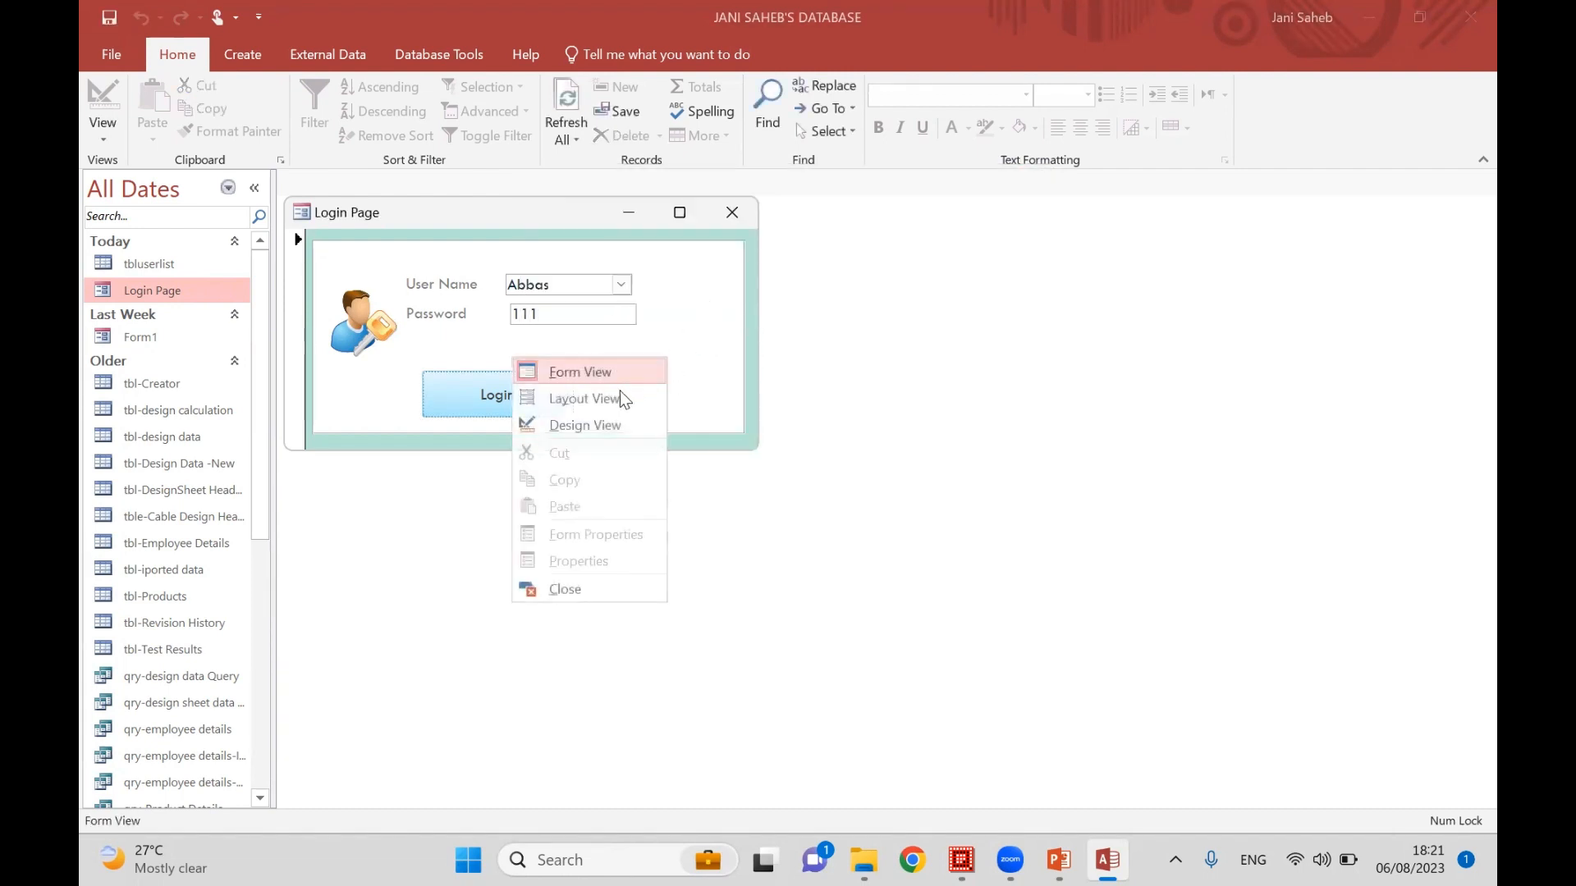
click(593, 426)
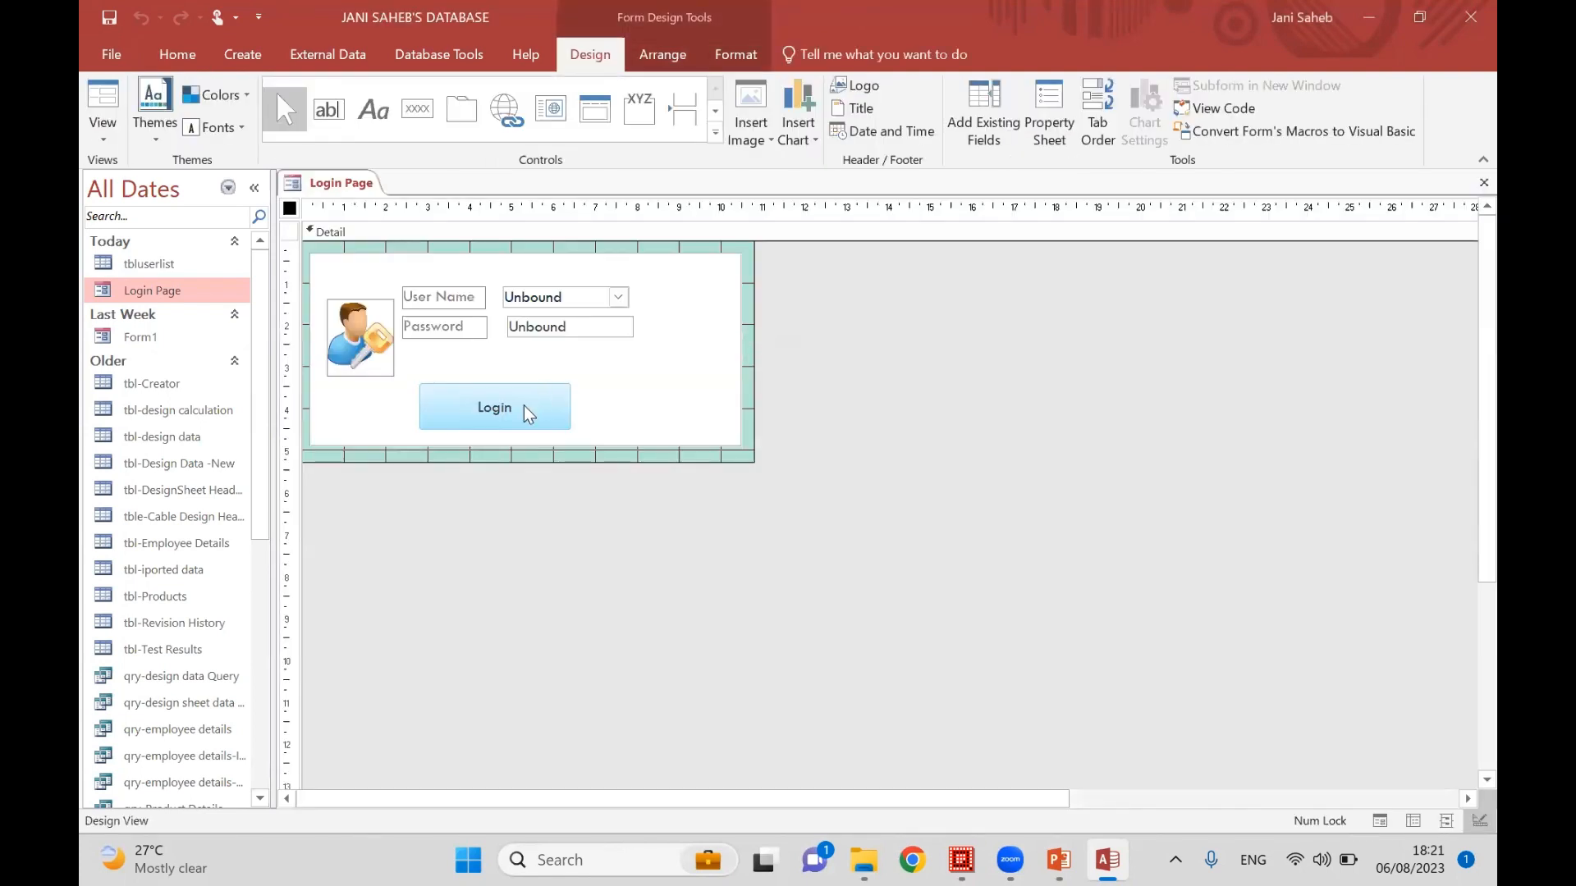
click(529, 415)
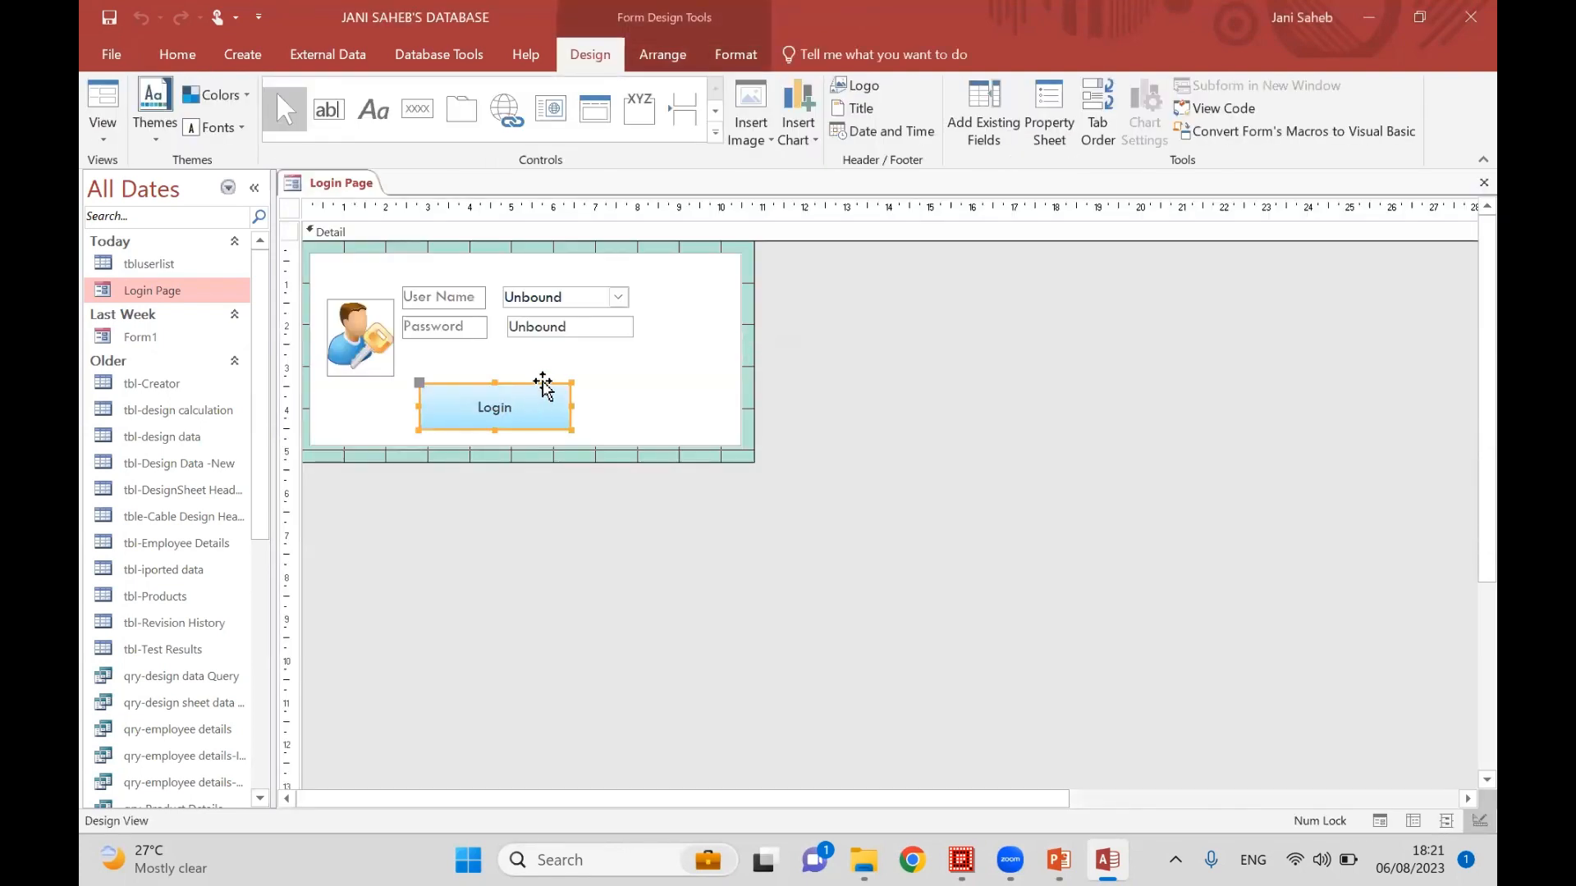
double_click(543, 386)
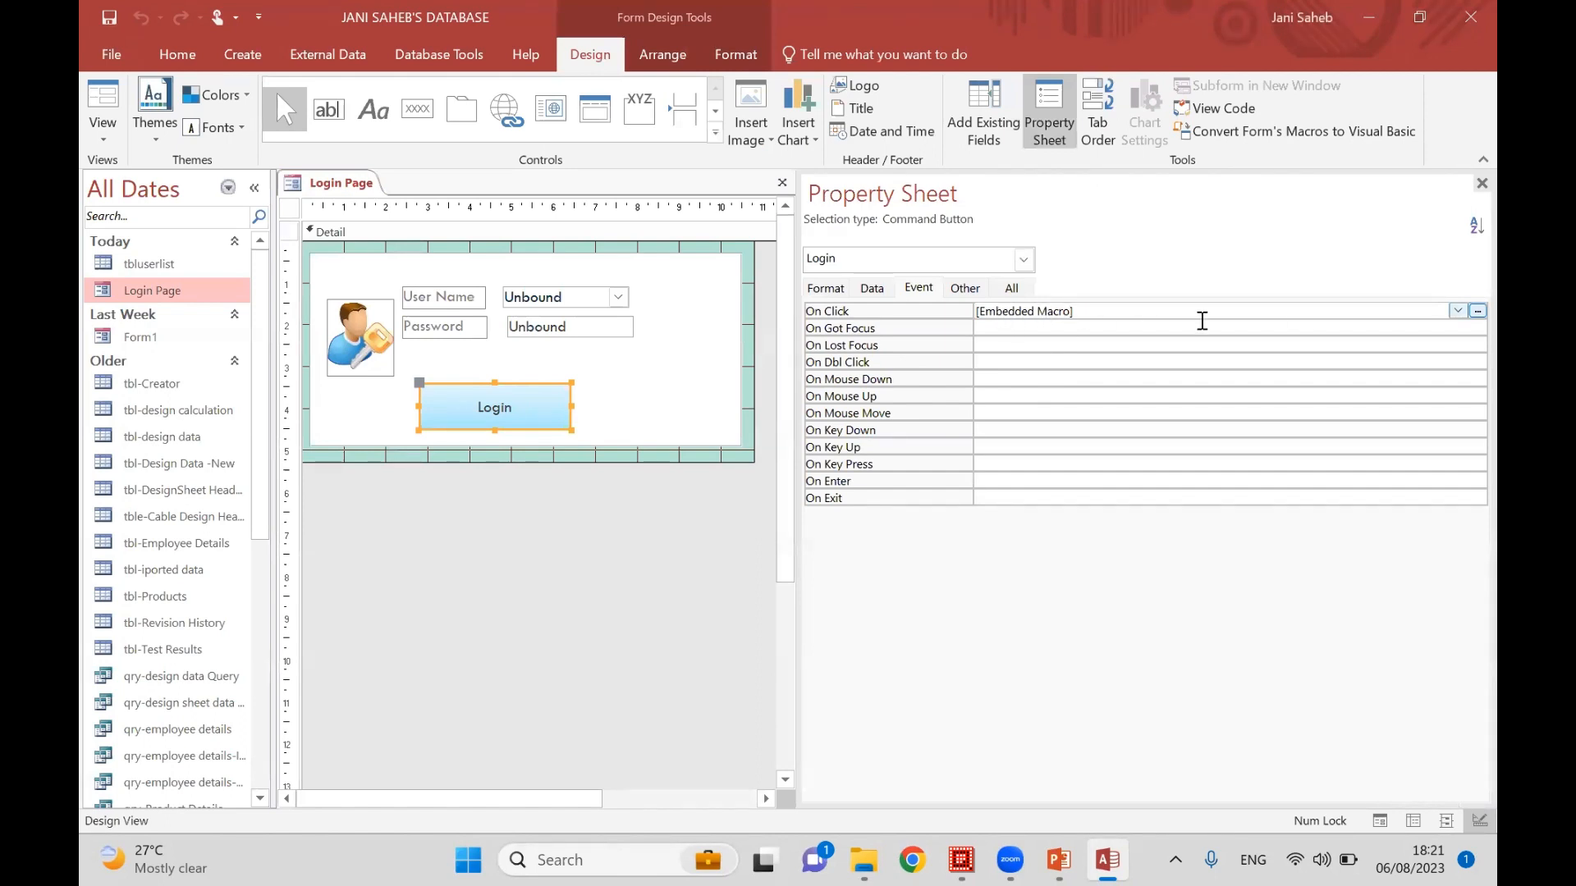
click(1477, 311)
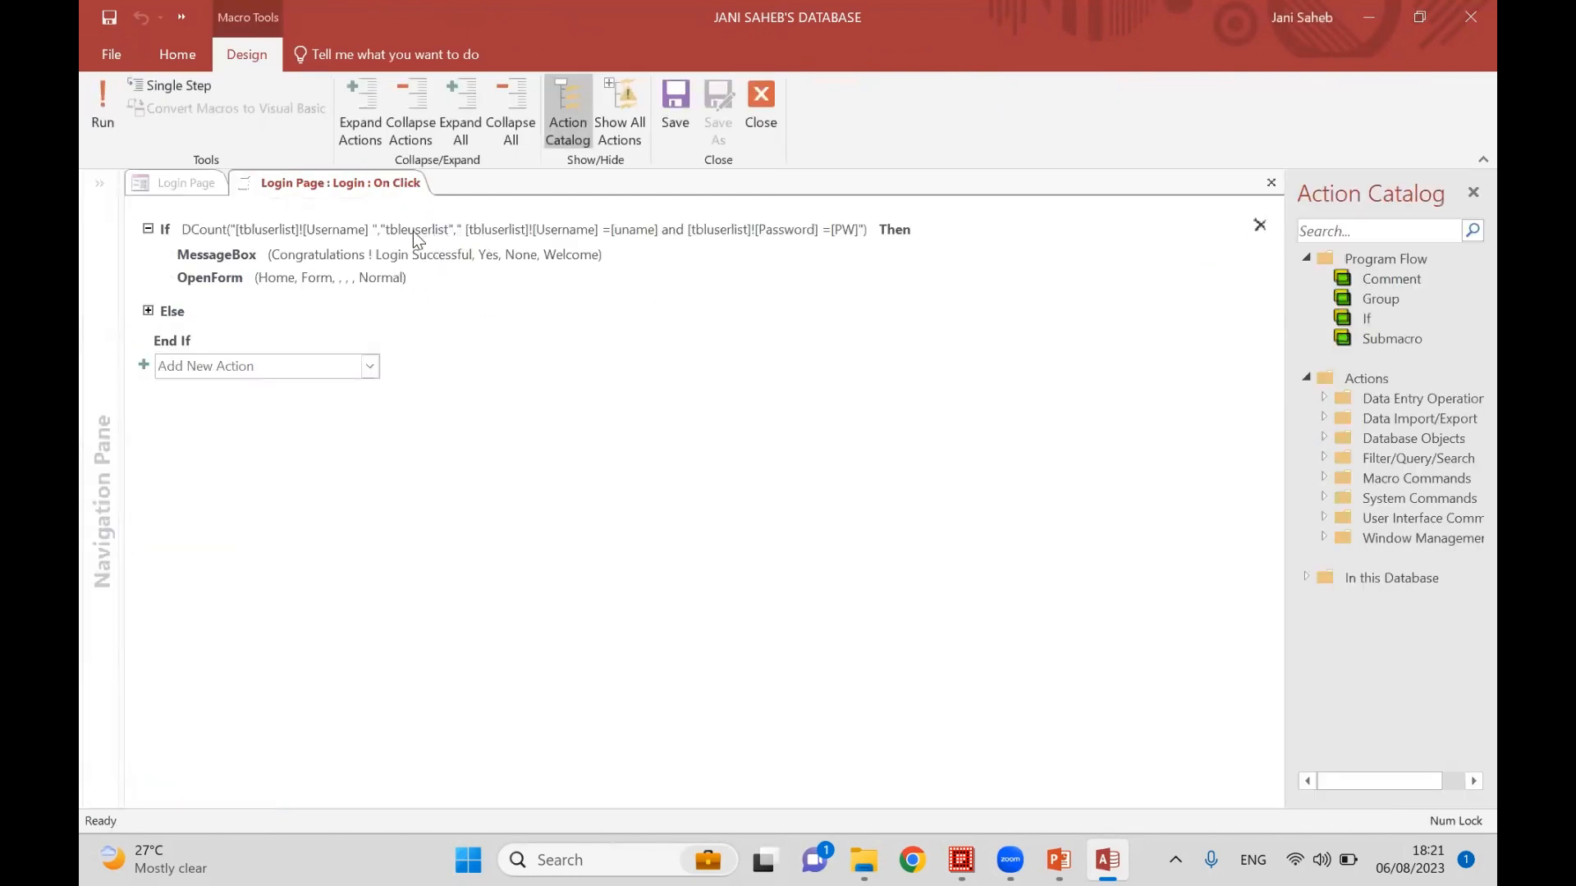
click(413, 238)
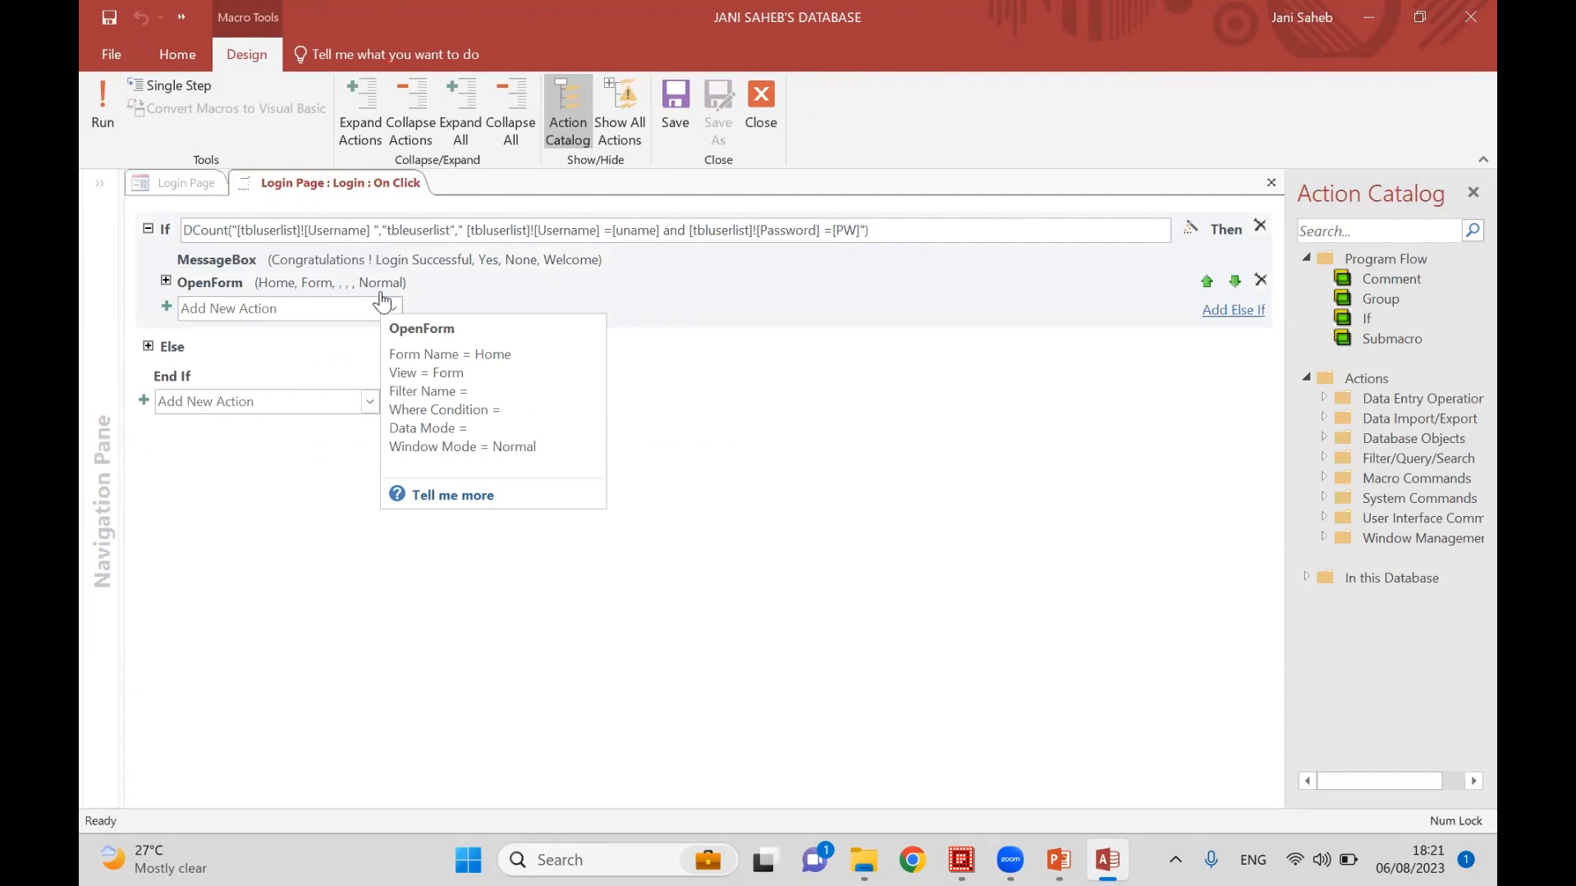
key(BackSpace)
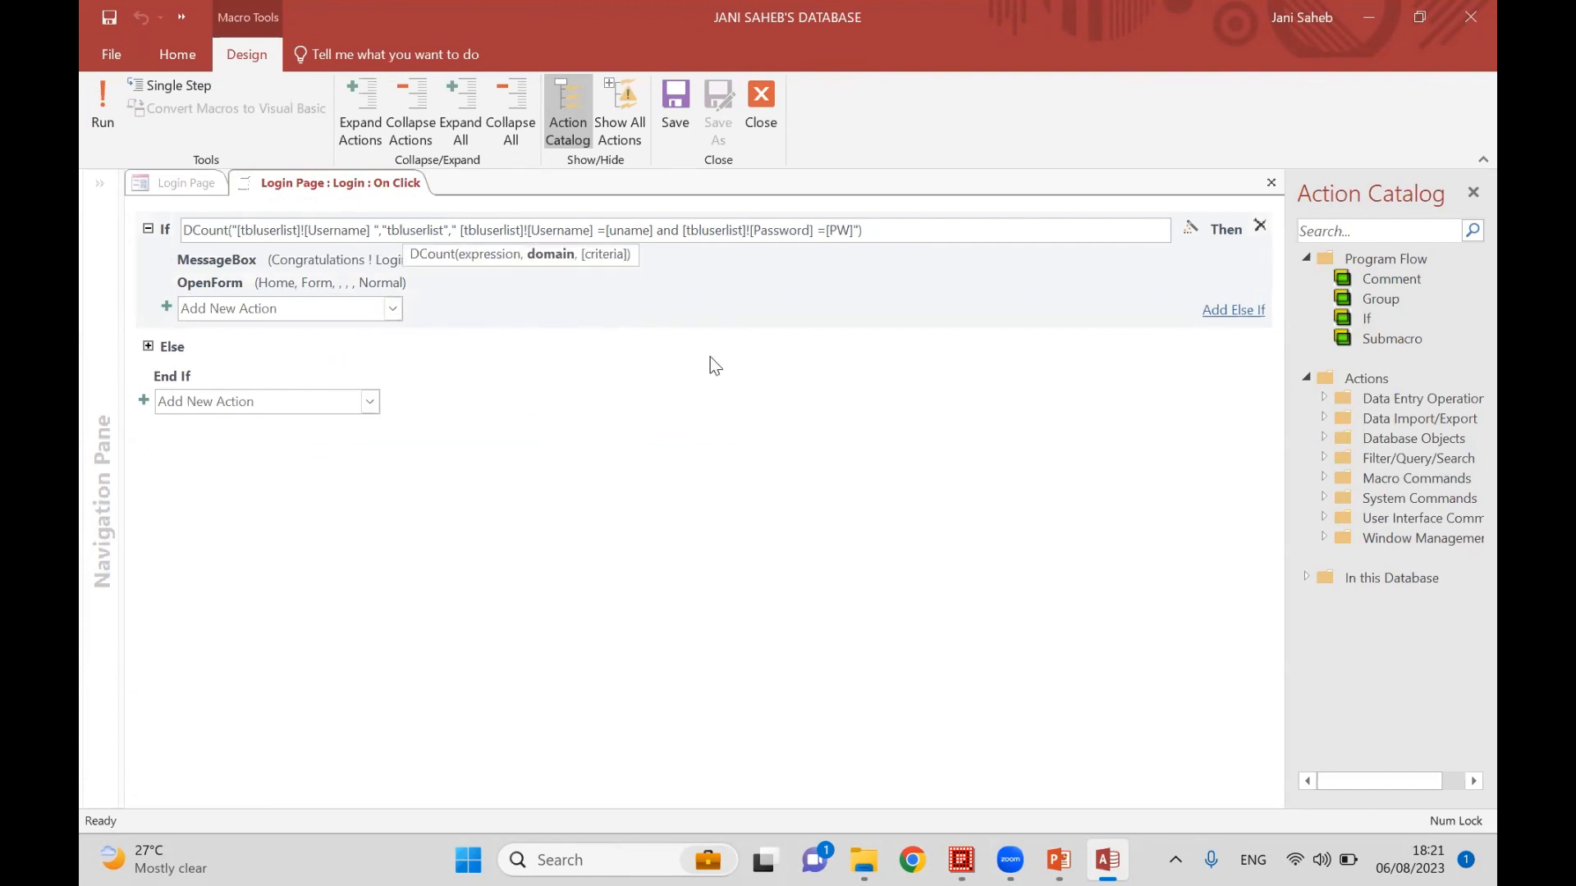
click(1273, 185)
click(711, 490)
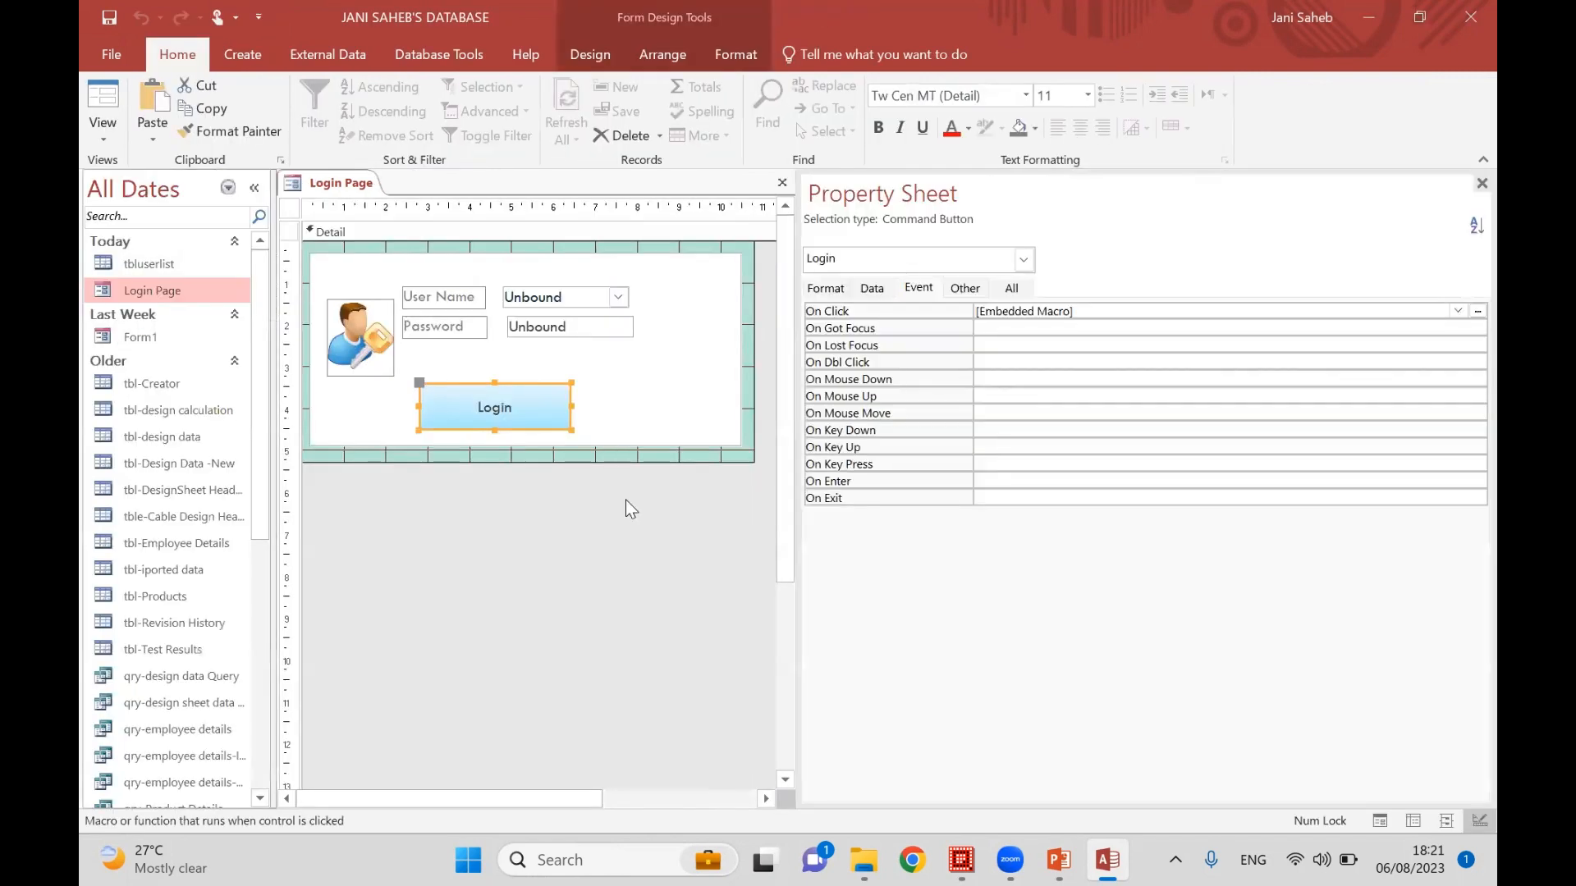
- Close the Property Sheet, then close the Login Page form and save its design
click(625, 508)
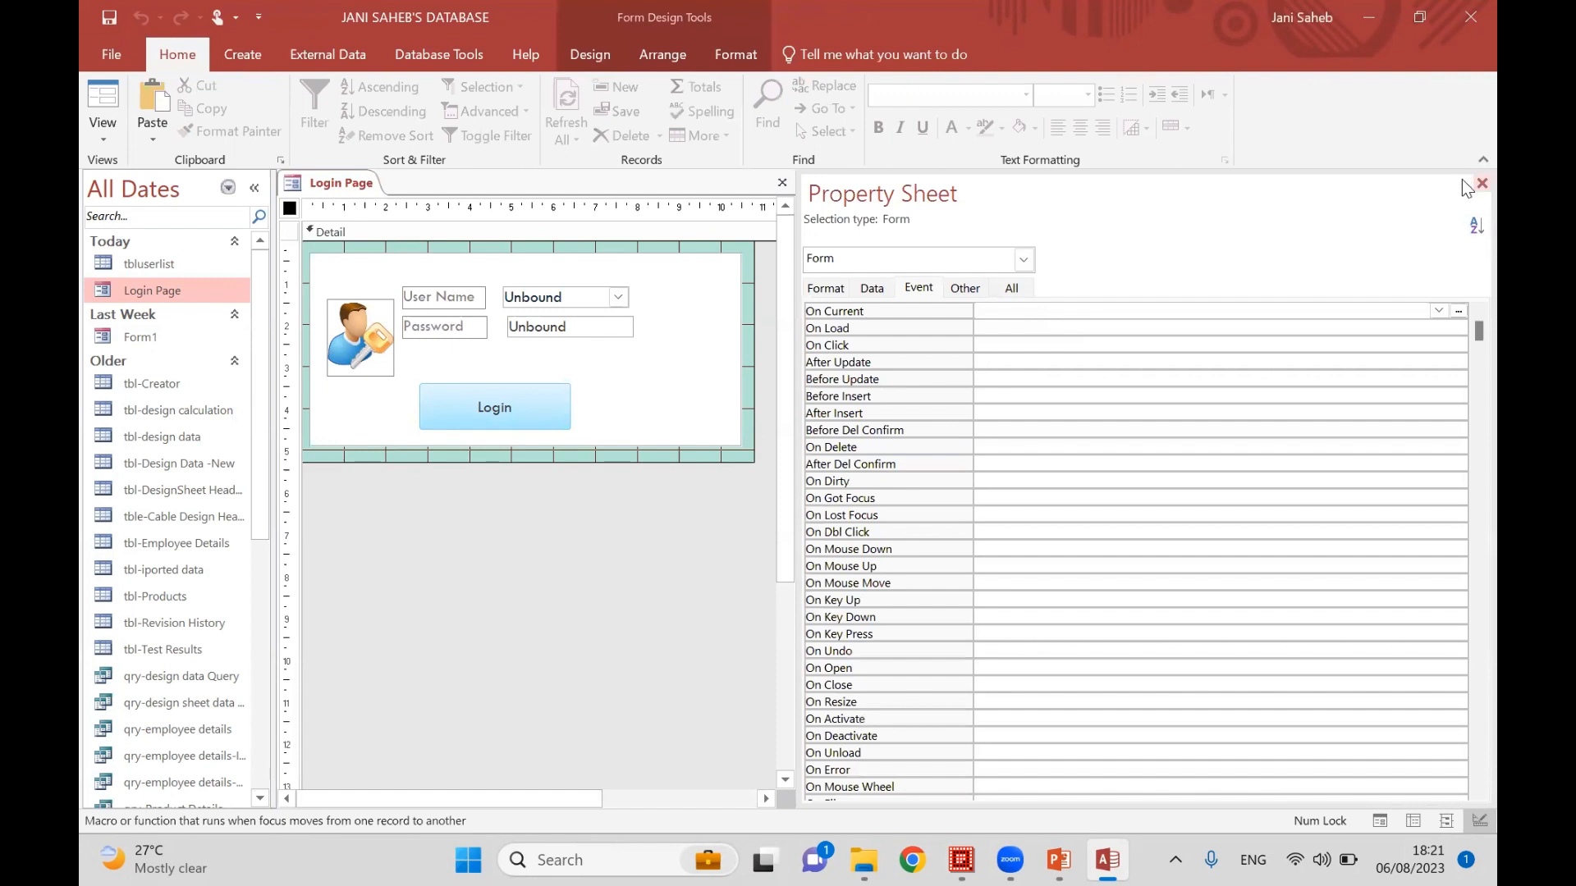
click(1482, 183)
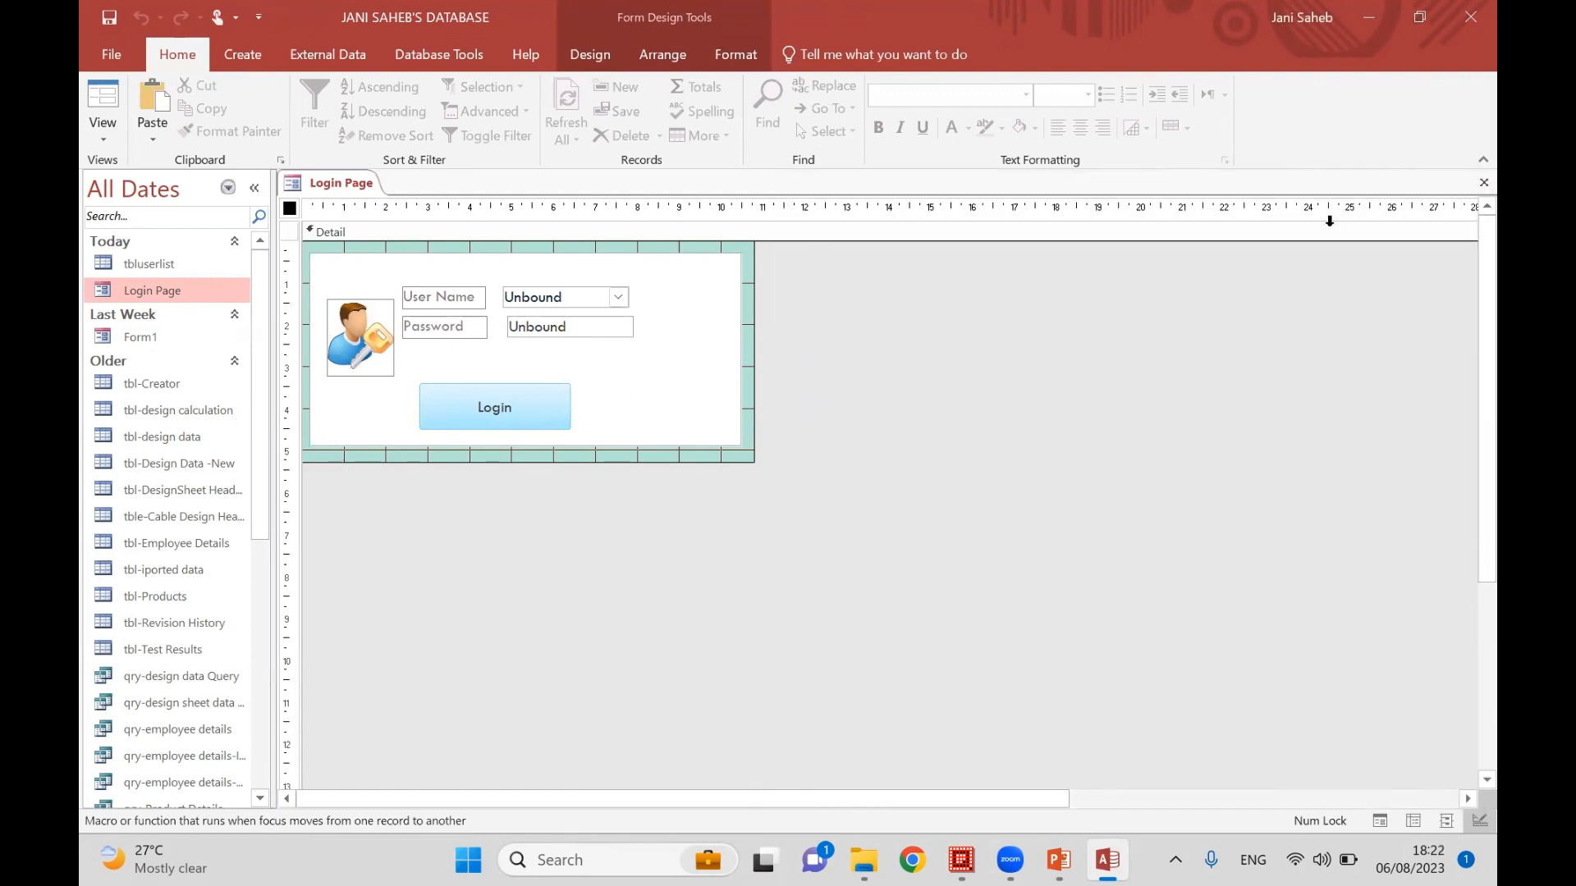
click(1483, 182)
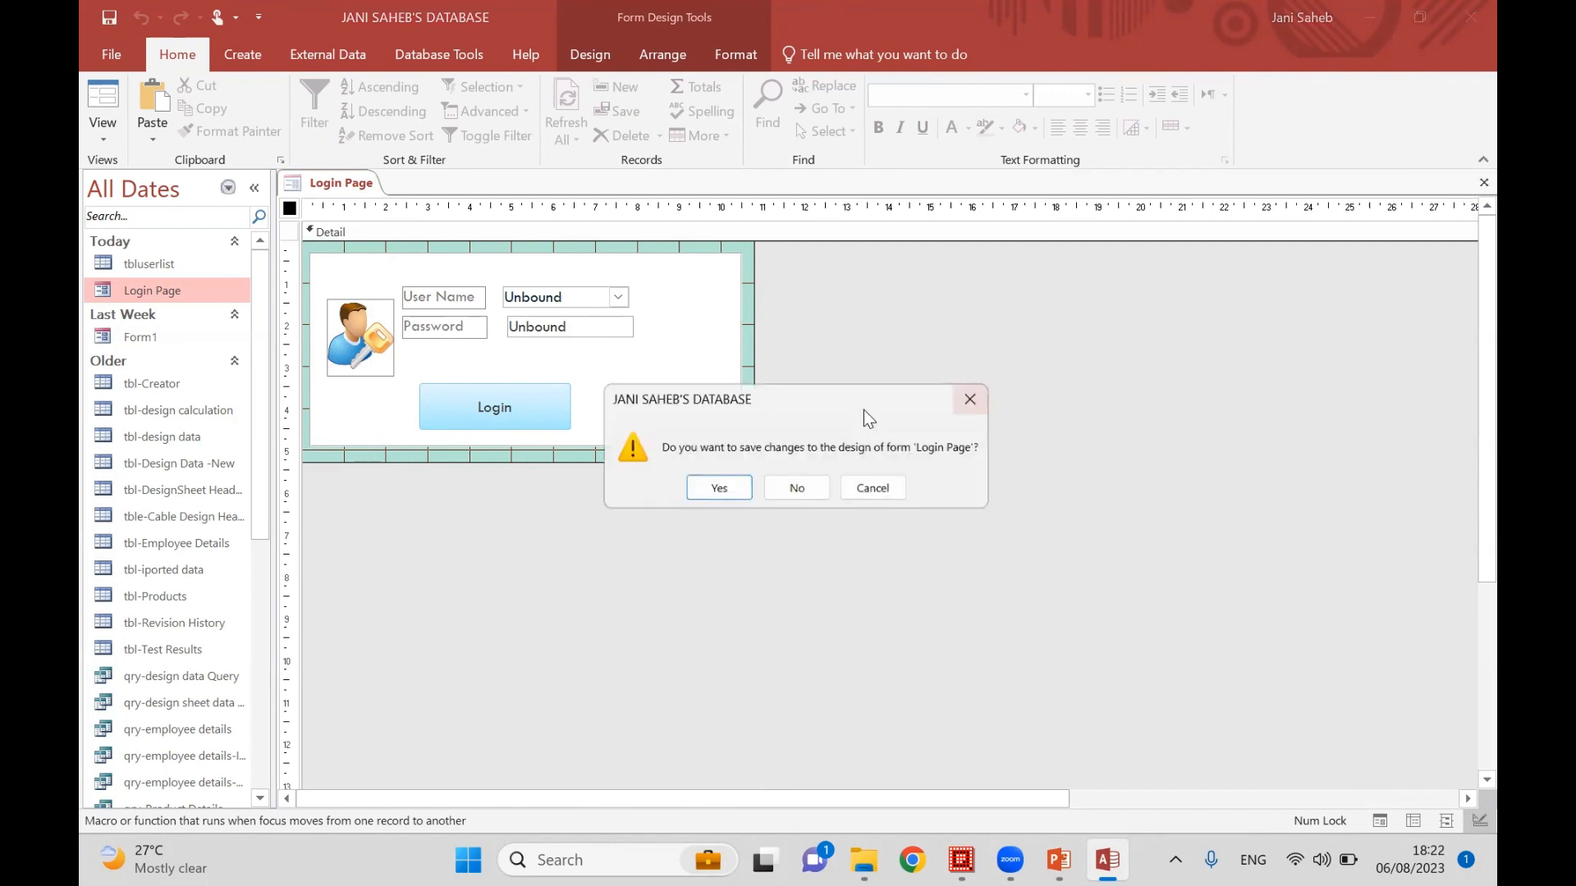
click(719, 488)
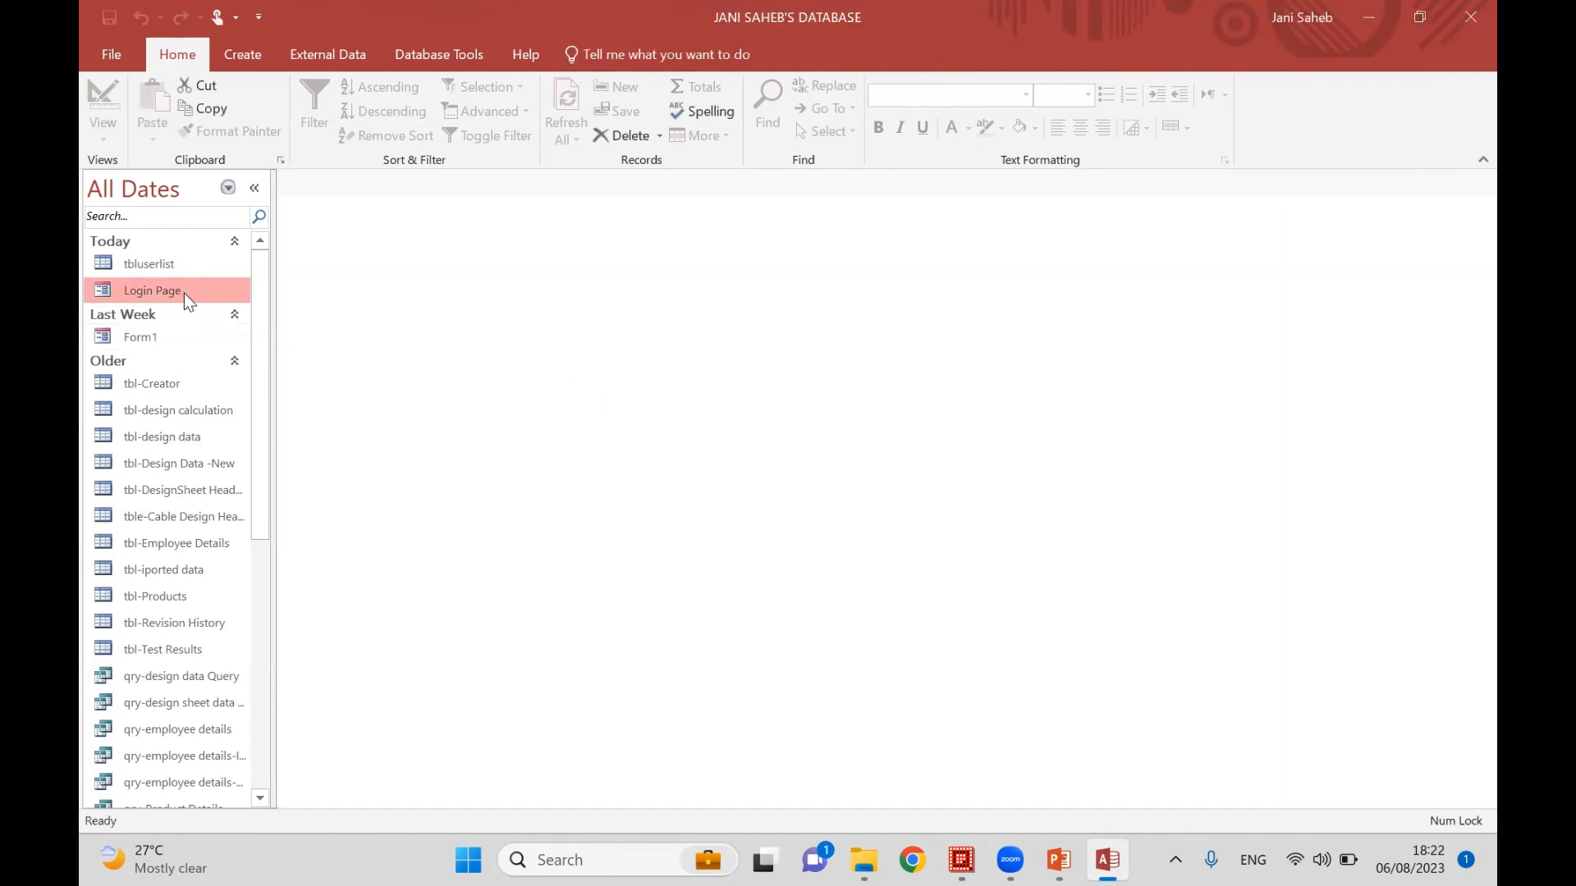
- Log in as the first listed user, accept the success message, and return Login Page to Design View
double_click(184, 293)
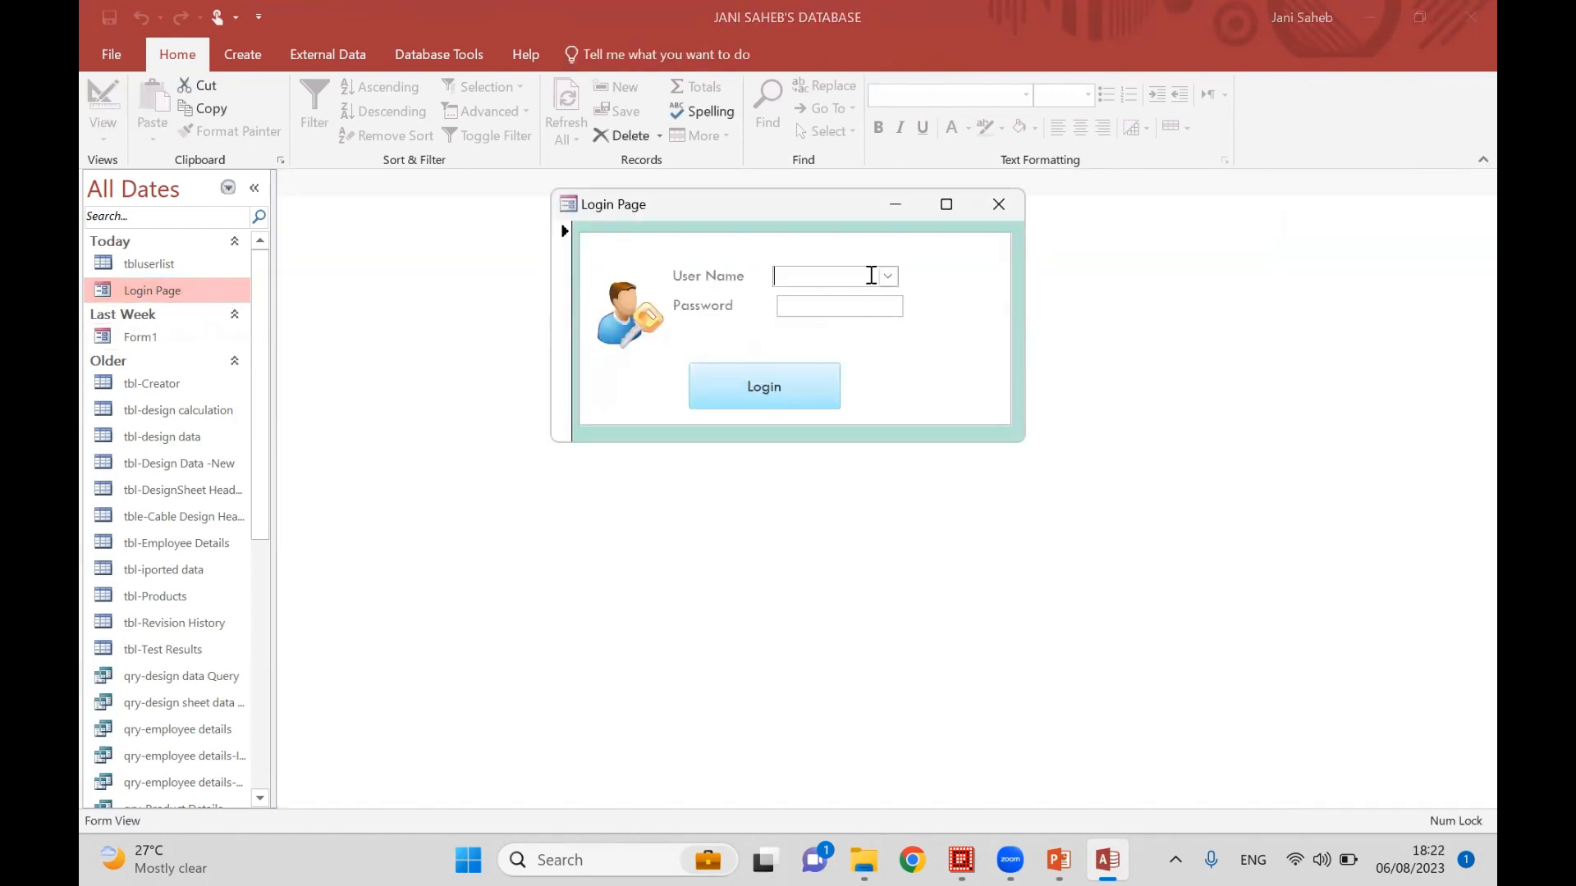
click(887, 276)
click(857, 302)
click(845, 307)
text(111)
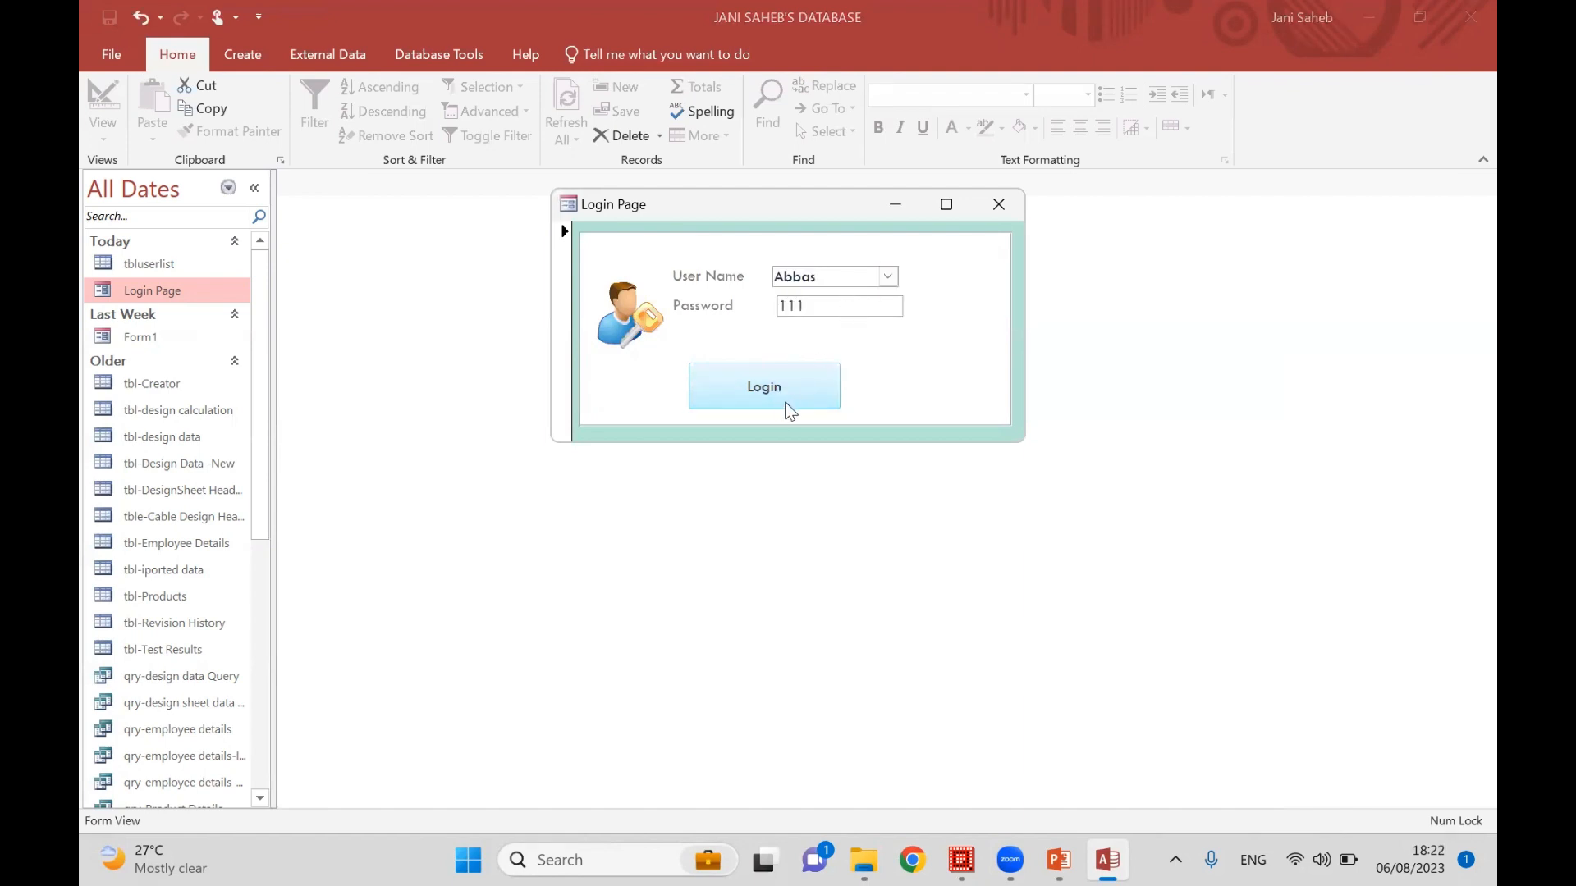
click(773, 392)
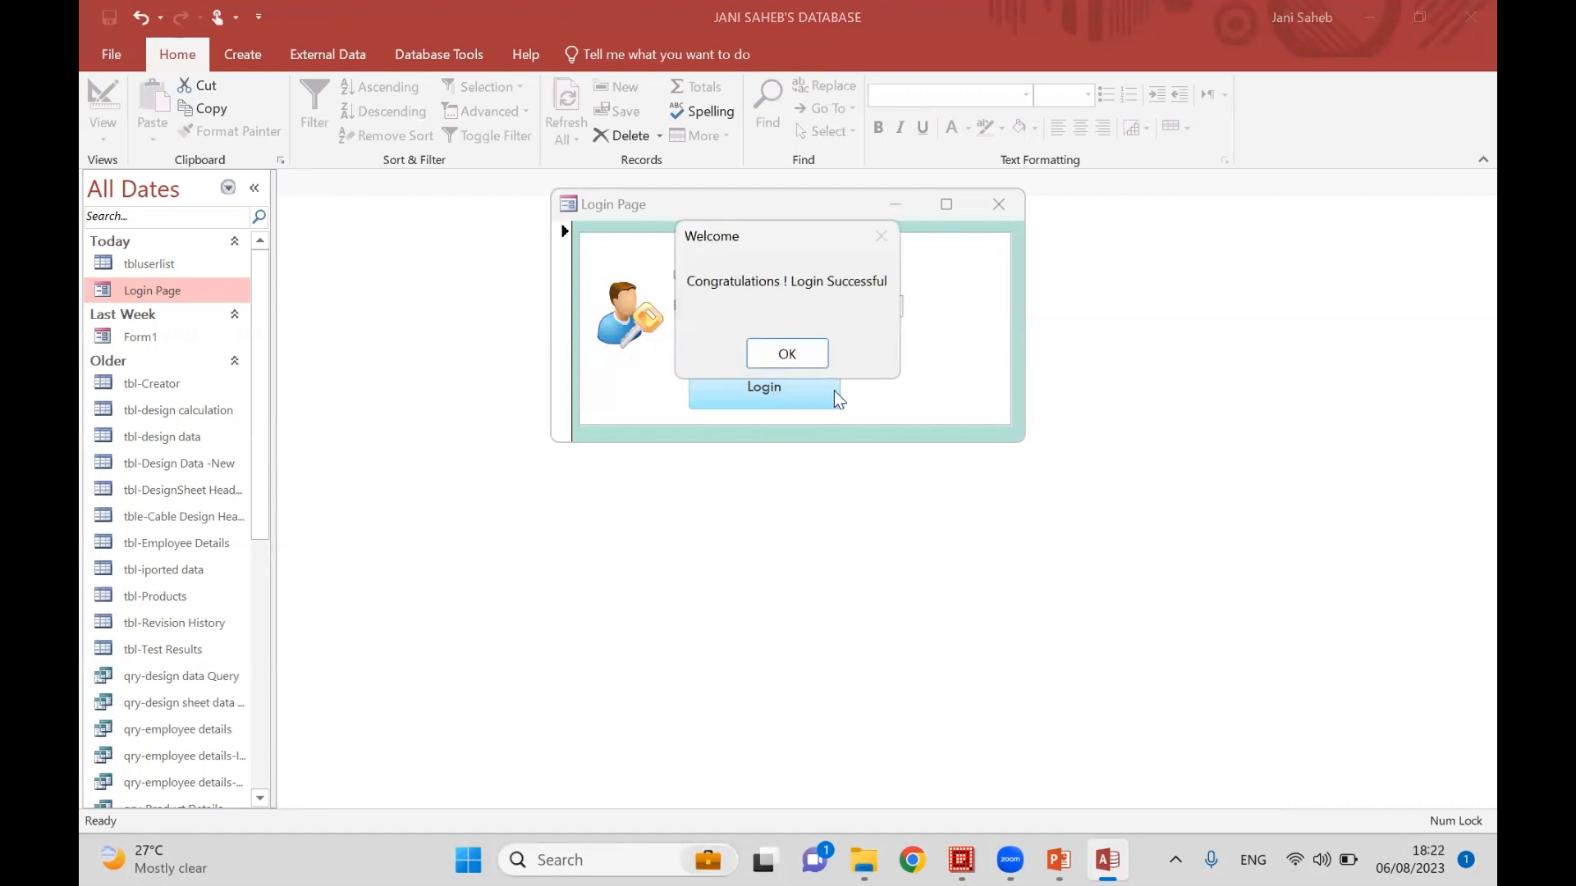
click(787, 354)
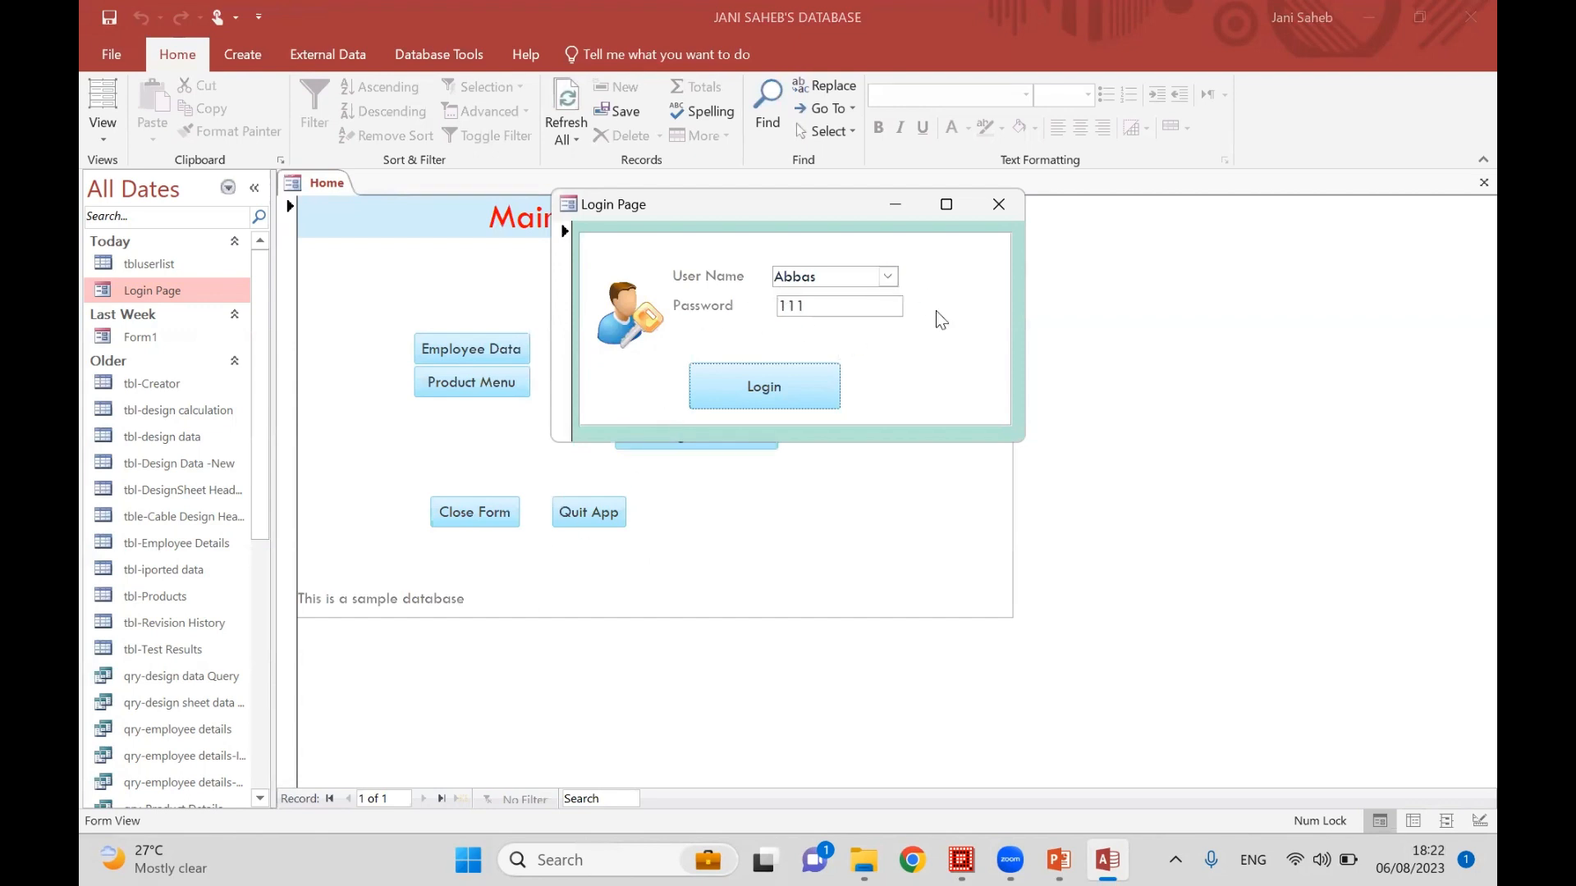
right_click(780, 204)
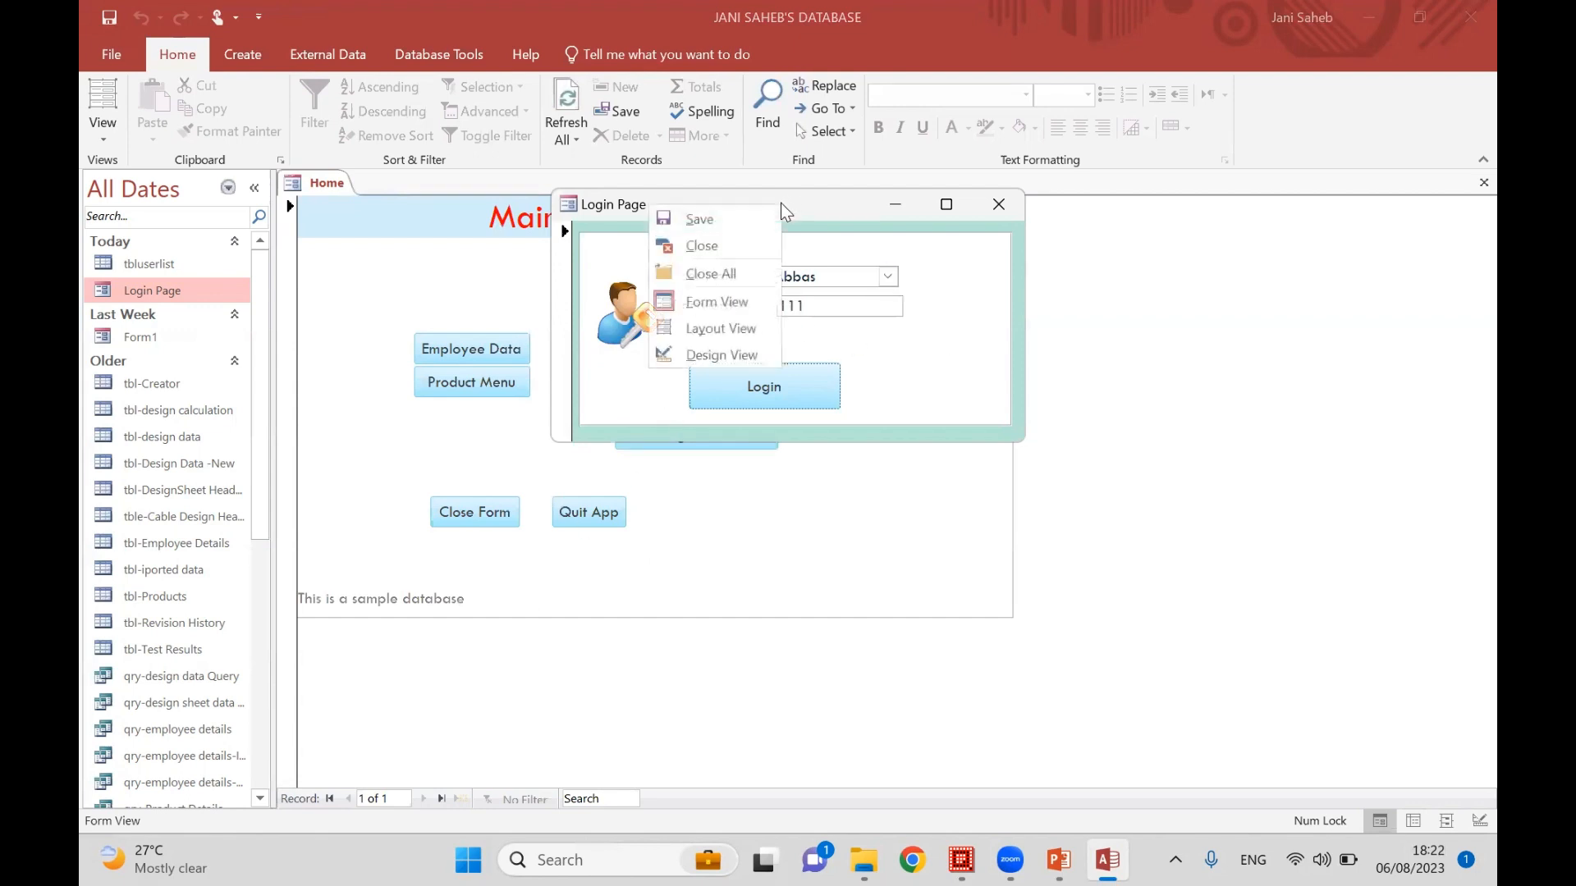
click(722, 354)
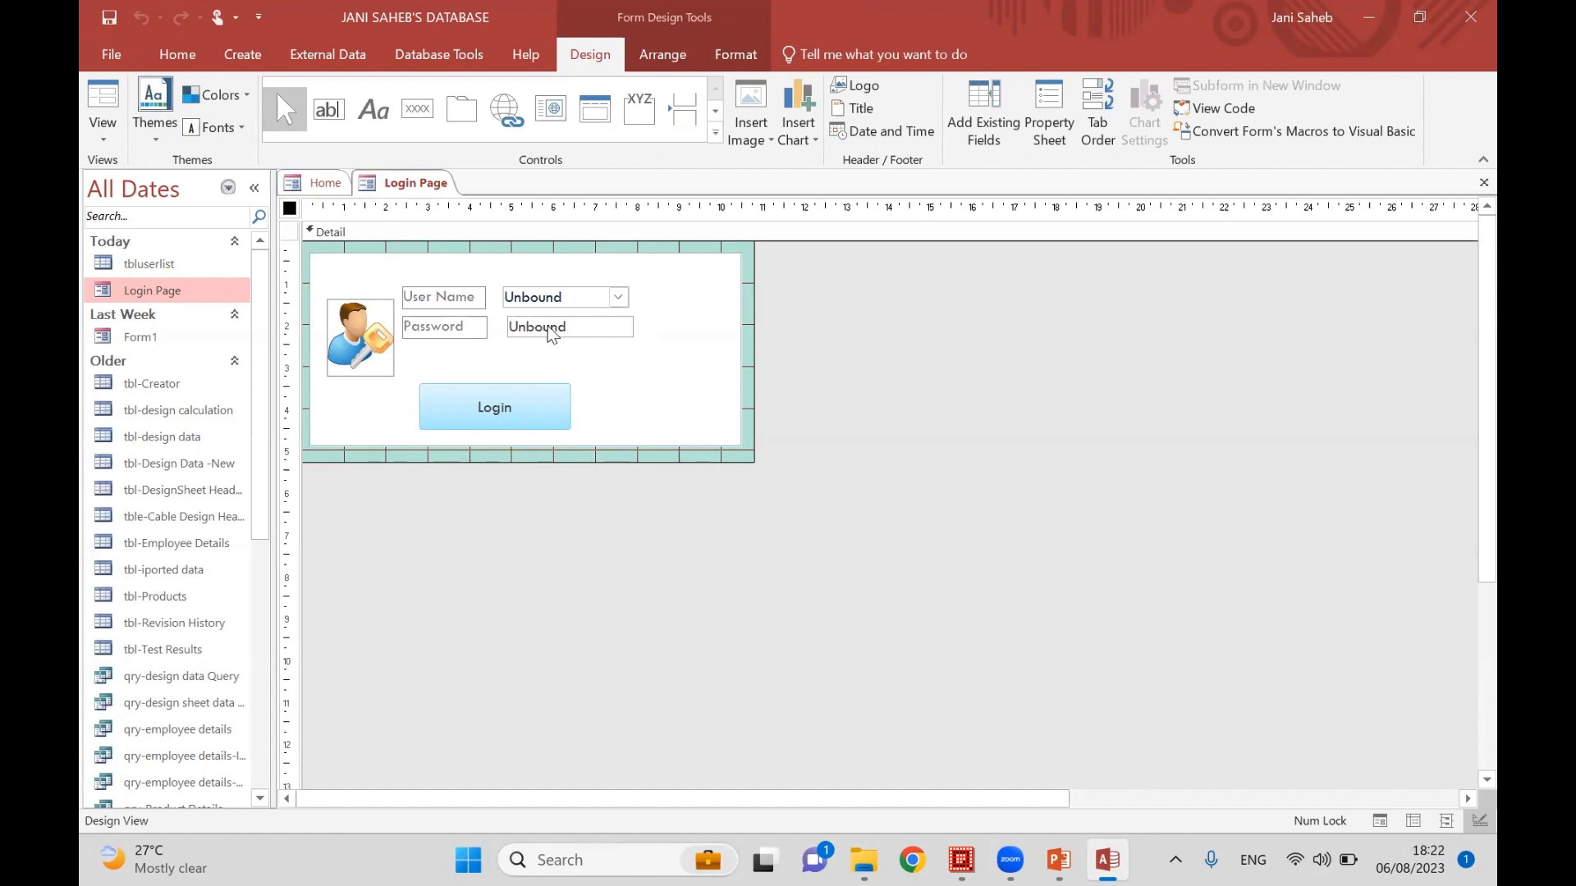
- Give the PW text box a Password input mask via the Input Mask wizard, then switch to Form View
double_click(522, 341)
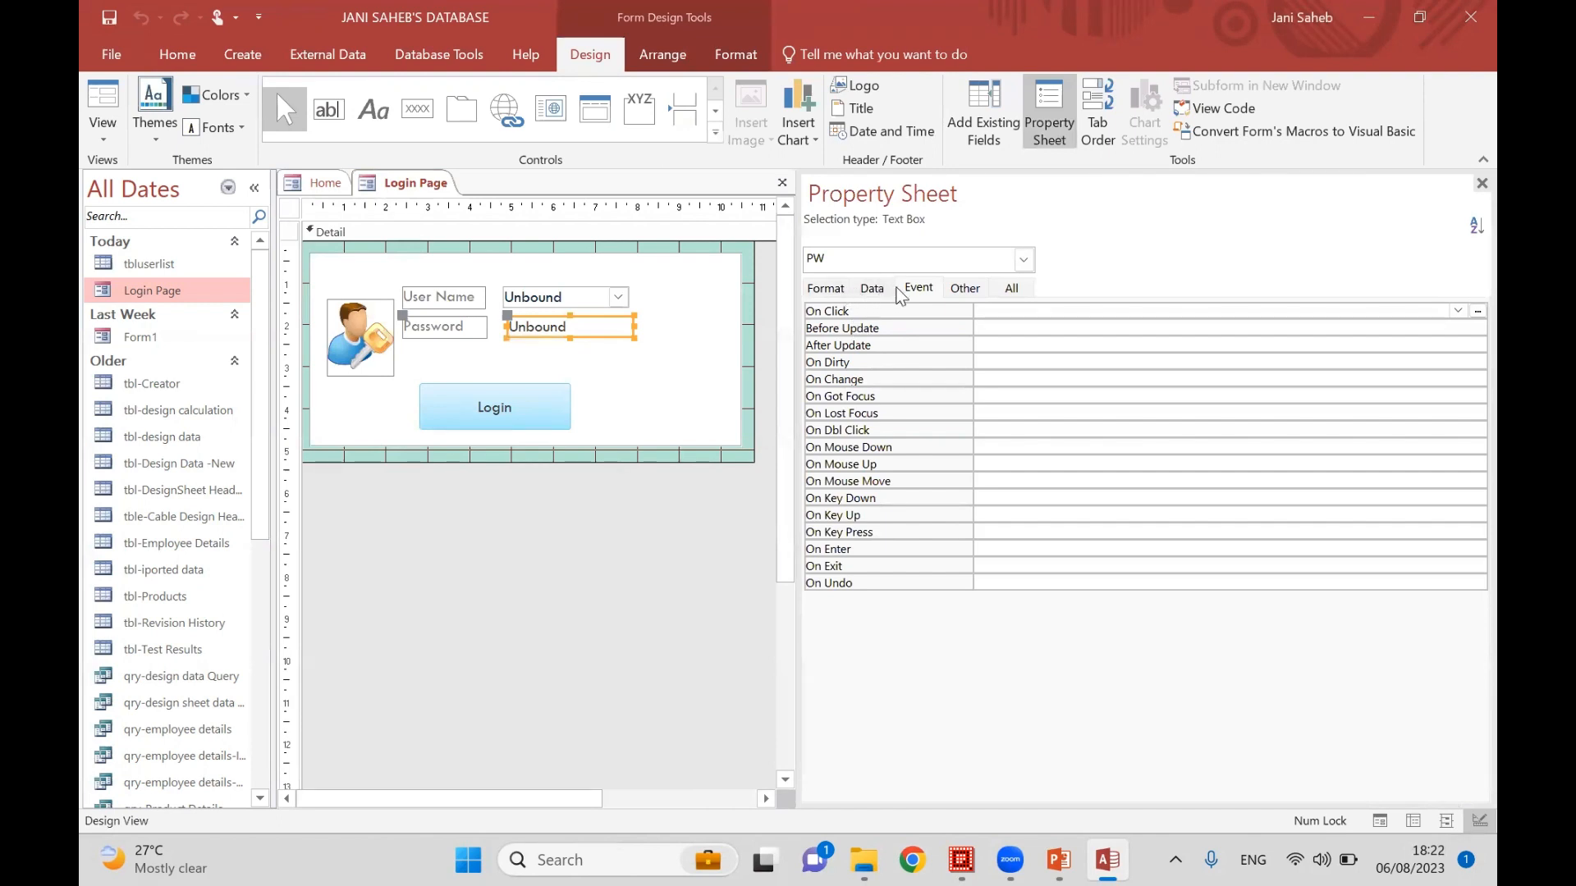
click(965, 291)
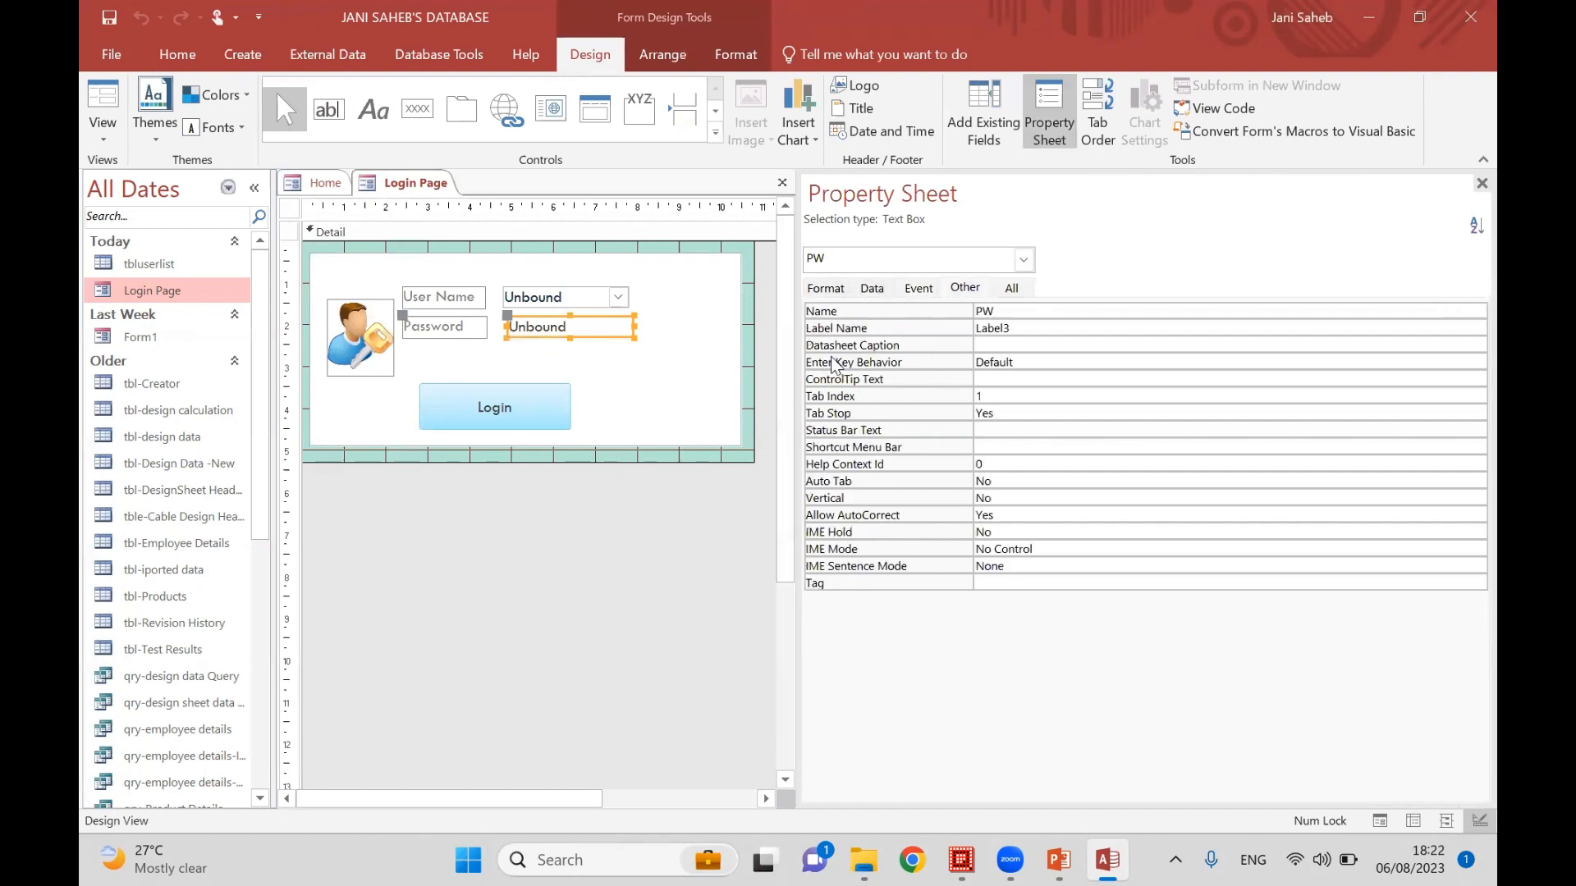
click(876, 290)
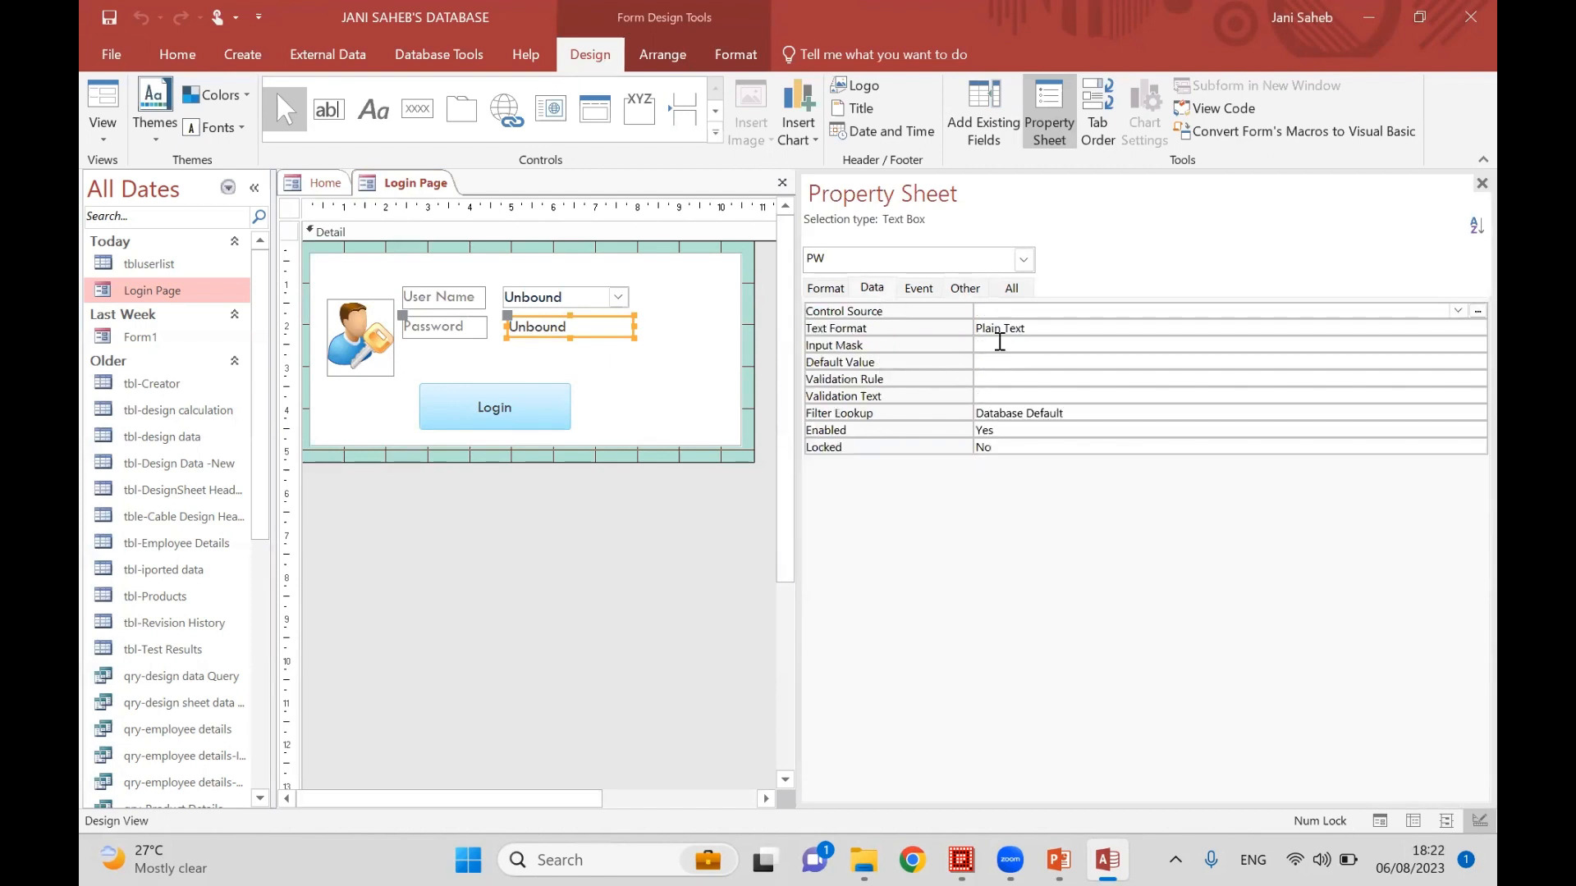
click(1001, 345)
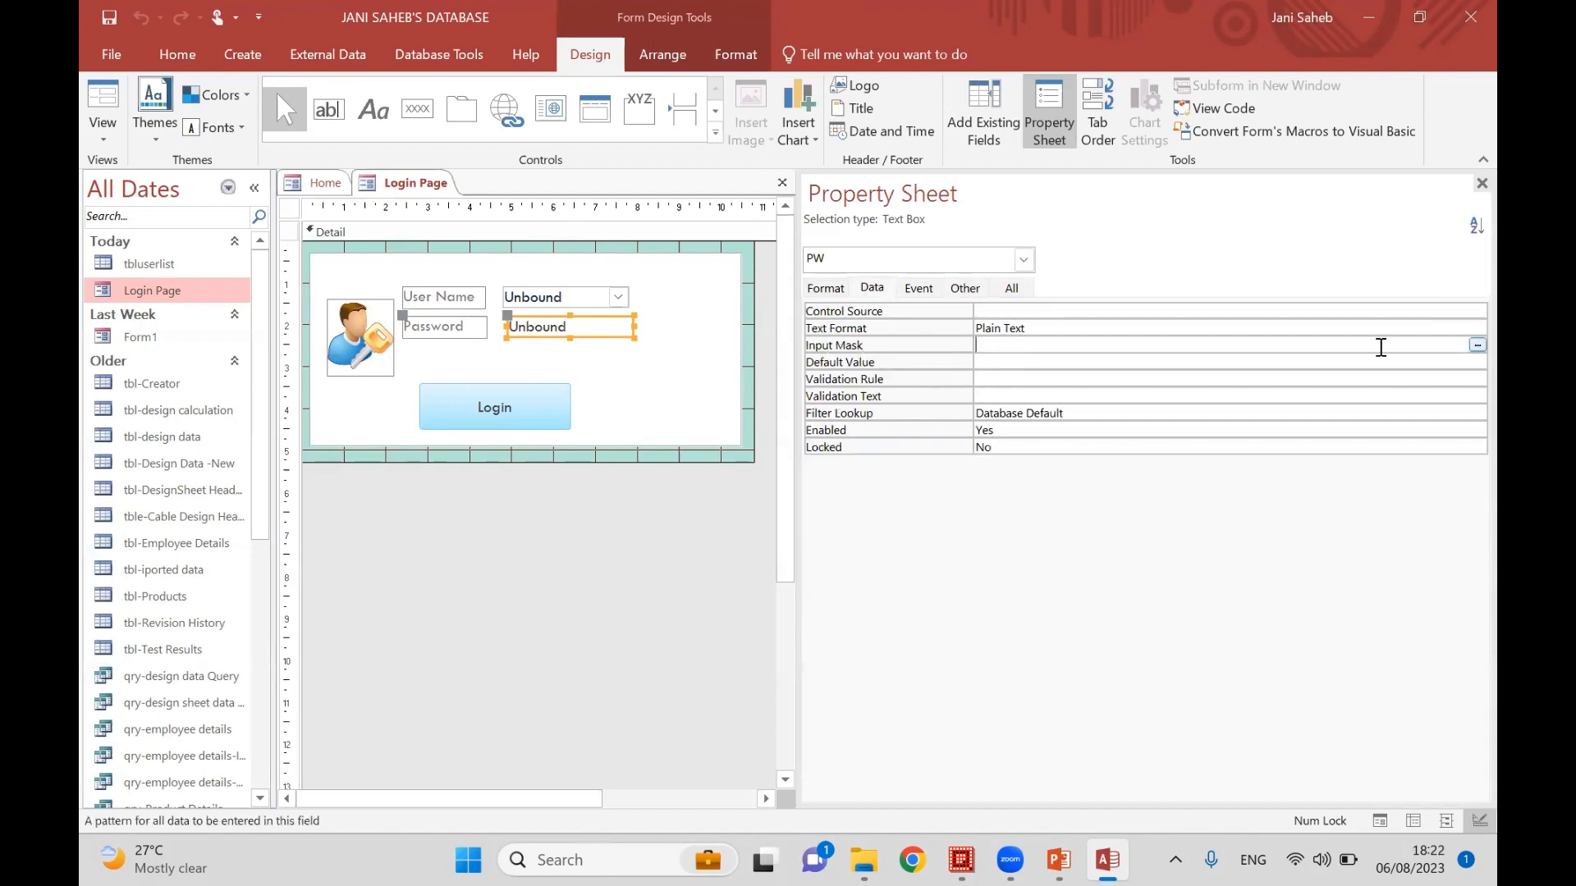
click(1478, 346)
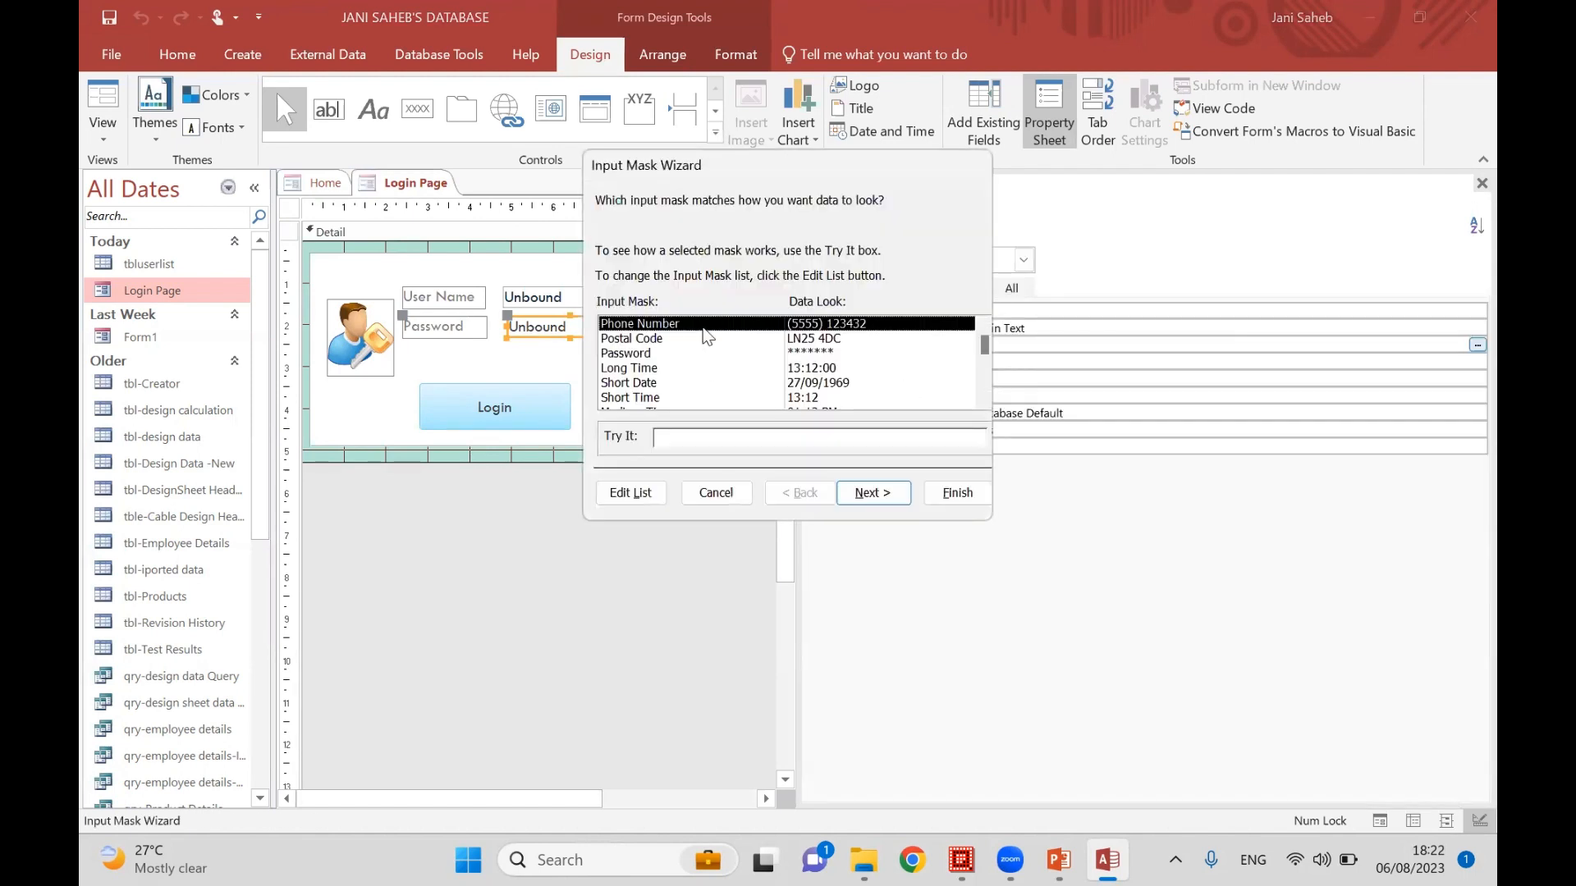
click(648, 354)
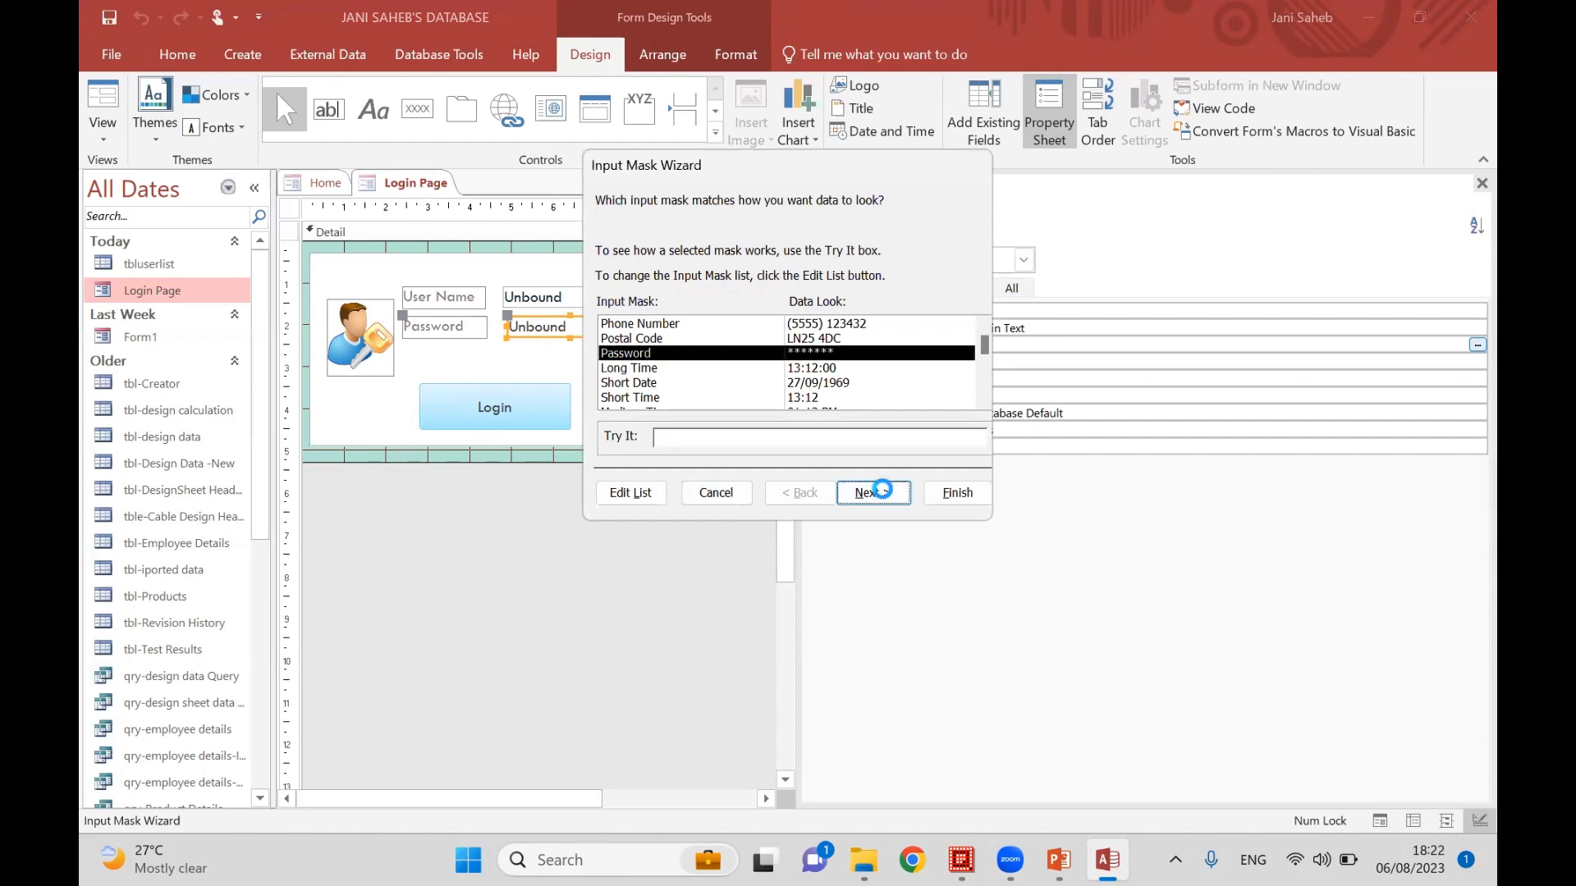
click(872, 493)
click(958, 493)
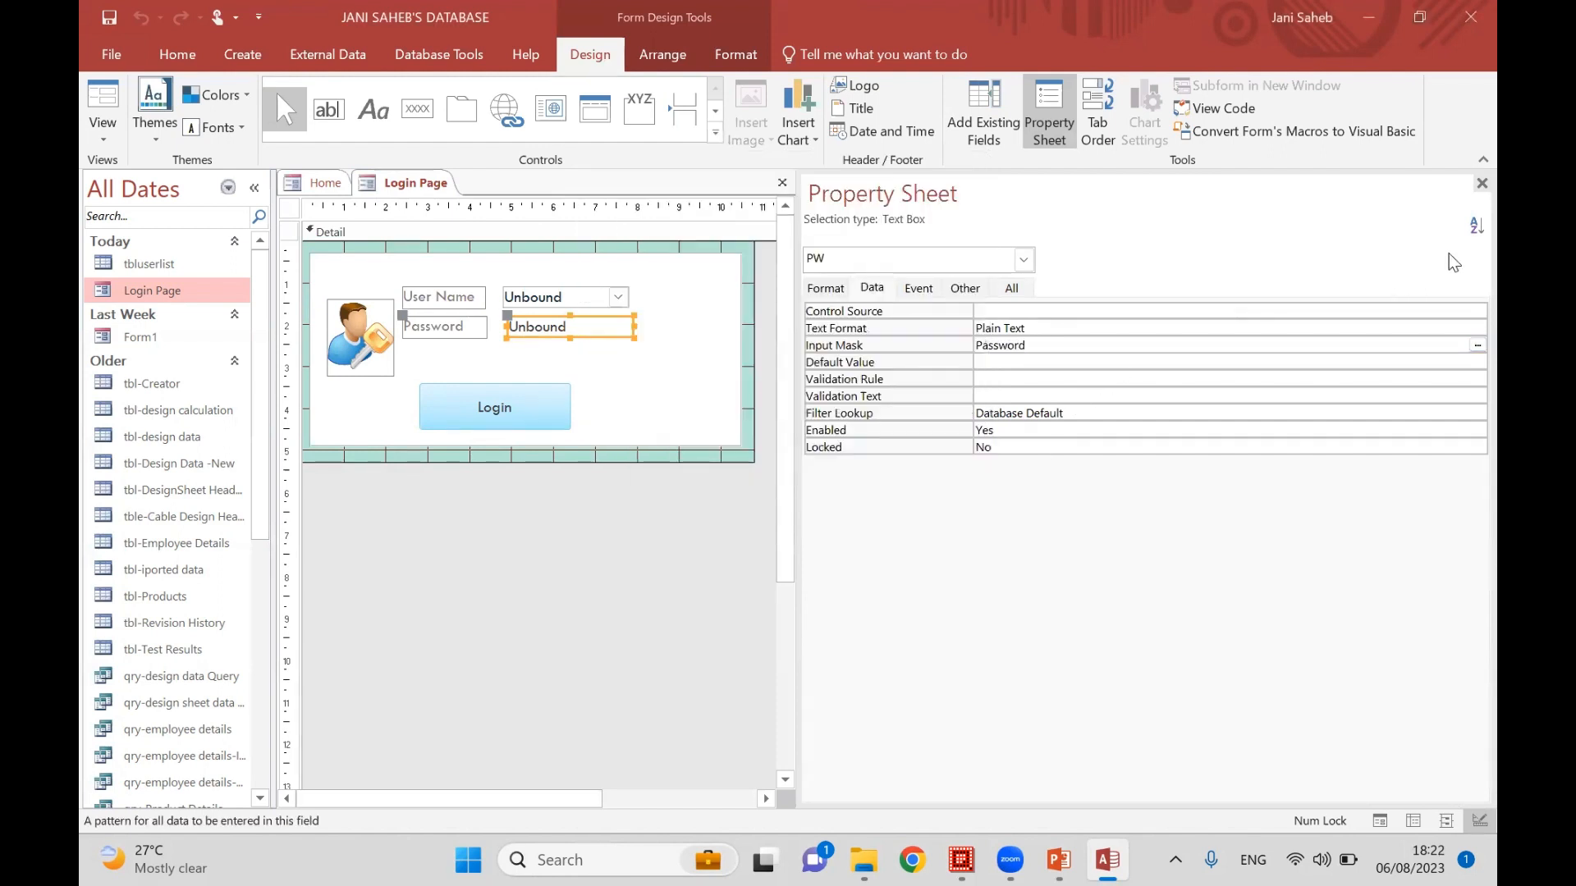
click(1481, 183)
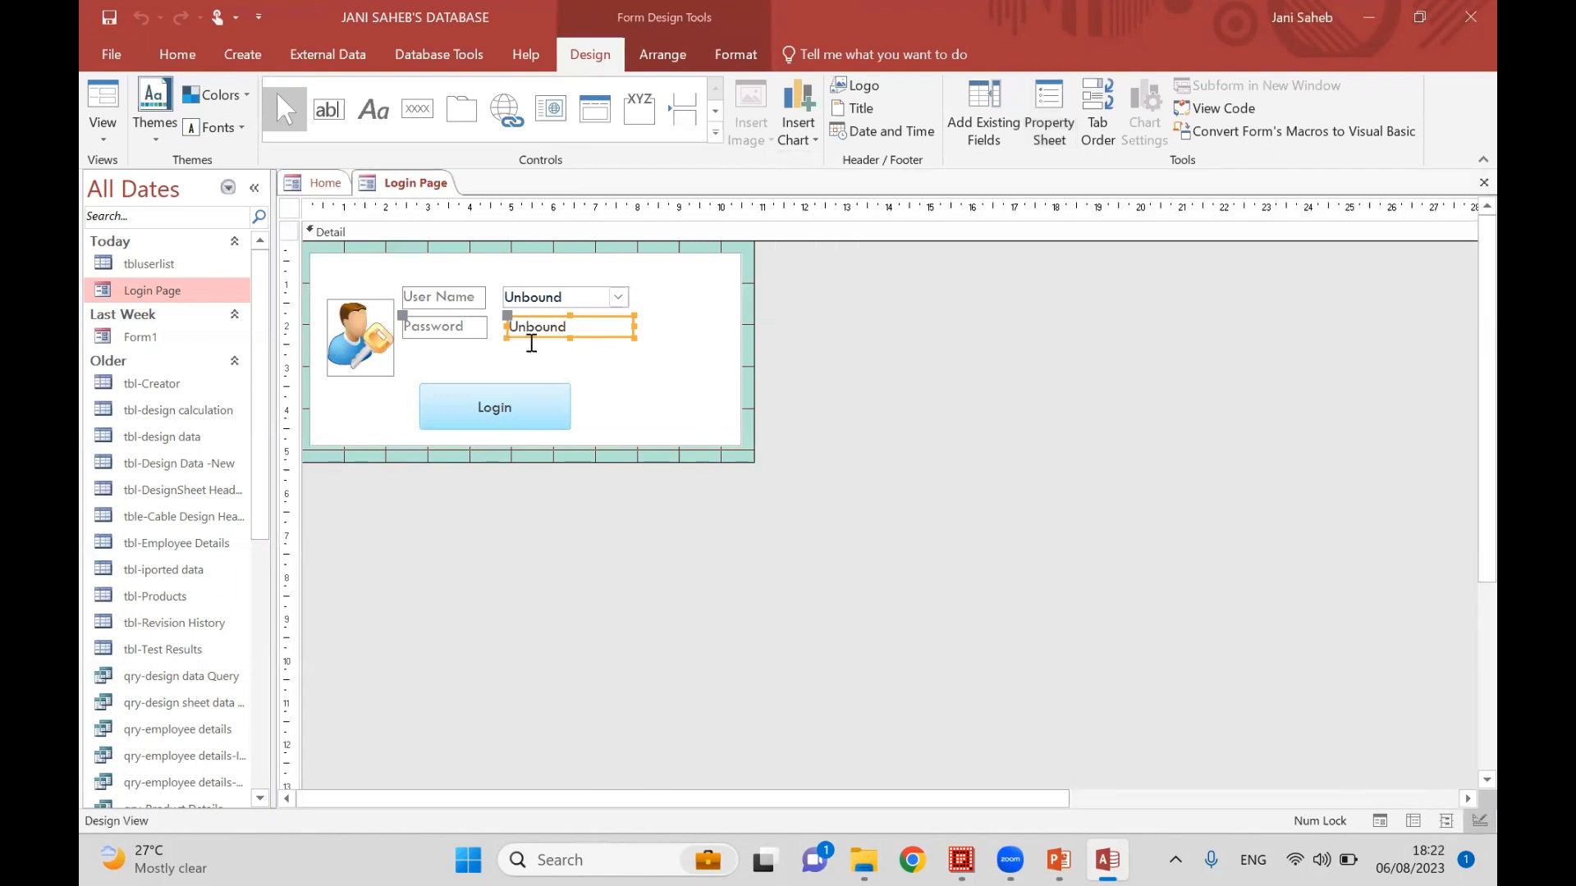
click(1380, 821)
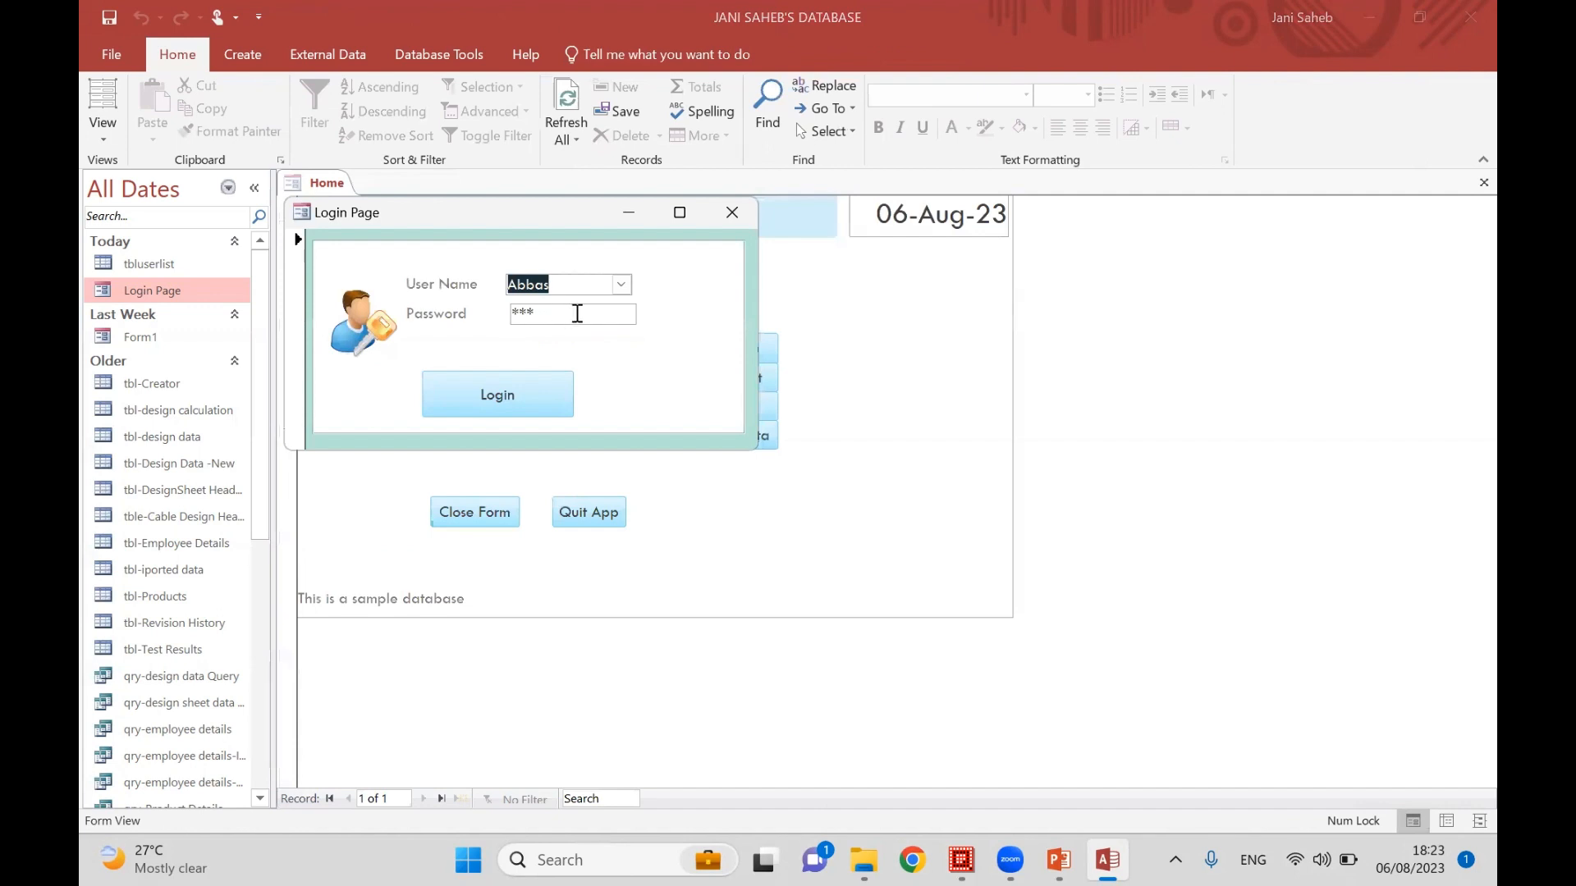
- Re-enter the masked password, log in successfully, then move the window aside and reopen Design View
drag(573, 312, 453, 323)
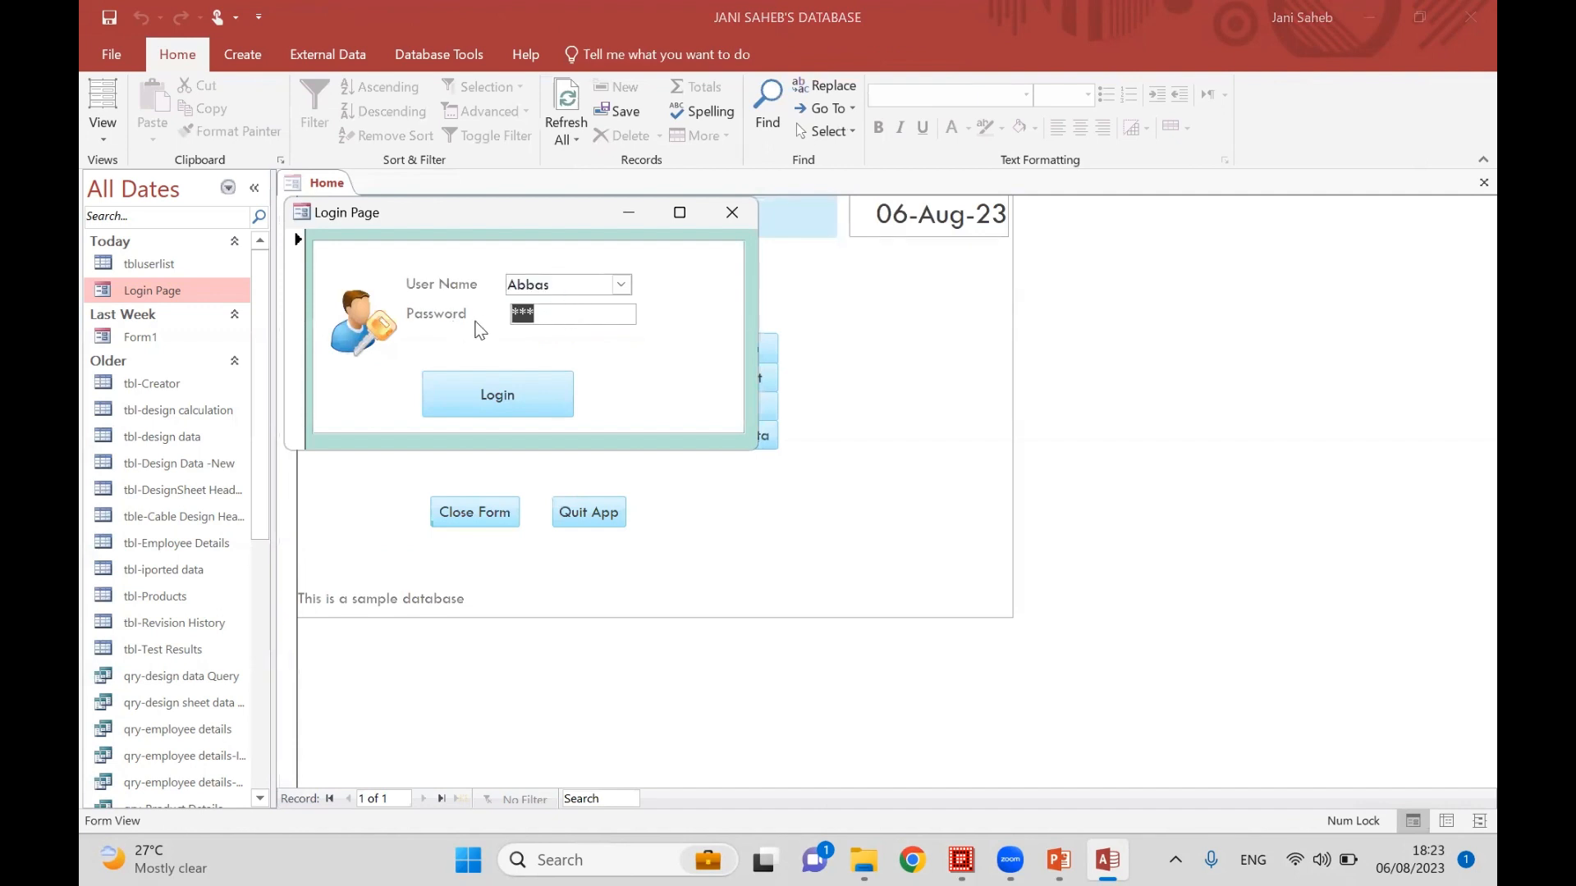
text(***)
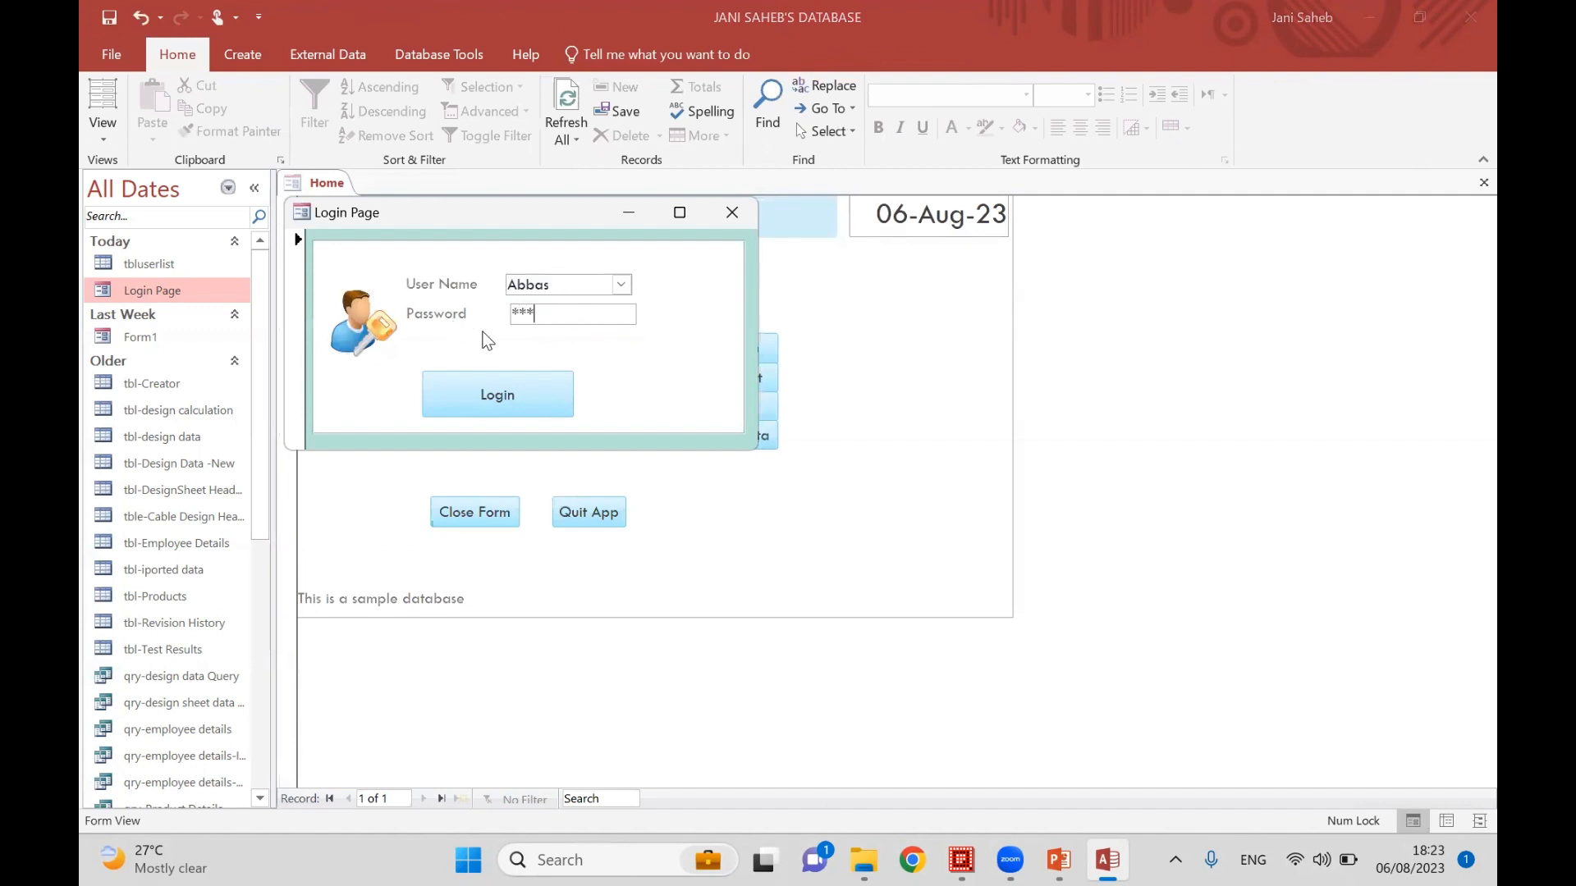
click(492, 396)
click(492, 398)
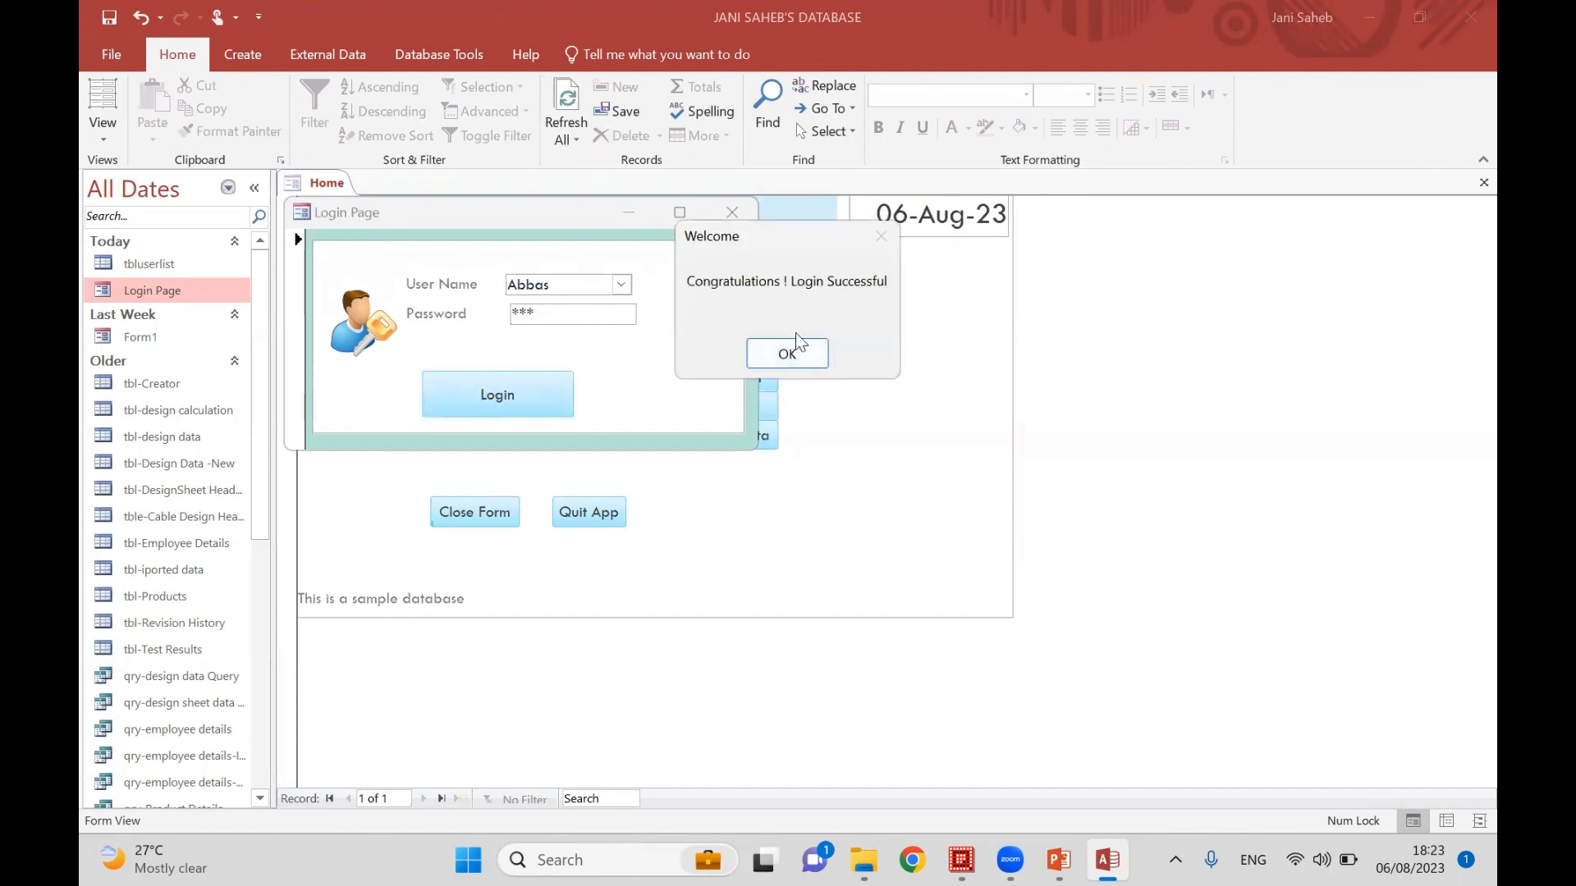
click(789, 351)
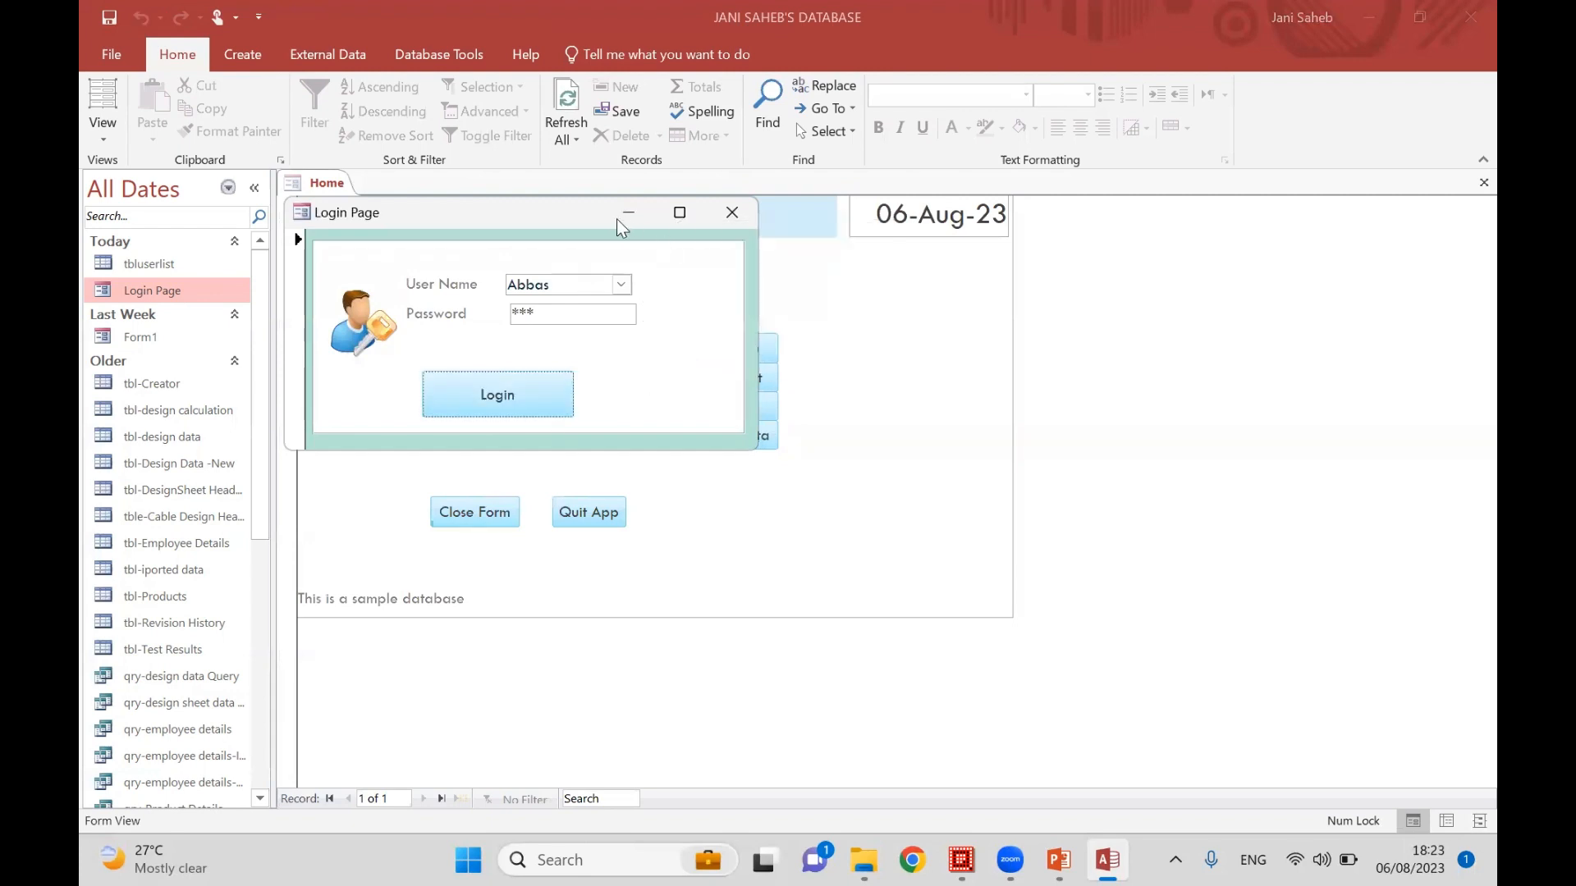
drag(596, 222, 743, 297)
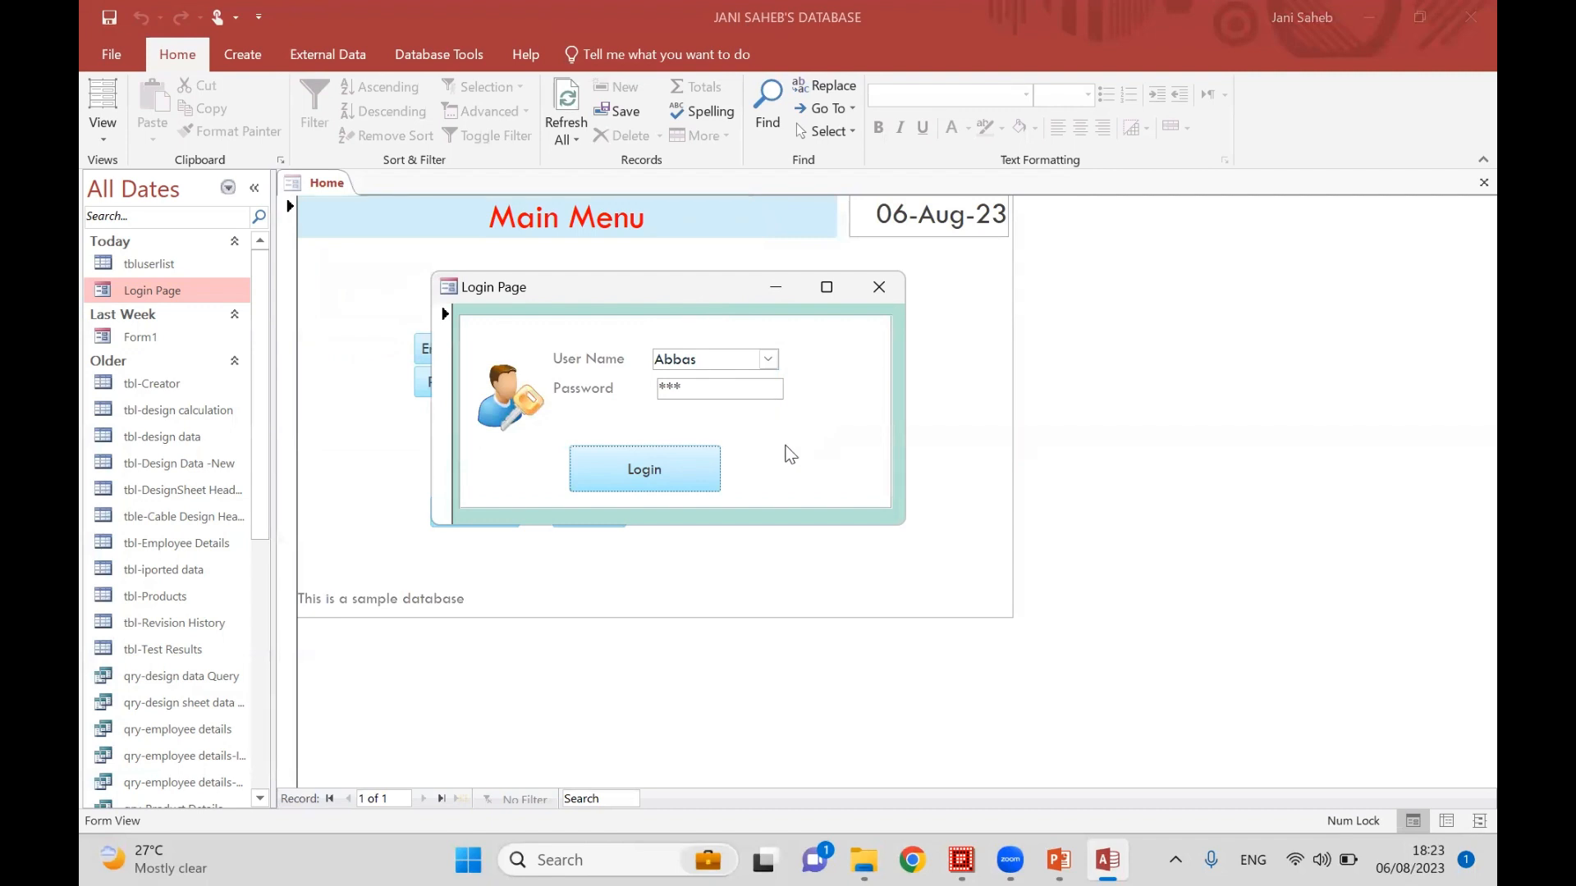
right_click(792, 453)
click(738, 517)
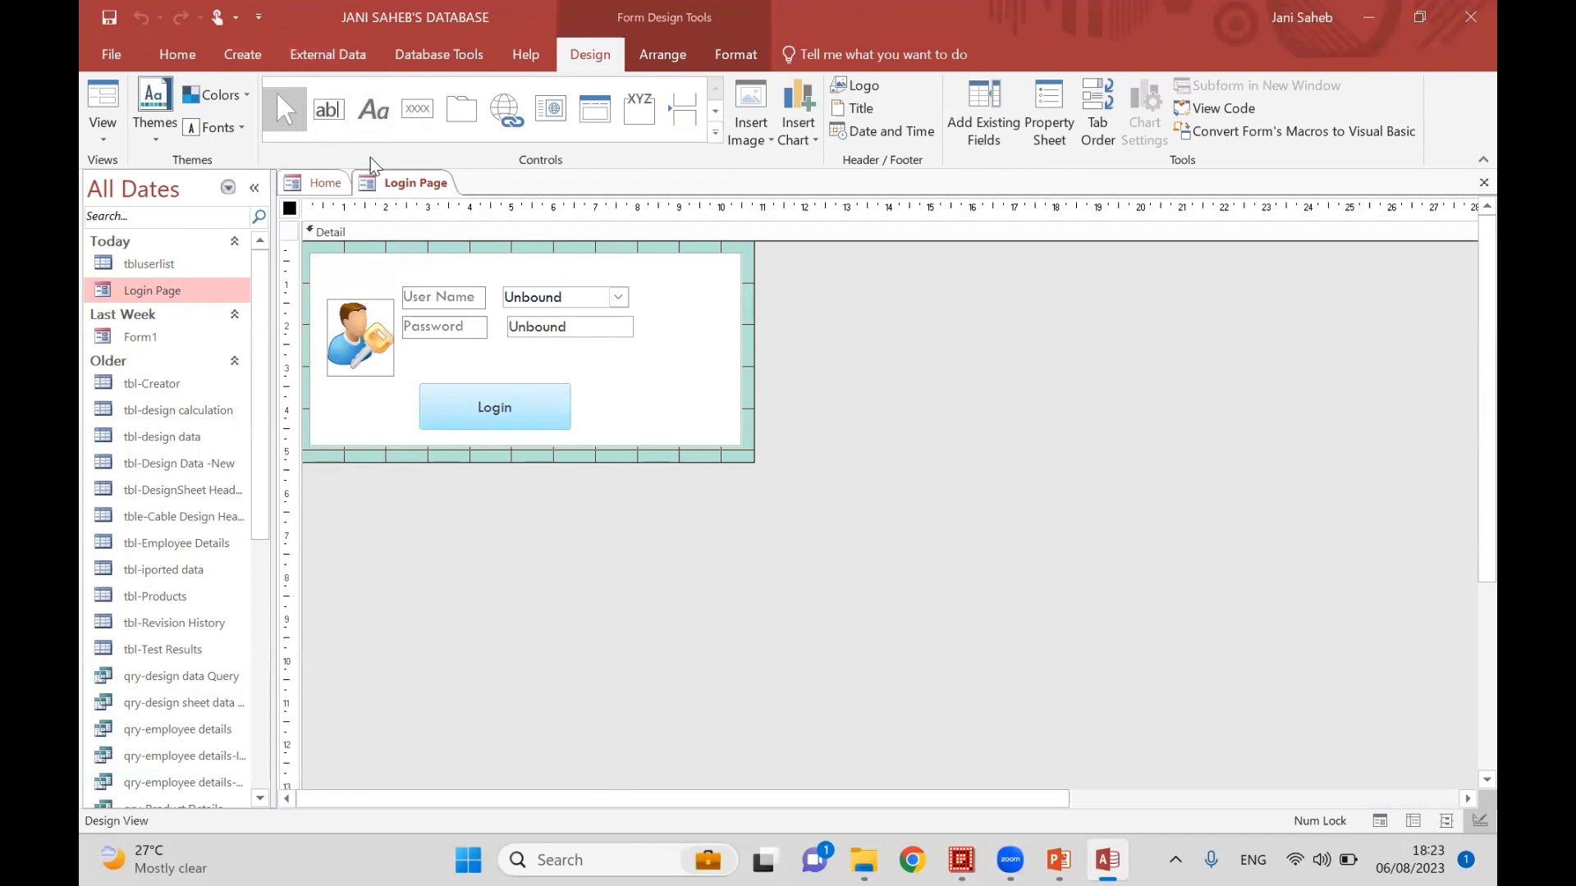
- Draw a command button right of Login with the Form Operations > Close Form action
click(423, 123)
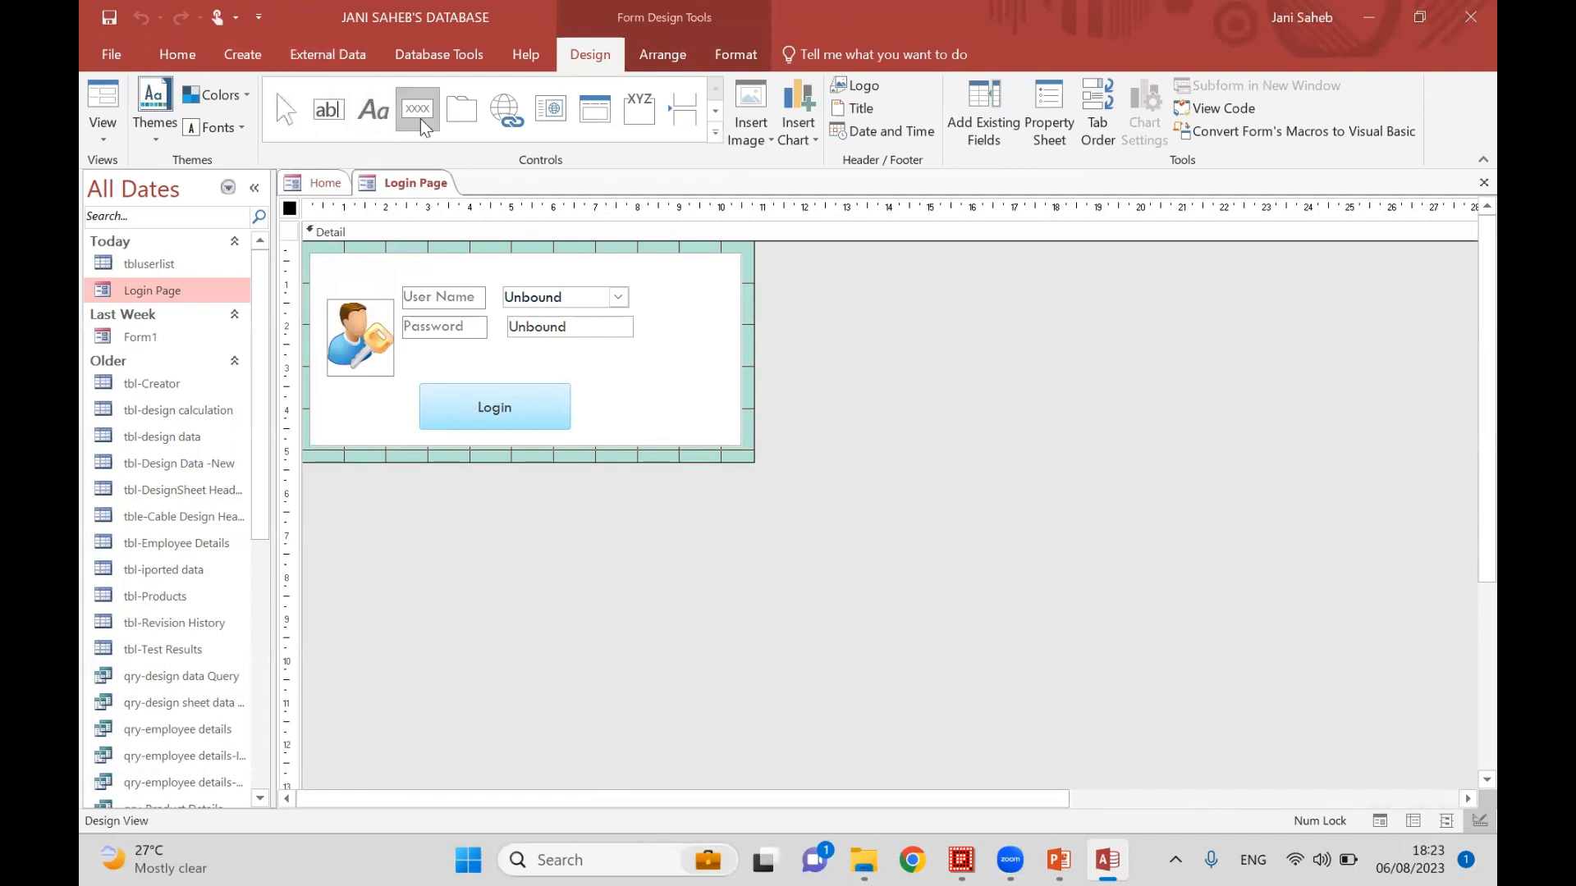
drag(616, 395, 742, 418)
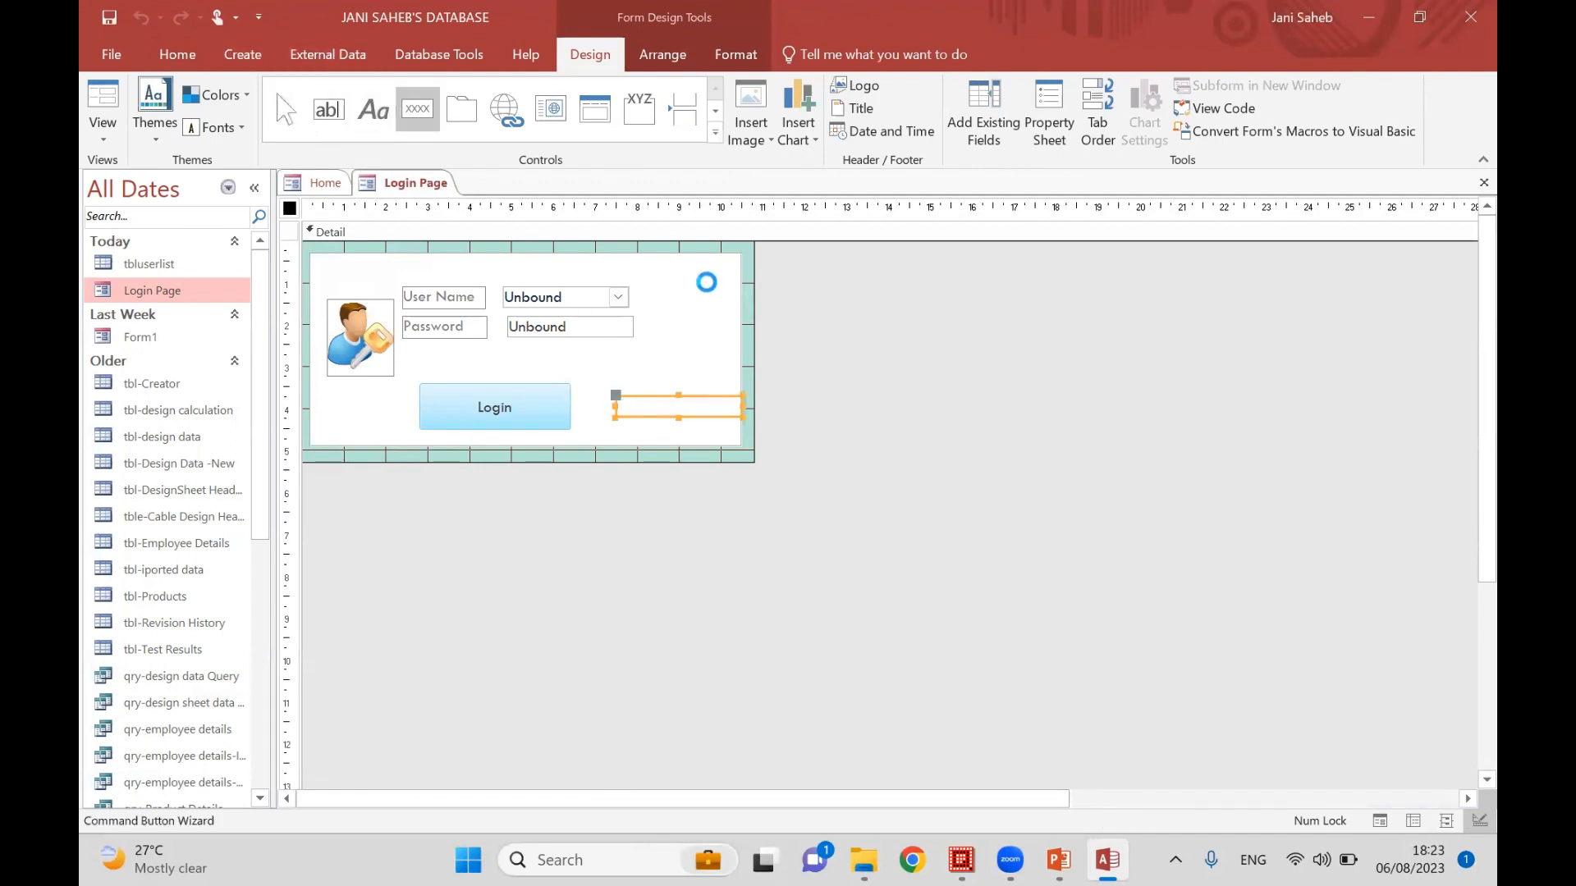
click(733, 345)
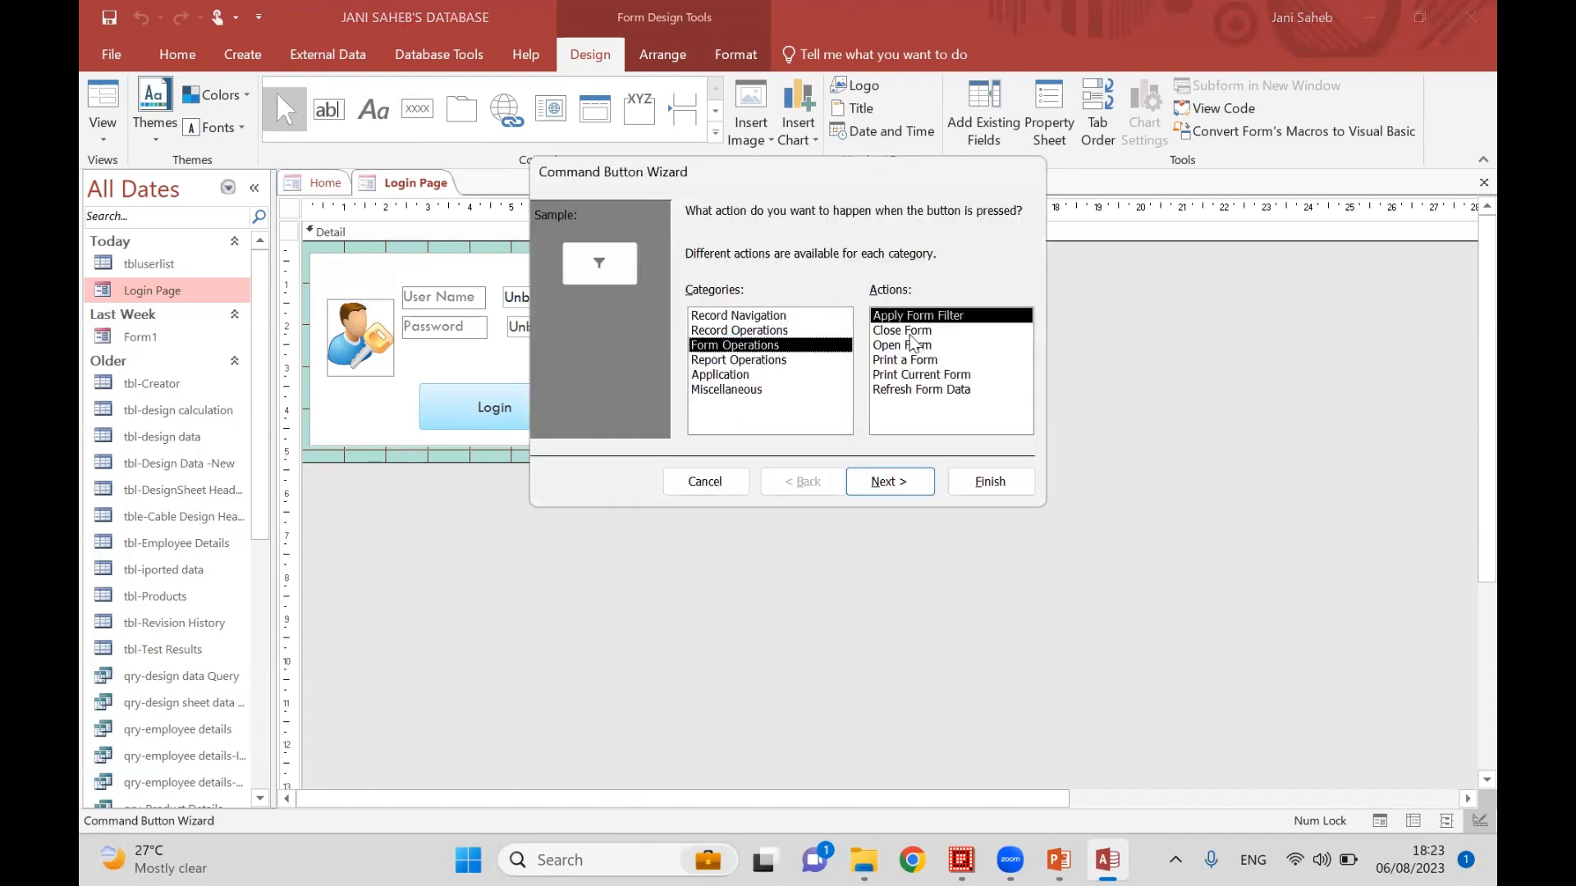
click(901, 331)
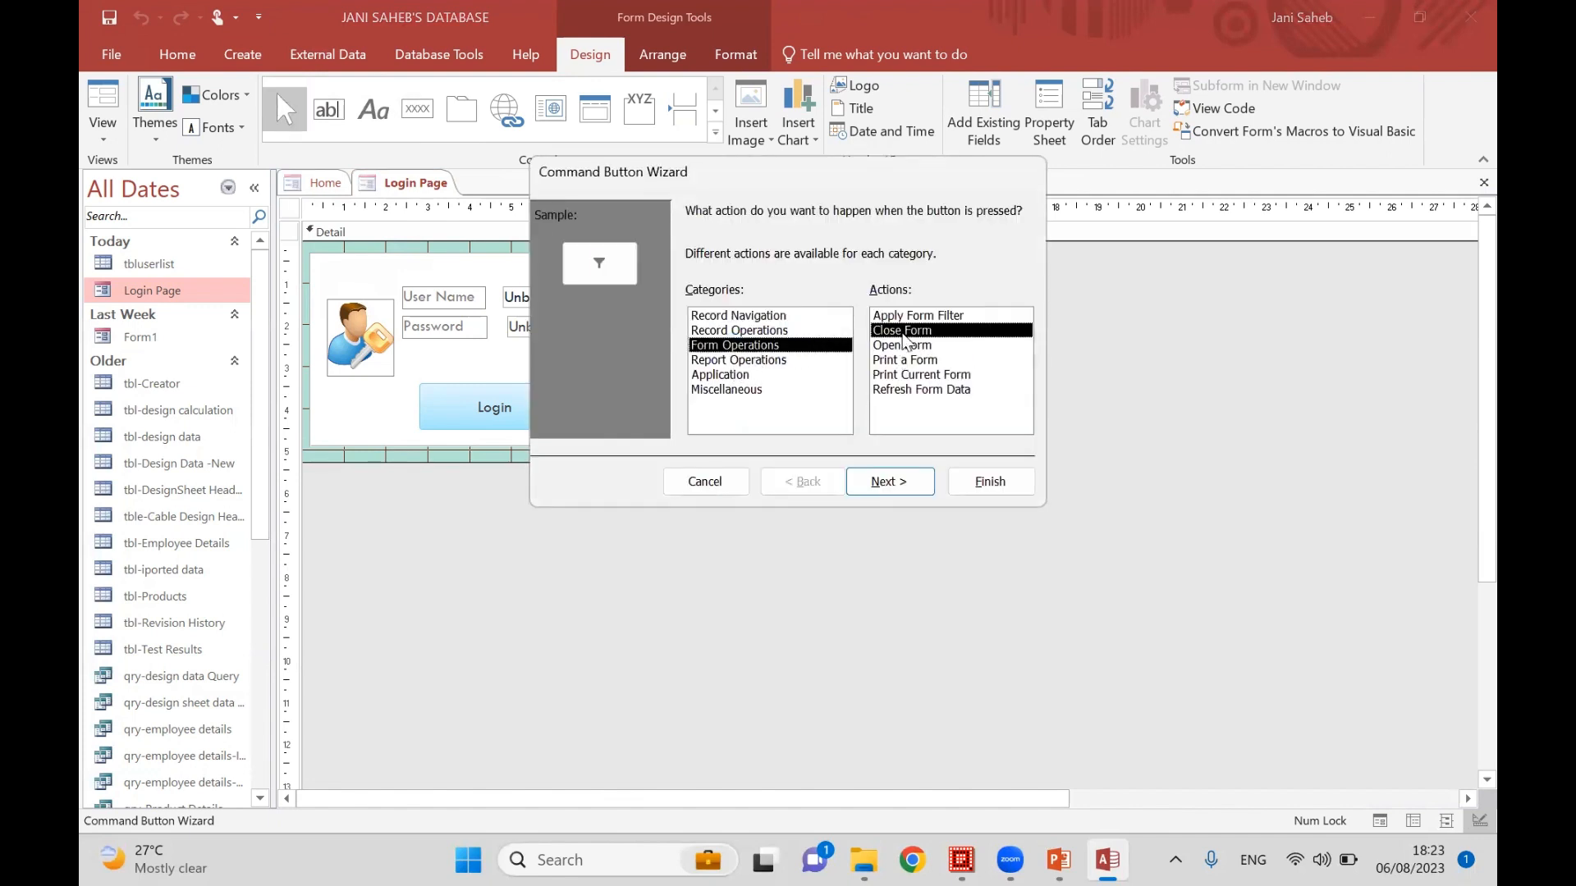
click(913, 485)
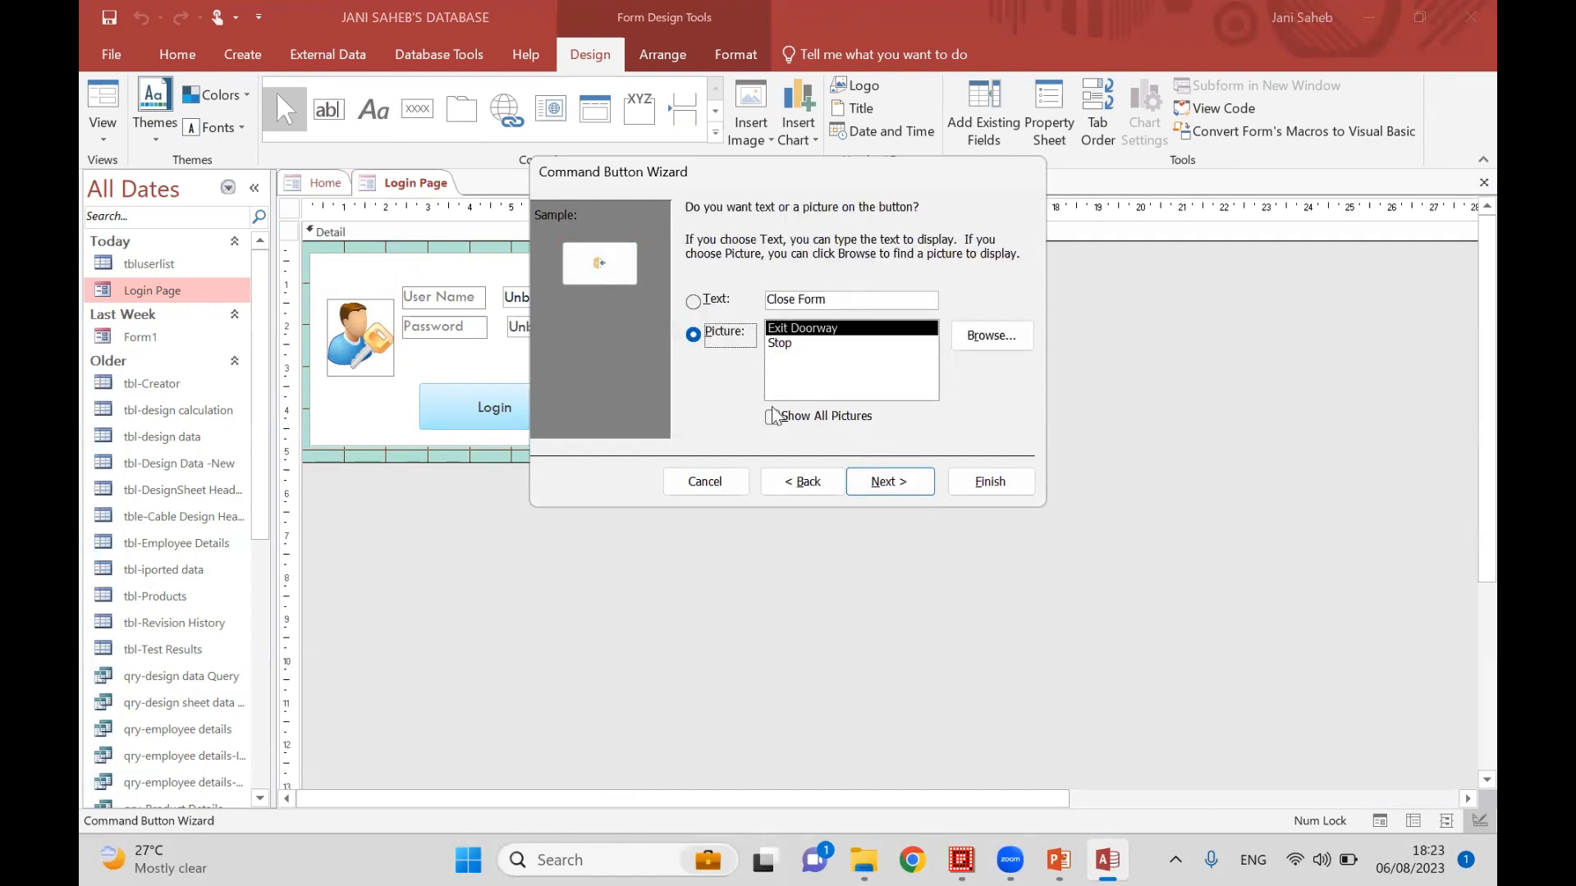
- Give the button the Exit Doorway picture and name close, position it, and save the form
click(890, 482)
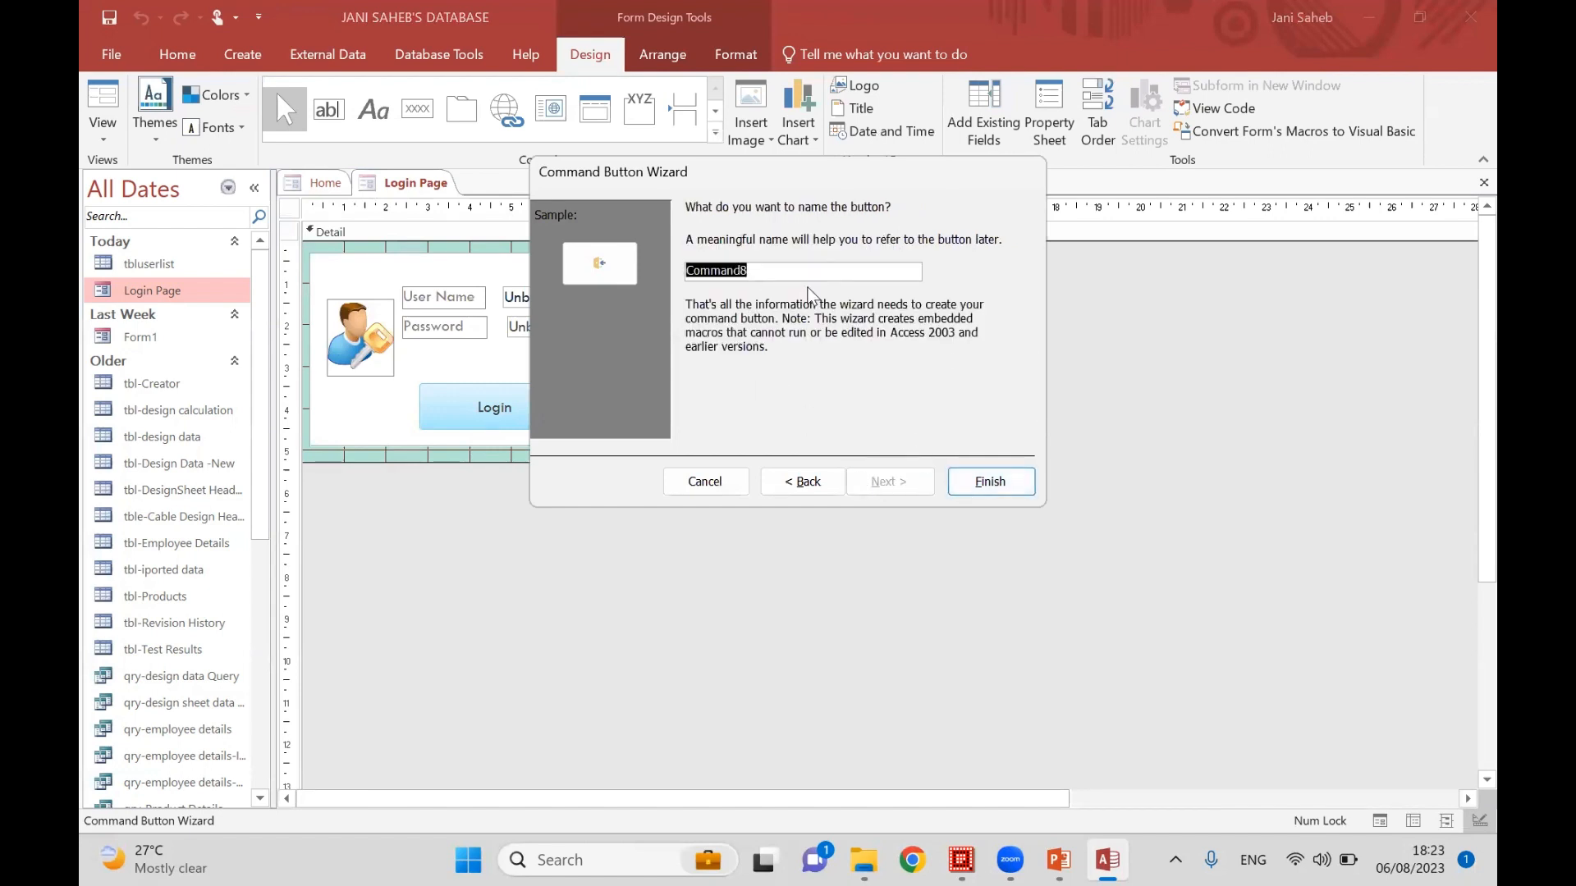
text(close)
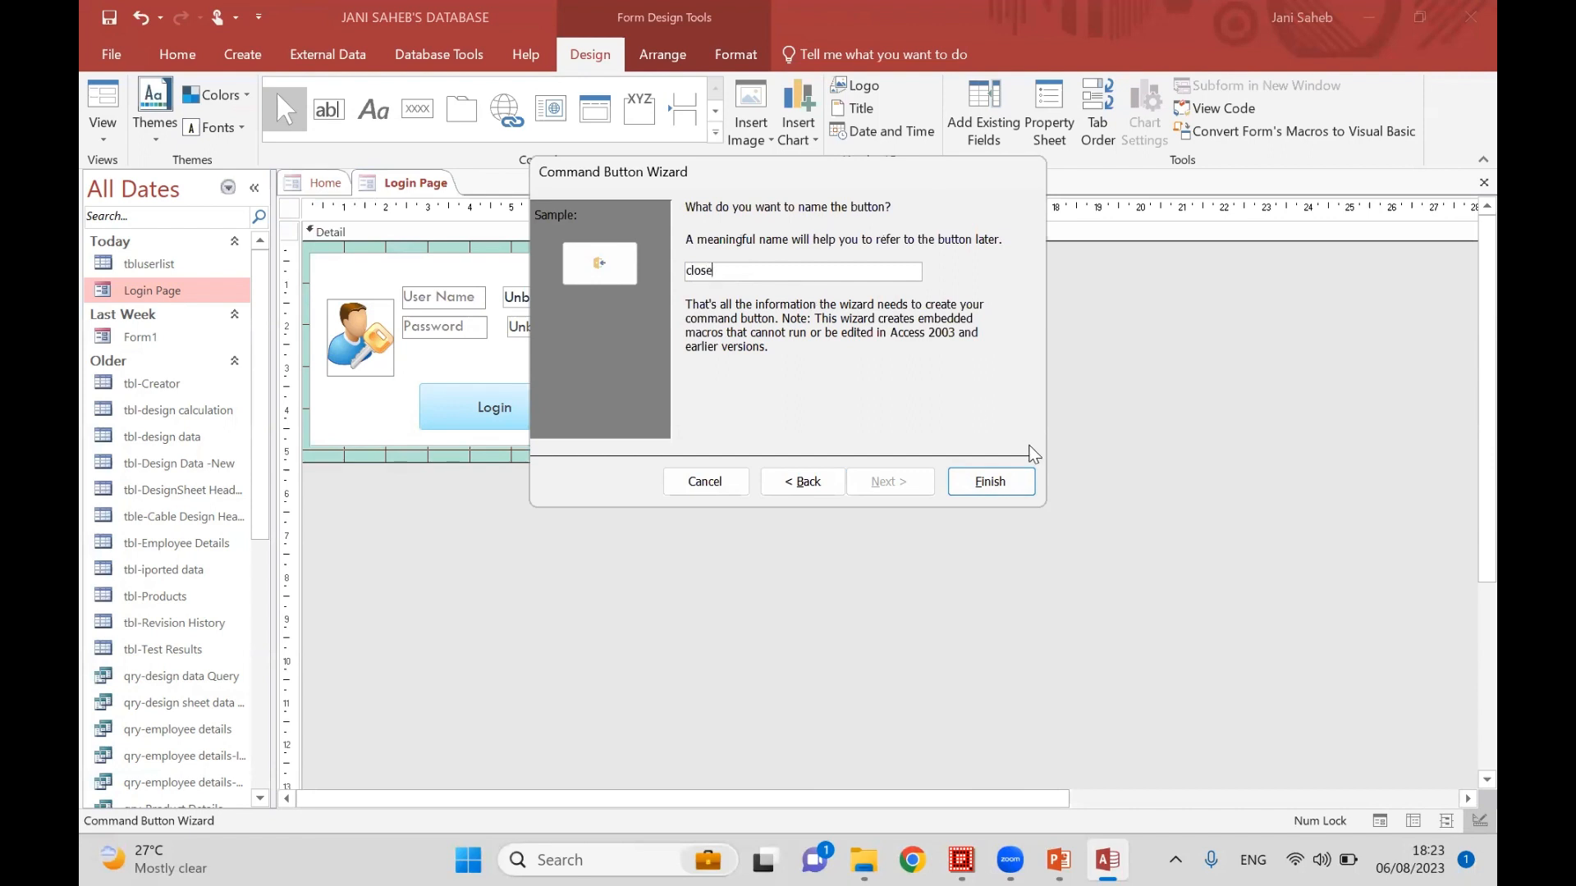
click(990, 482)
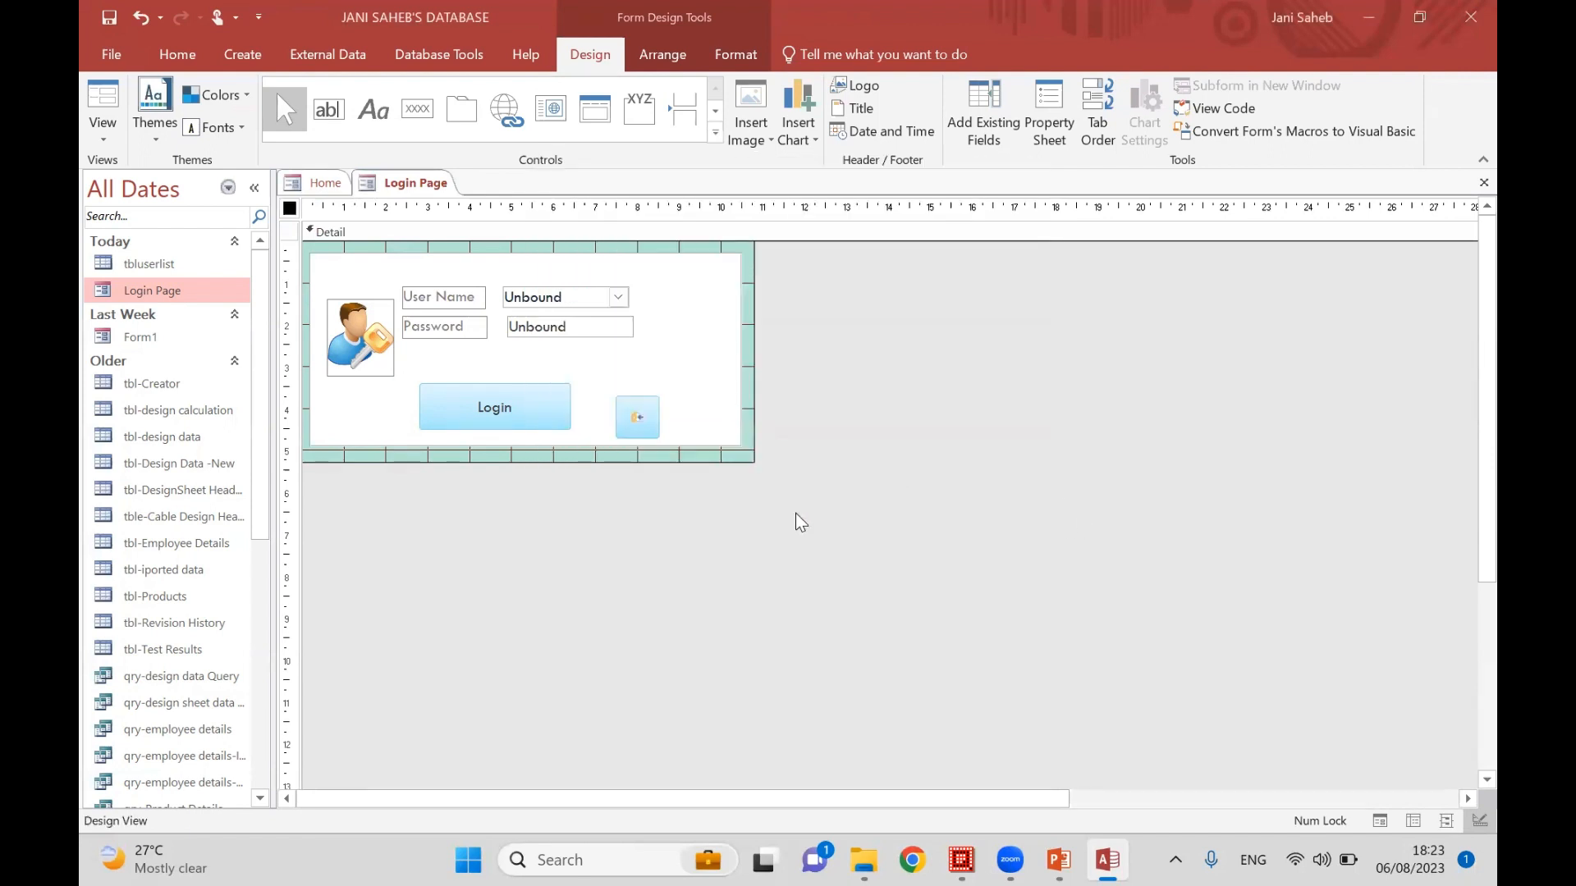
drag(649, 411, 634, 391)
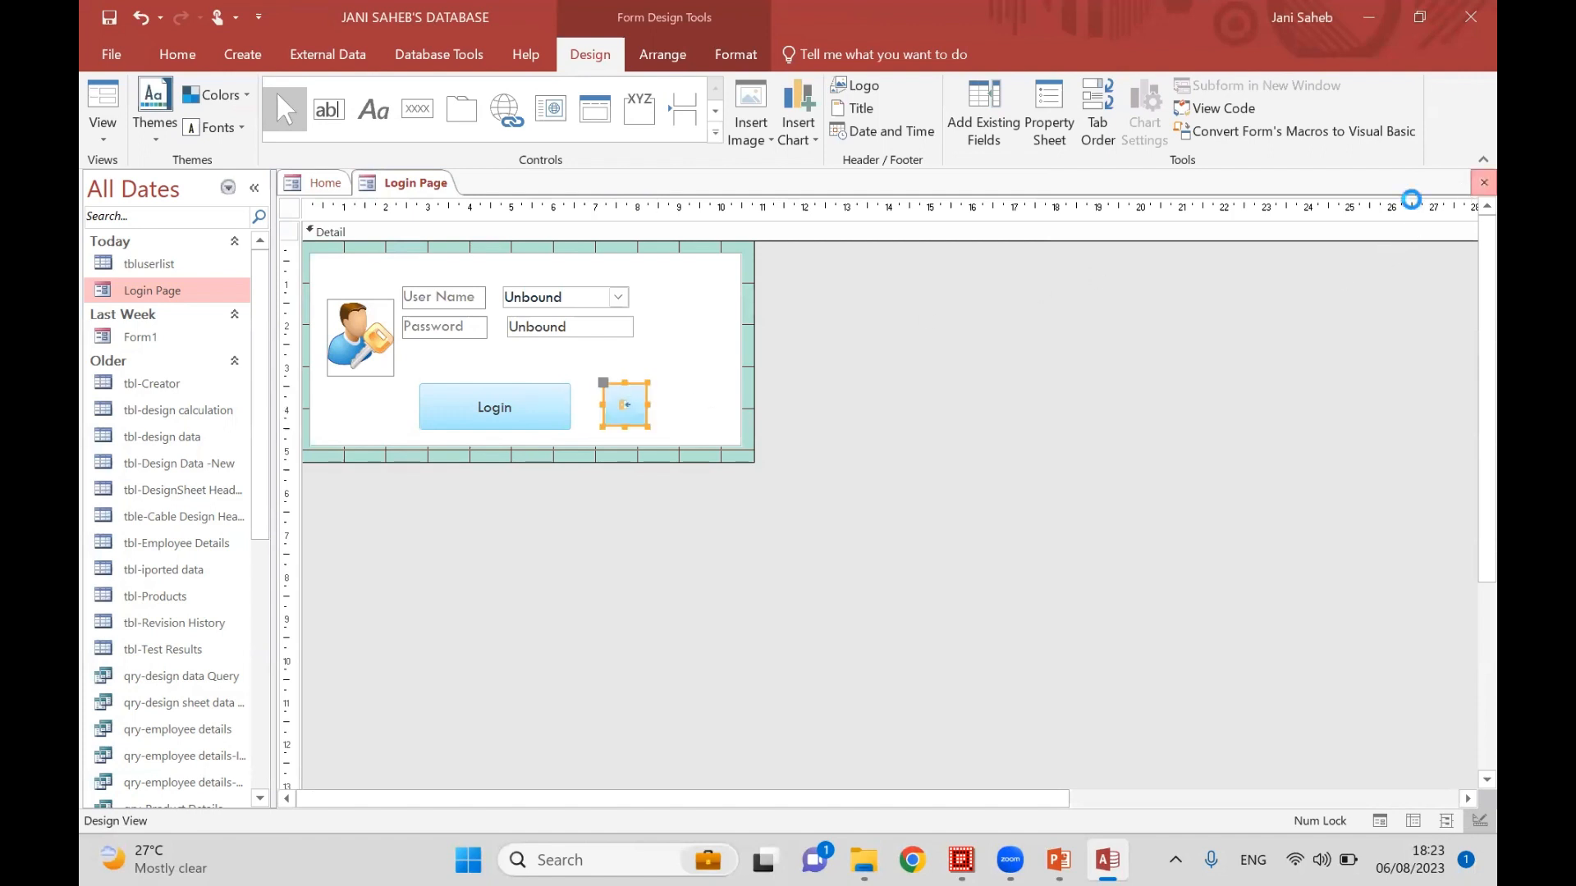
click(1484, 183)
- Save the Login Page design, then log in successfully with a chosen user and correct password
click(719, 490)
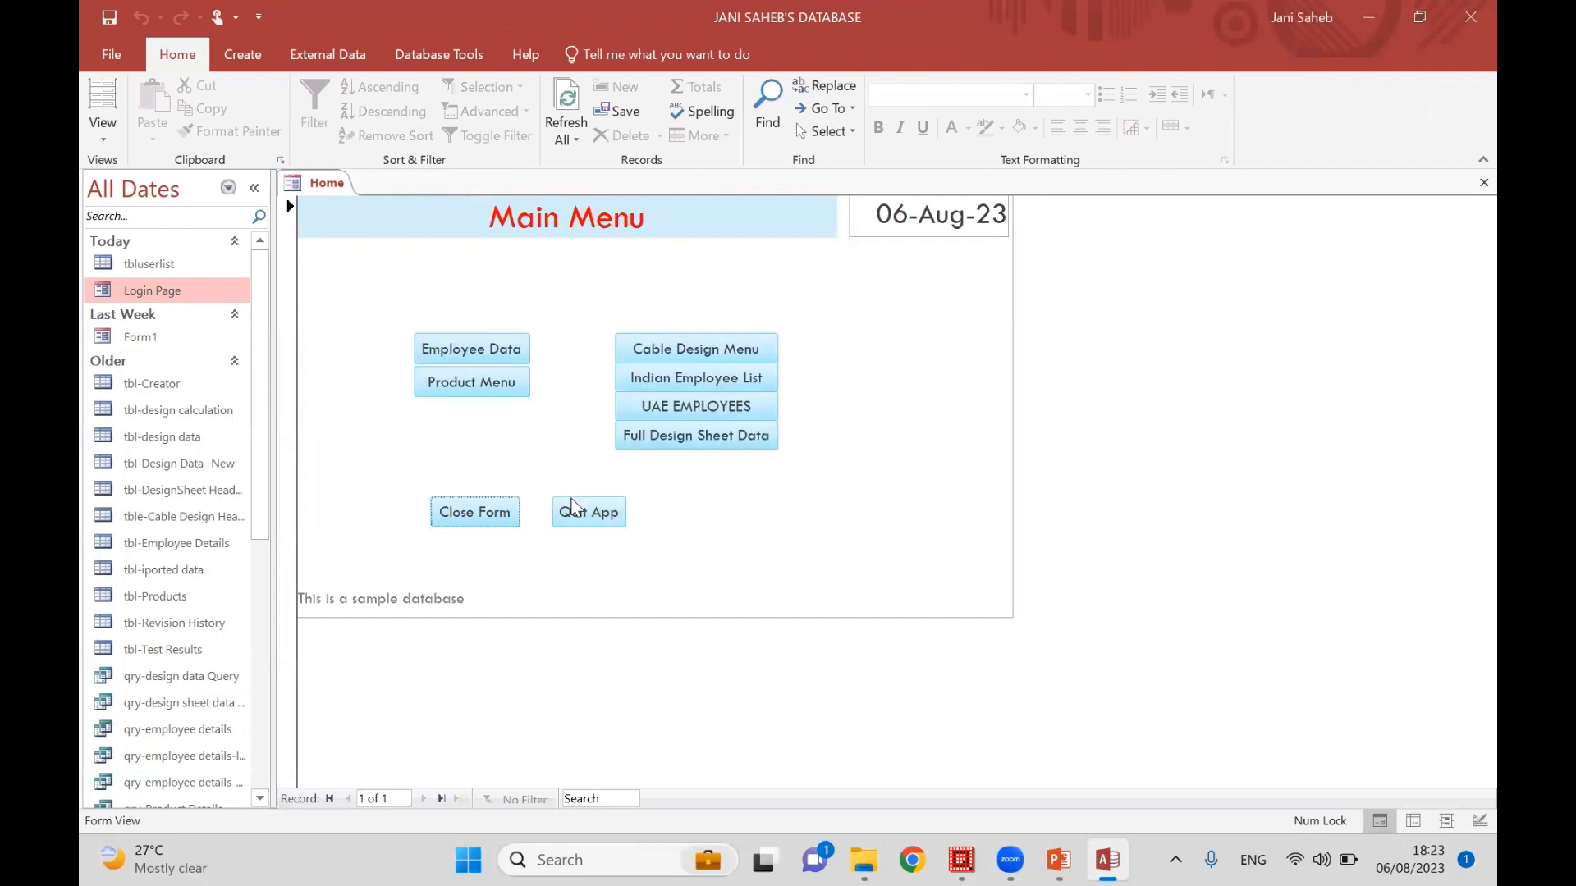
double_click(220, 294)
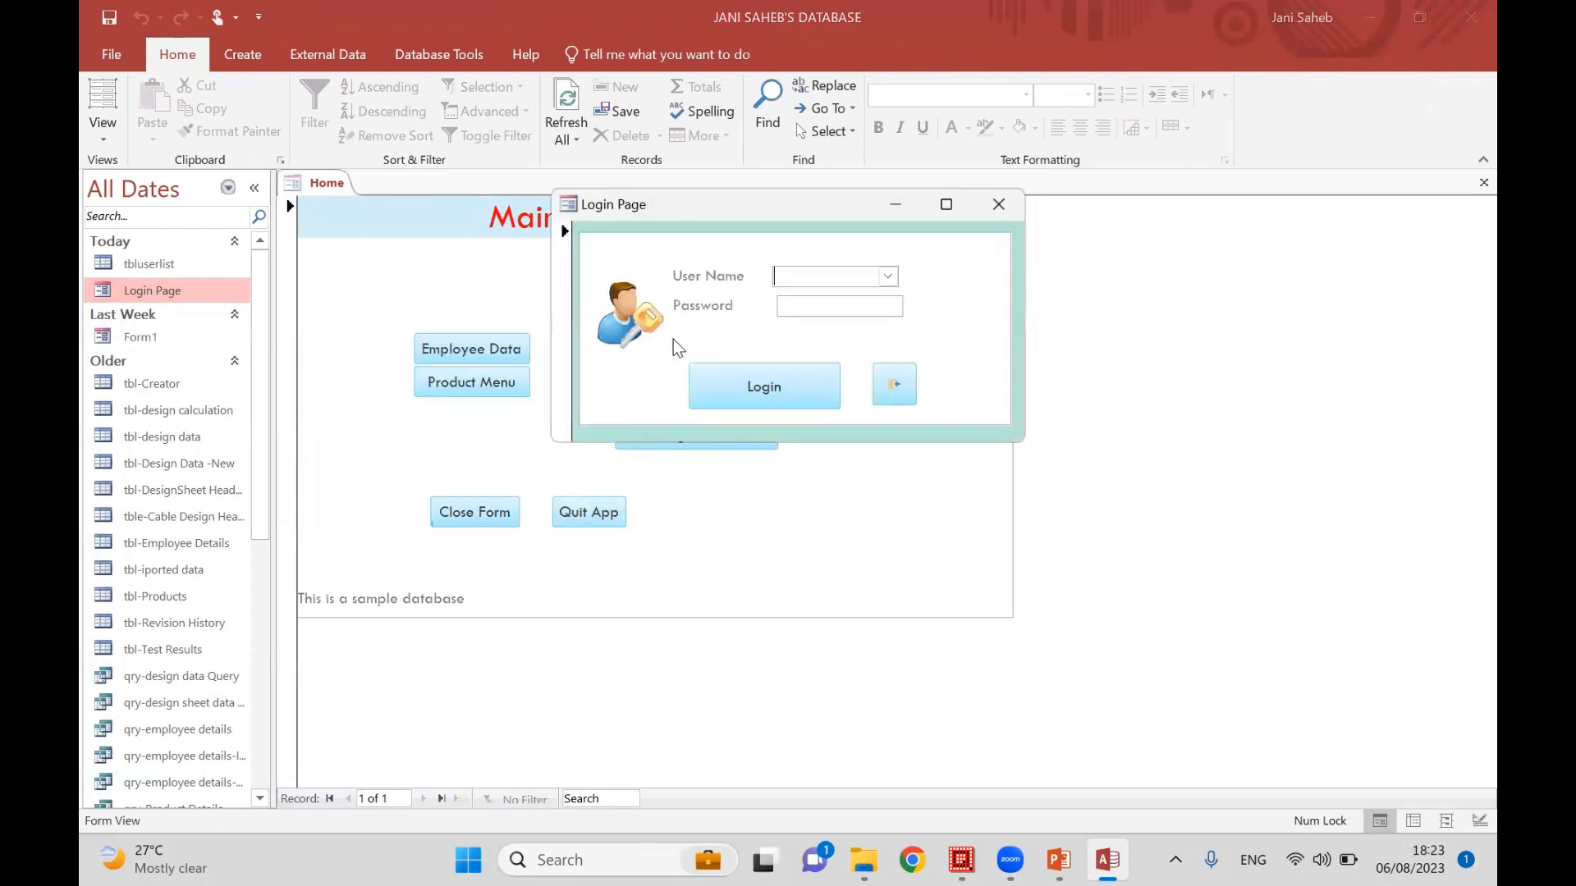
click(885, 276)
click(872, 319)
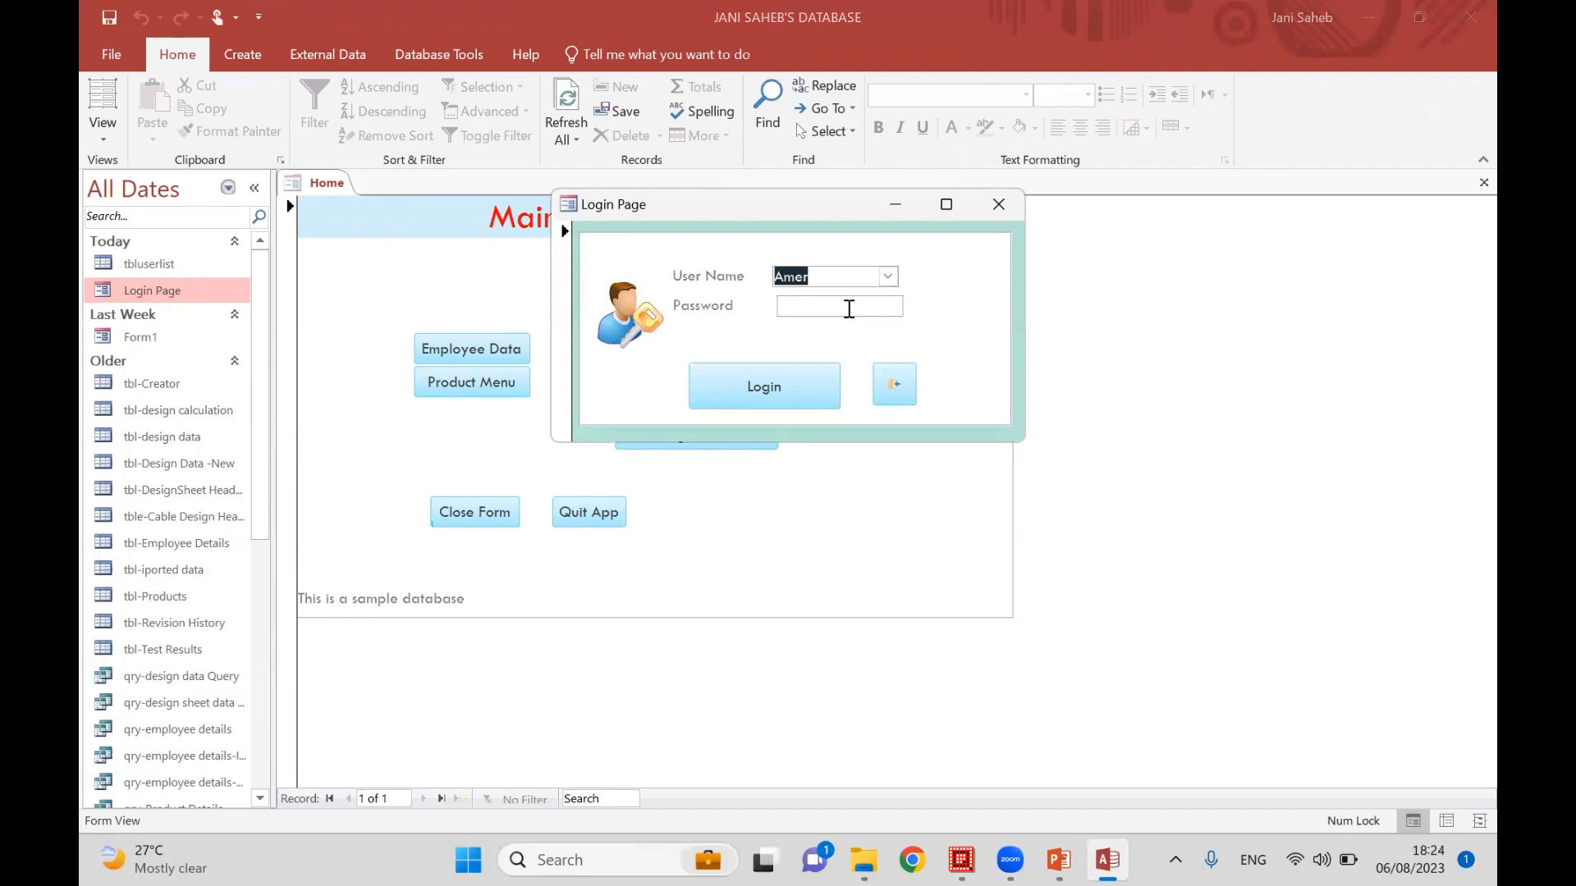
click(848, 309)
click(793, 389)
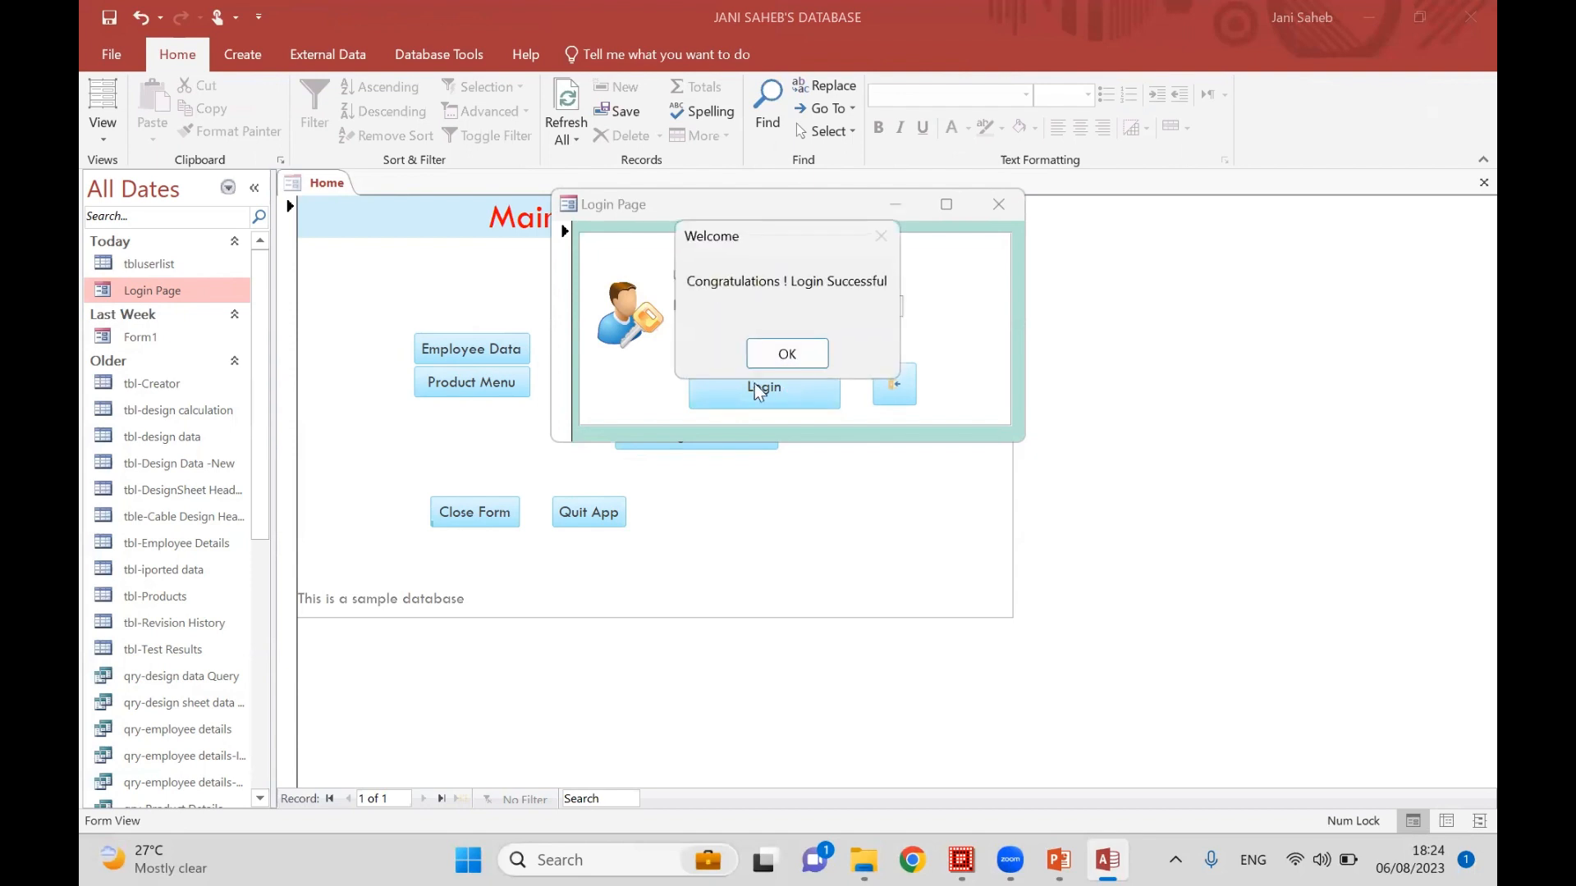
click(790, 357)
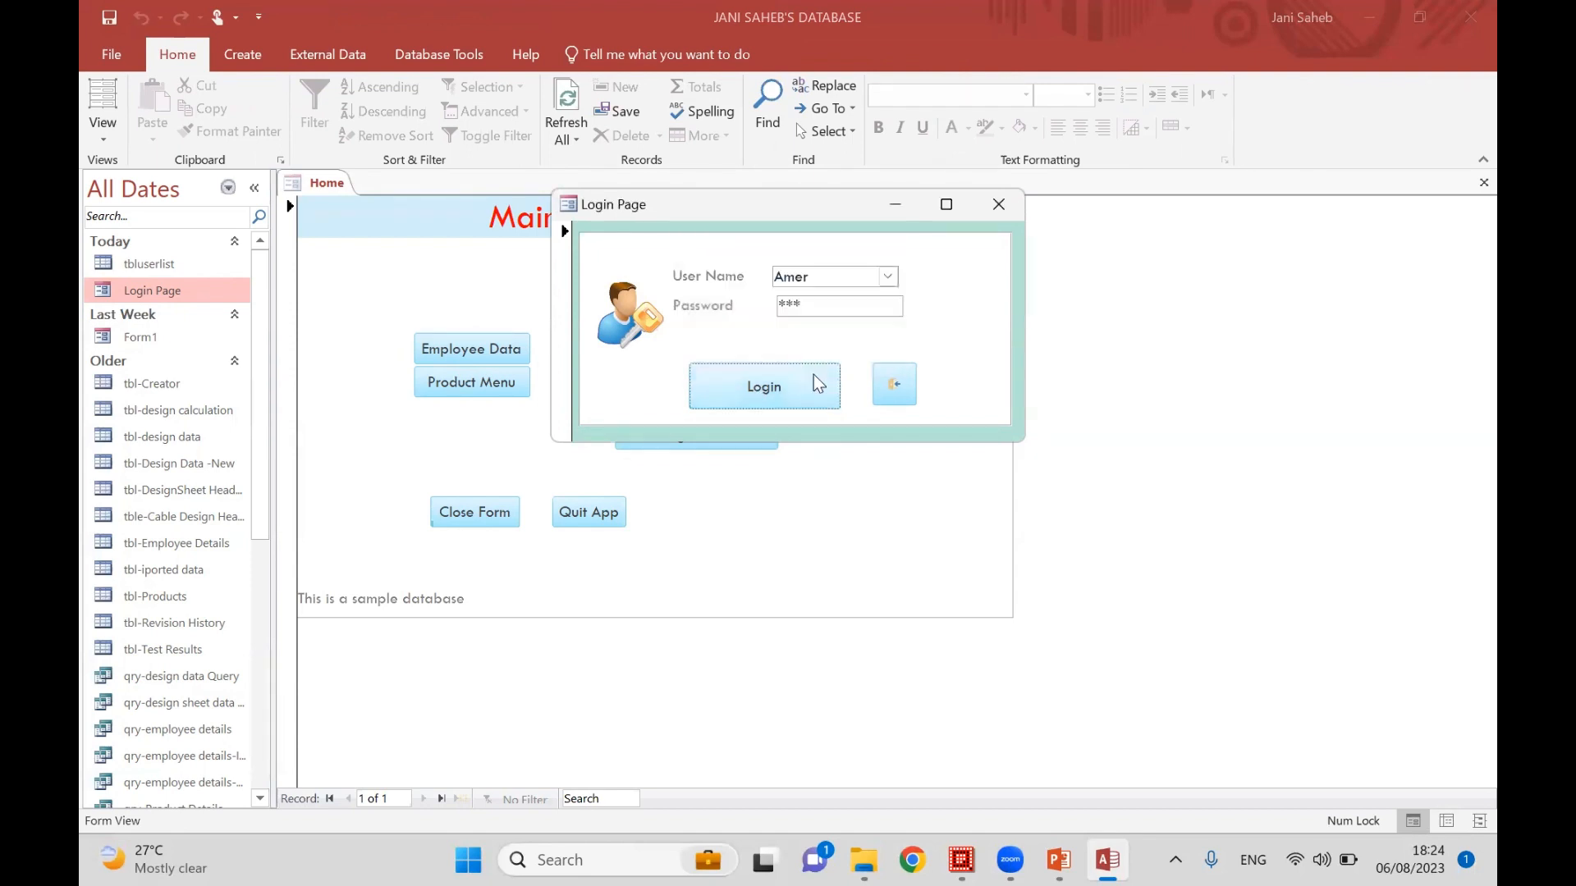
- Replace the password with a wrong one and confirm the Incorrect Password message appears
drag(802, 303, 634, 297)
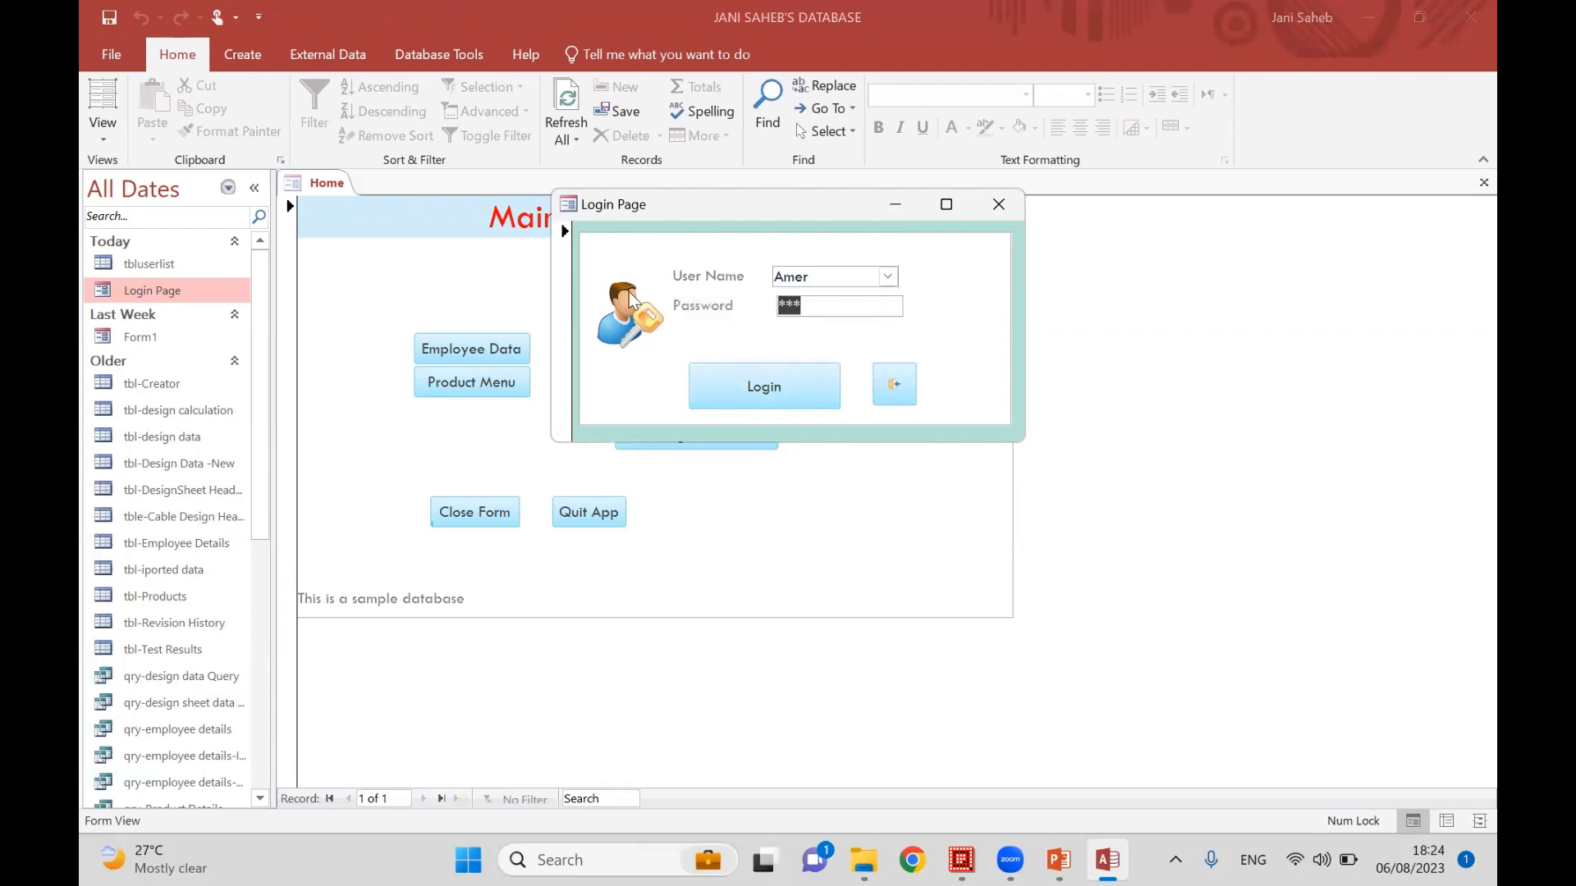
text(***)
click(759, 392)
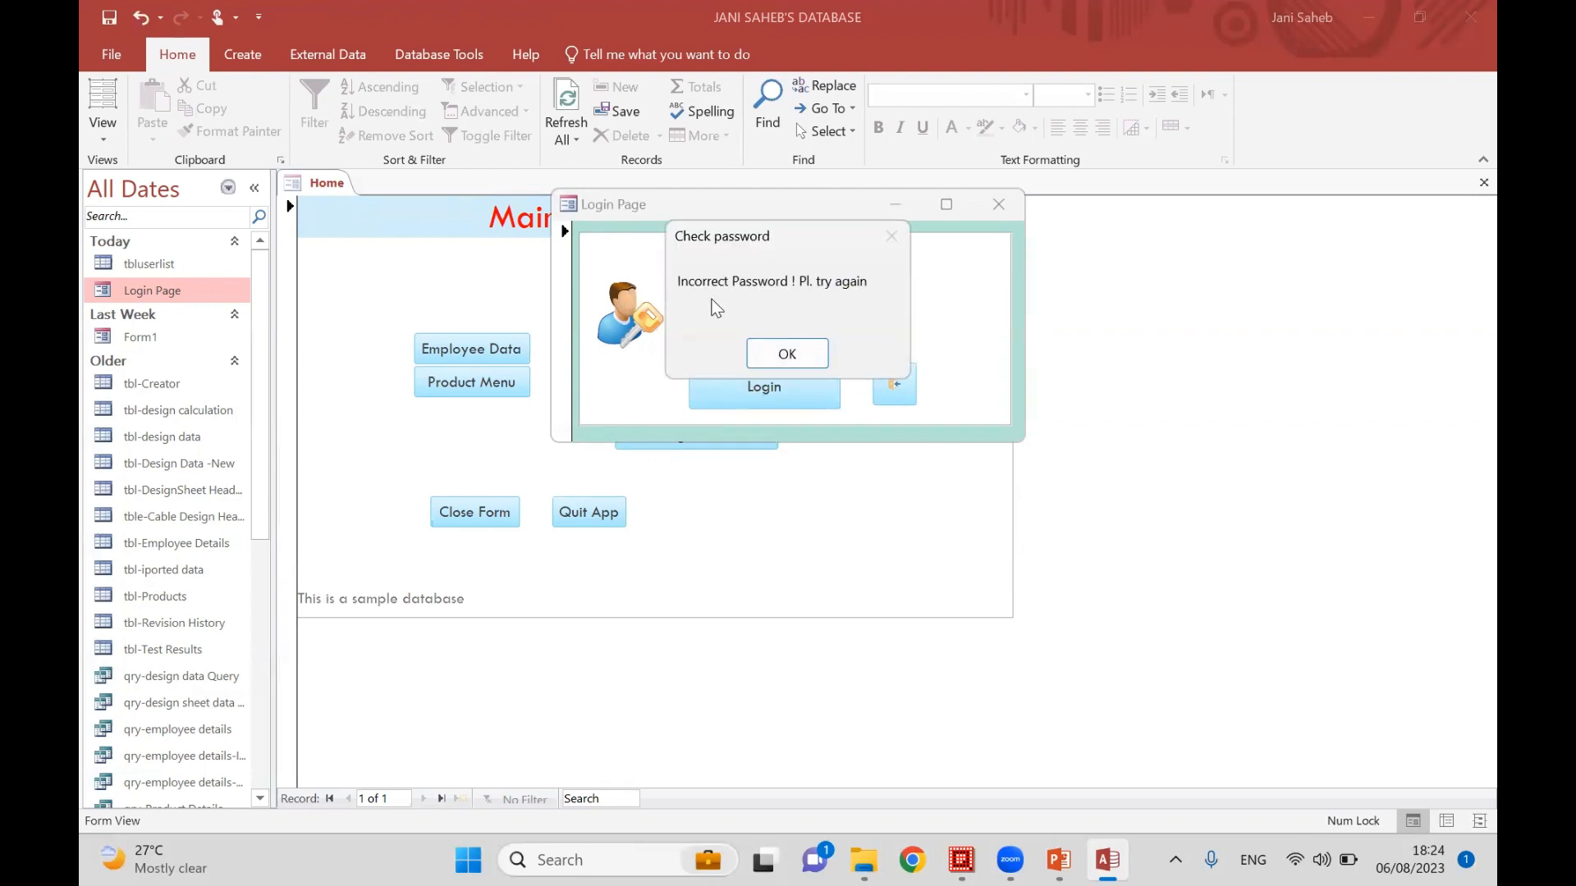
click(764, 360)
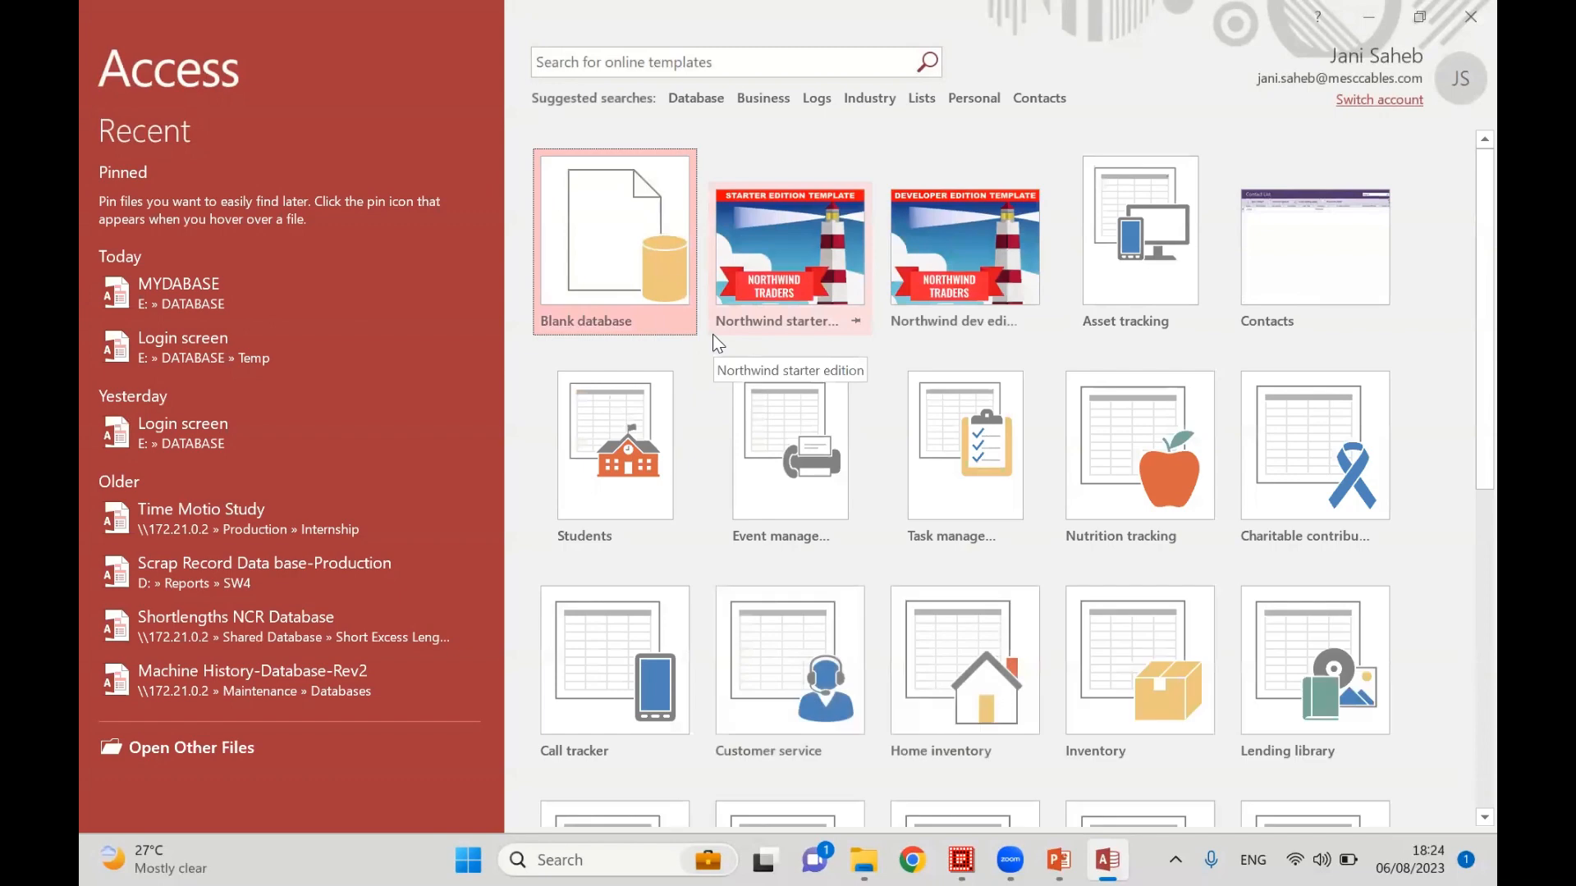
- Reopen MYDABASE, log in as the third user with the masked password, then close the Login Page
click(183, 293)
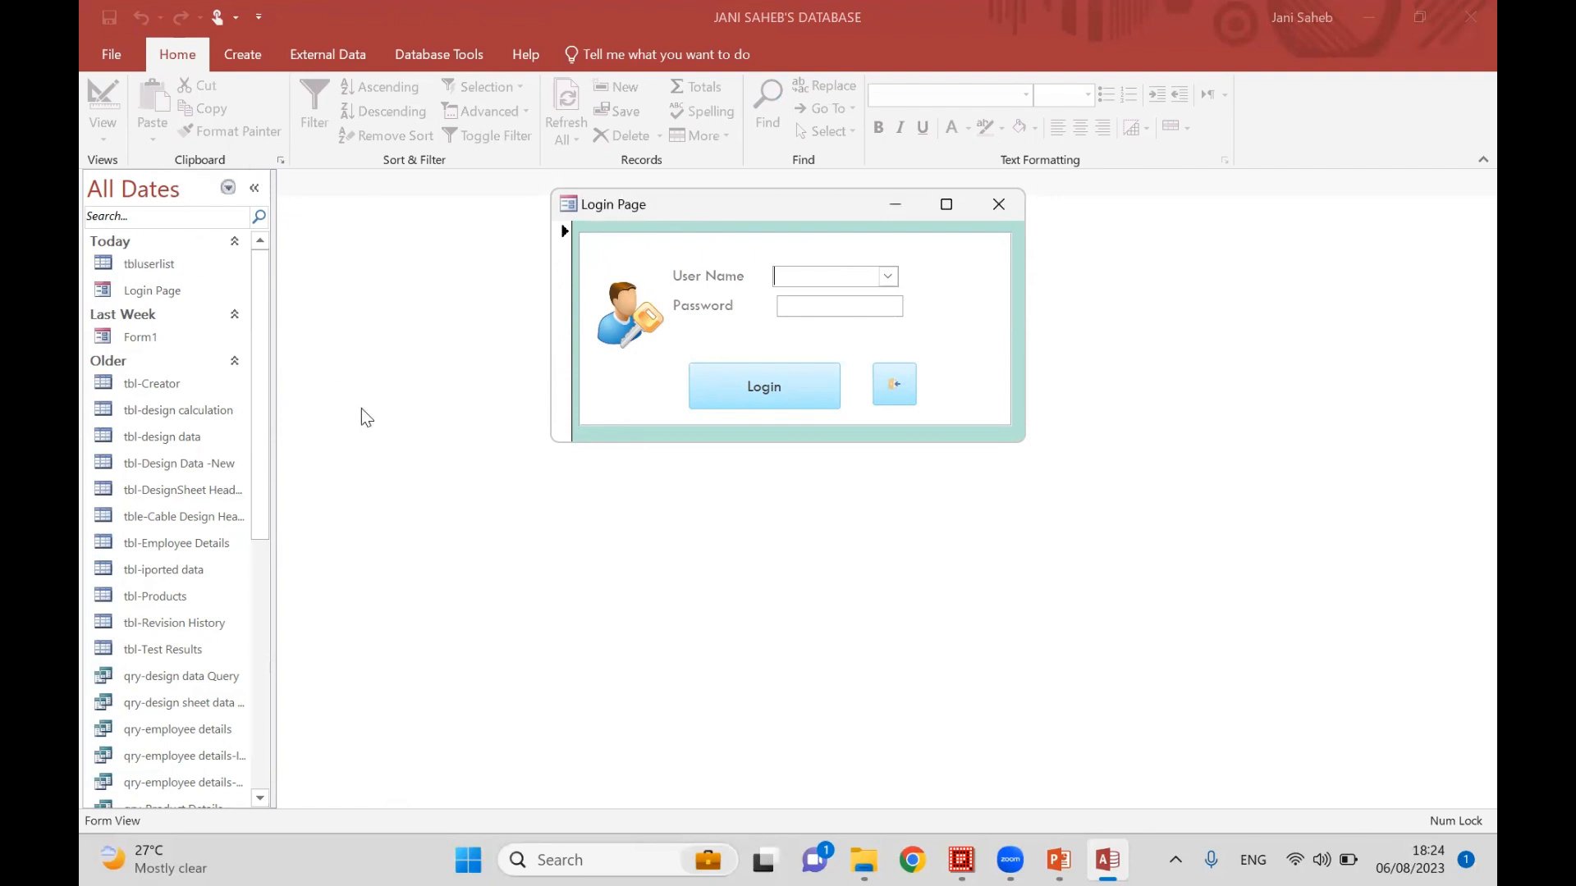
click(888, 271)
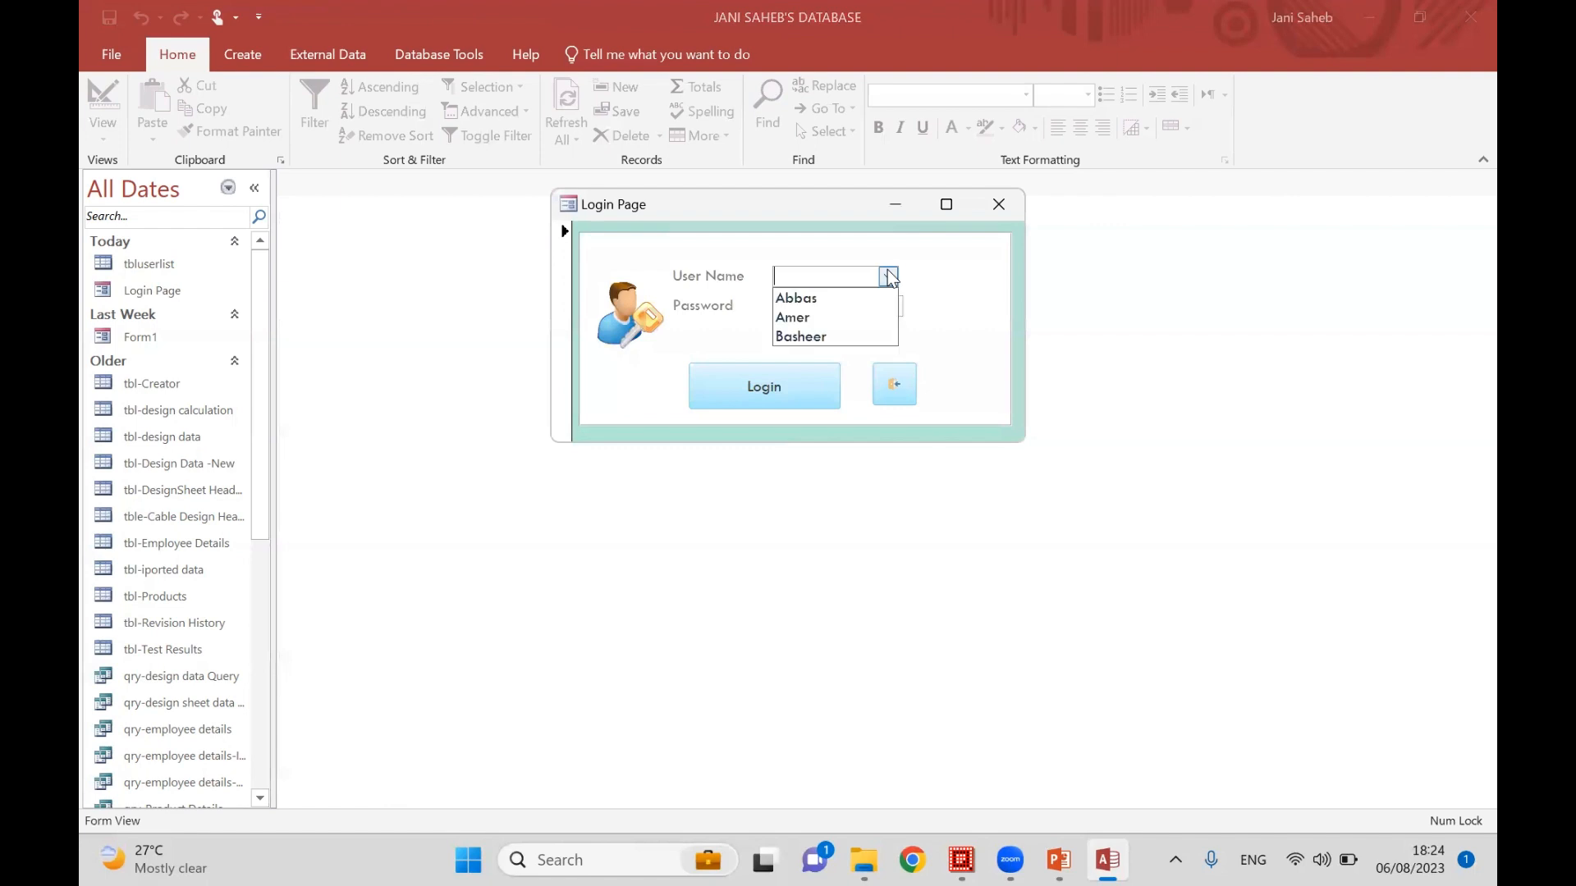
click(853, 337)
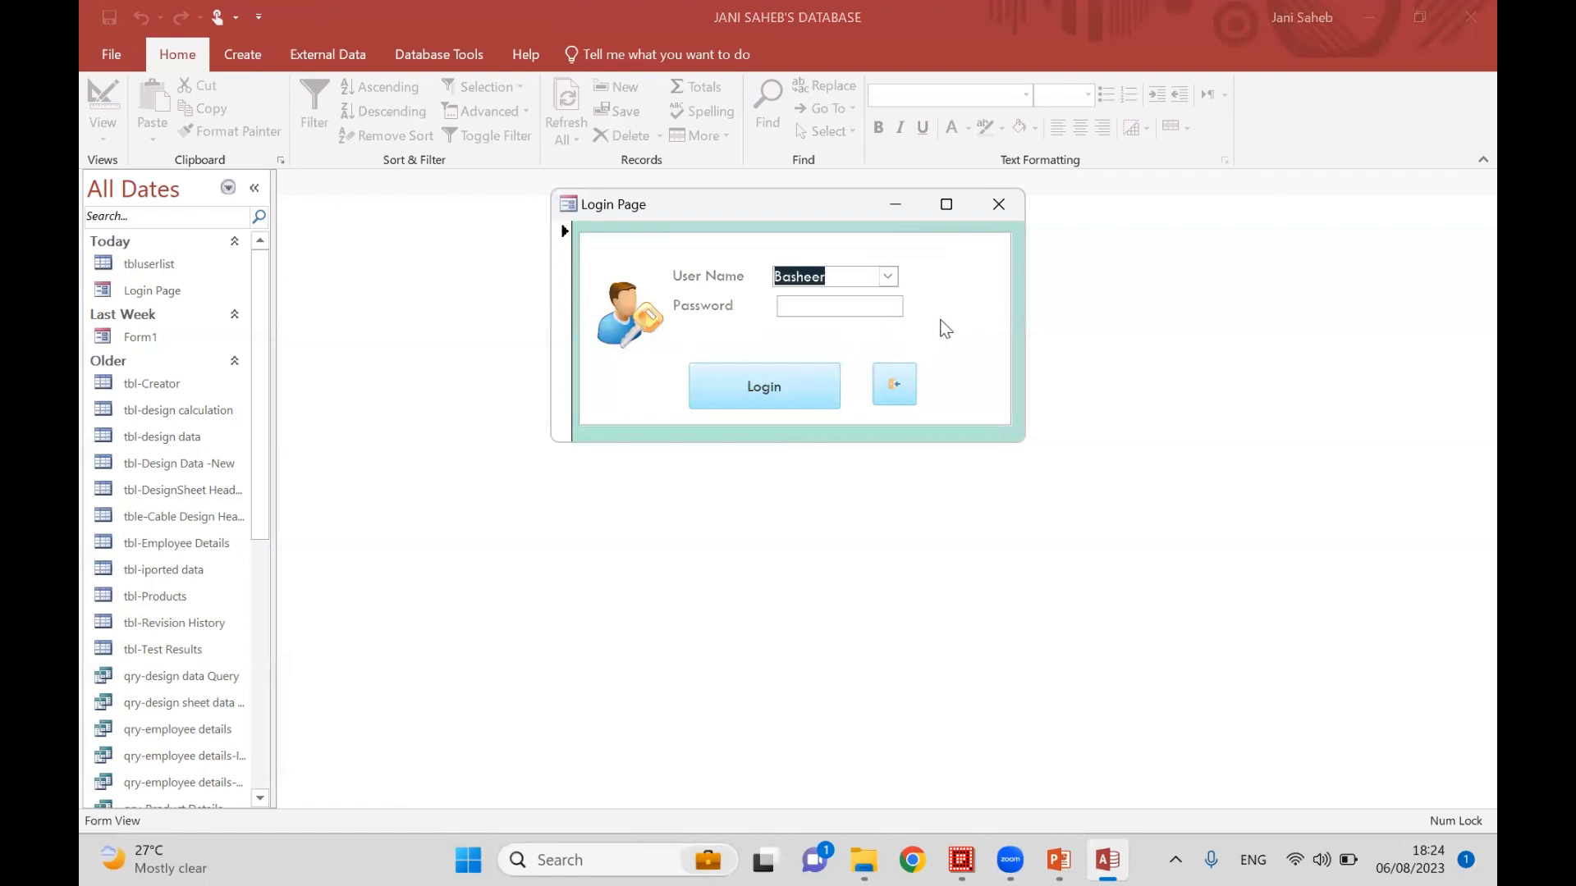
click(861, 308)
text(**)
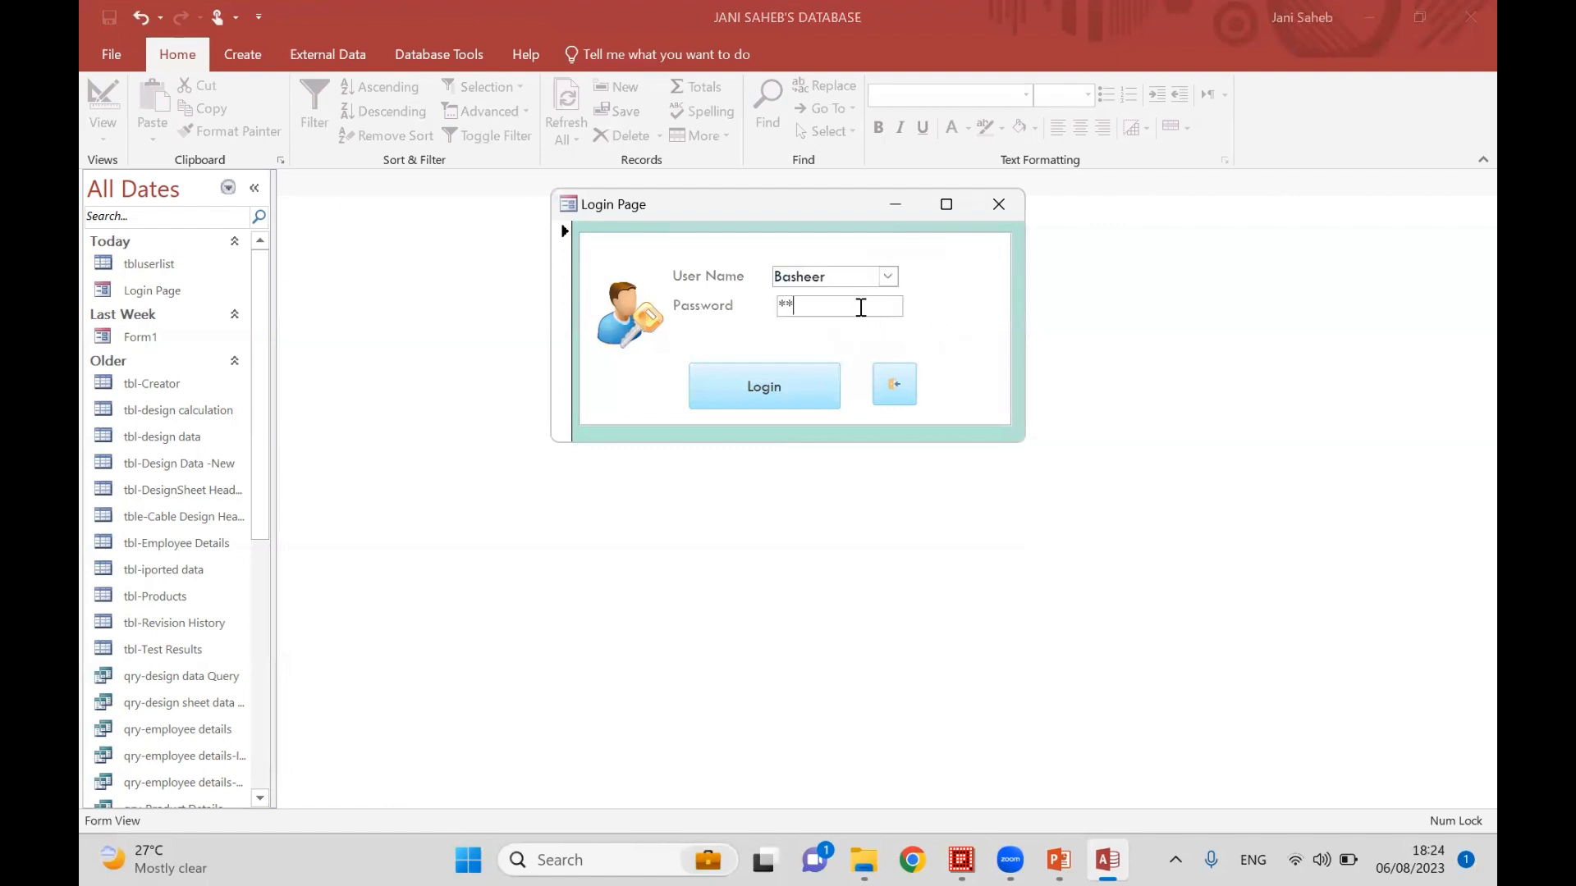
click(776, 389)
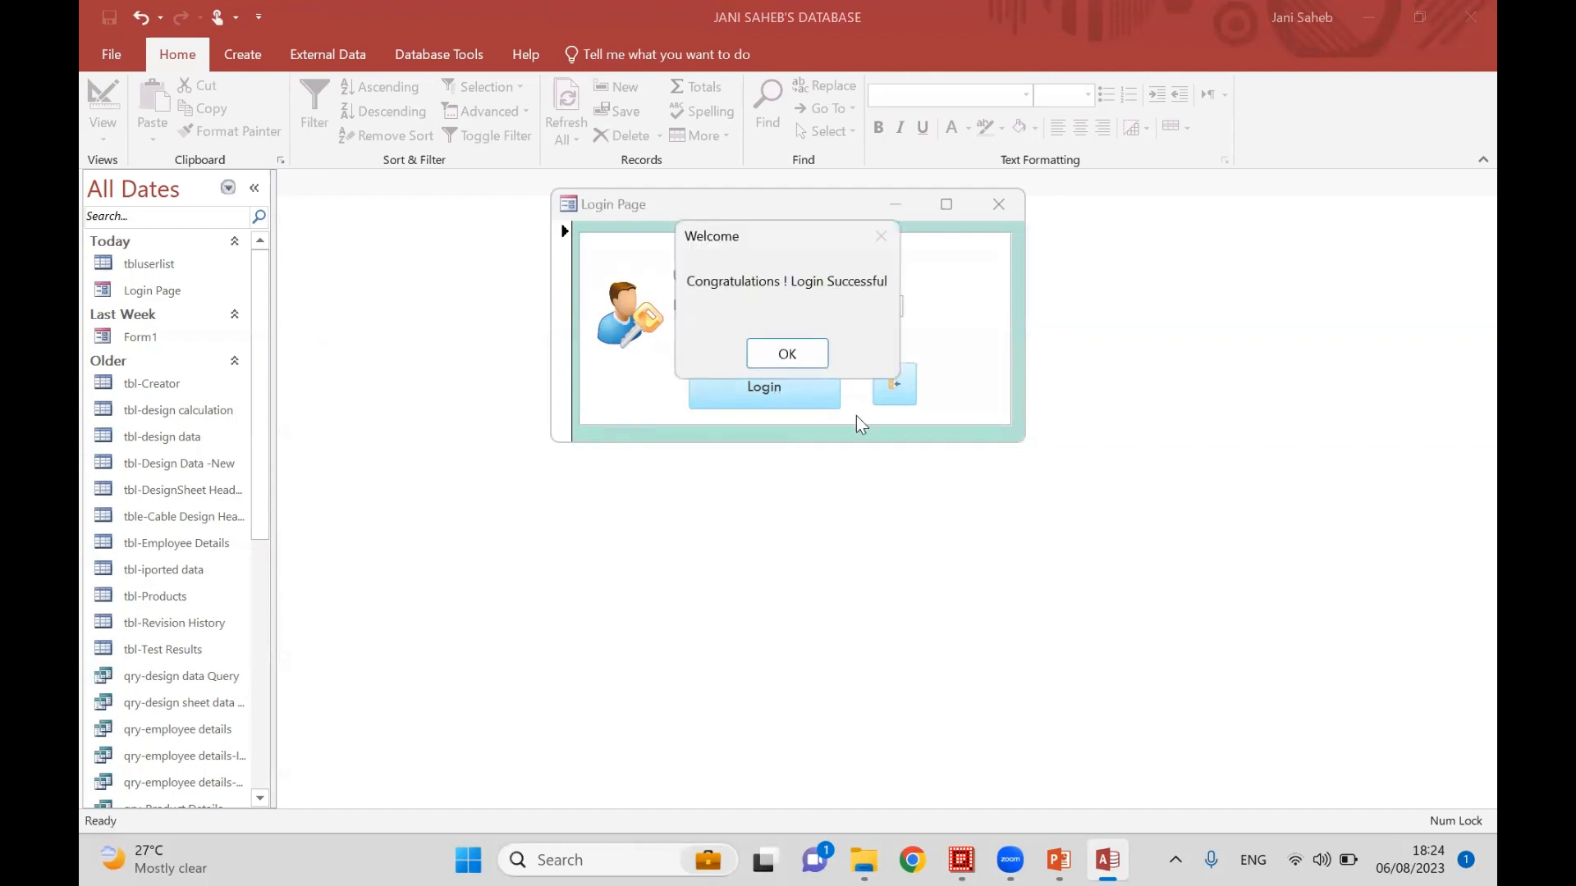
click(811, 352)
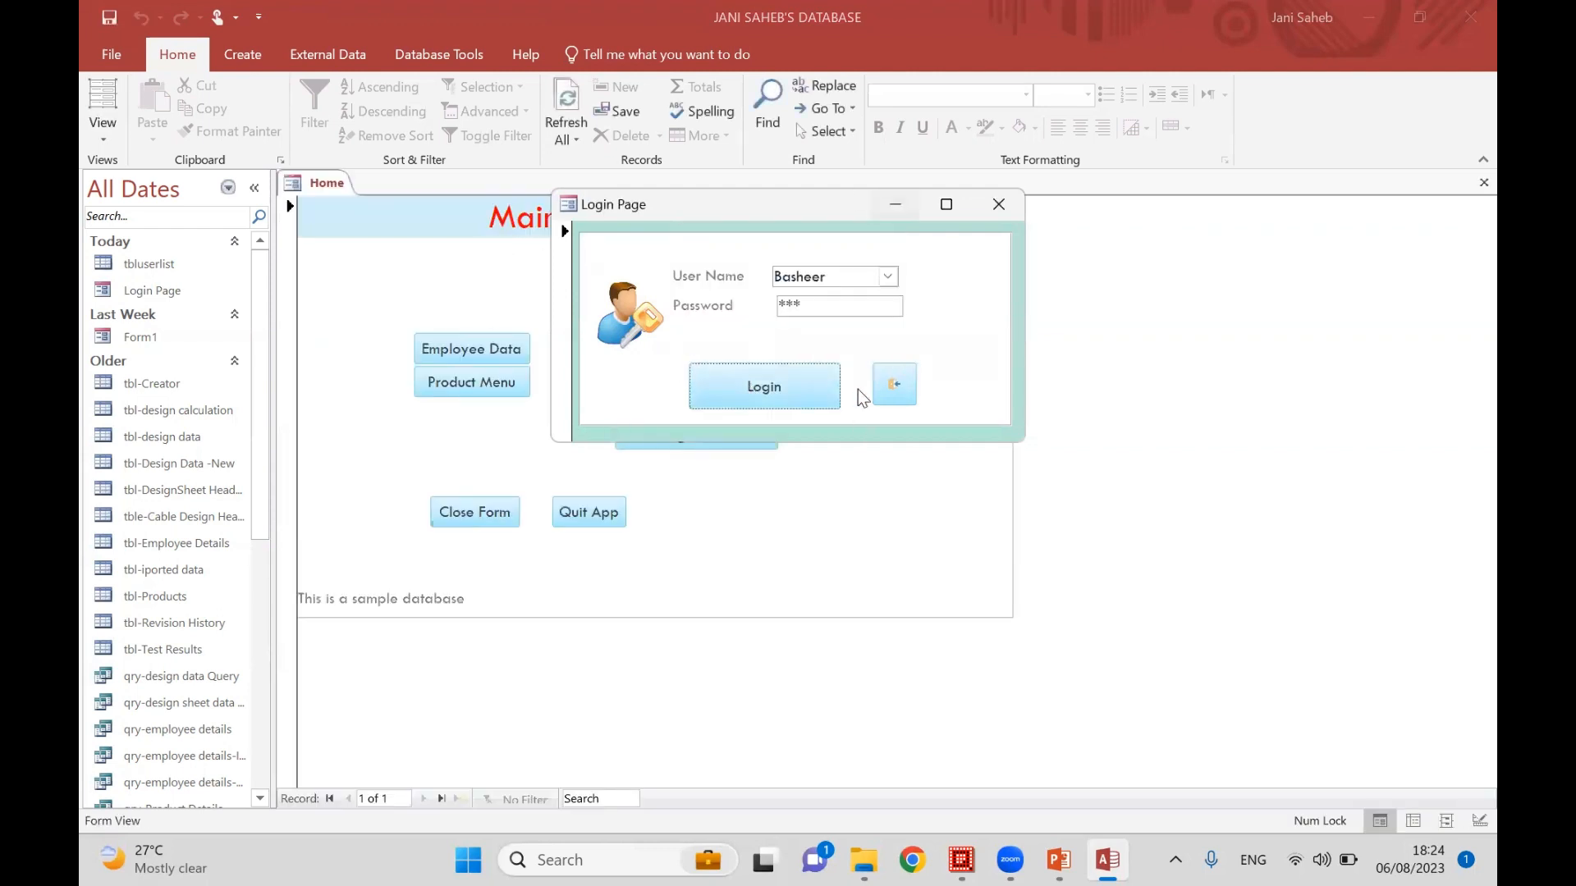
click(899, 387)
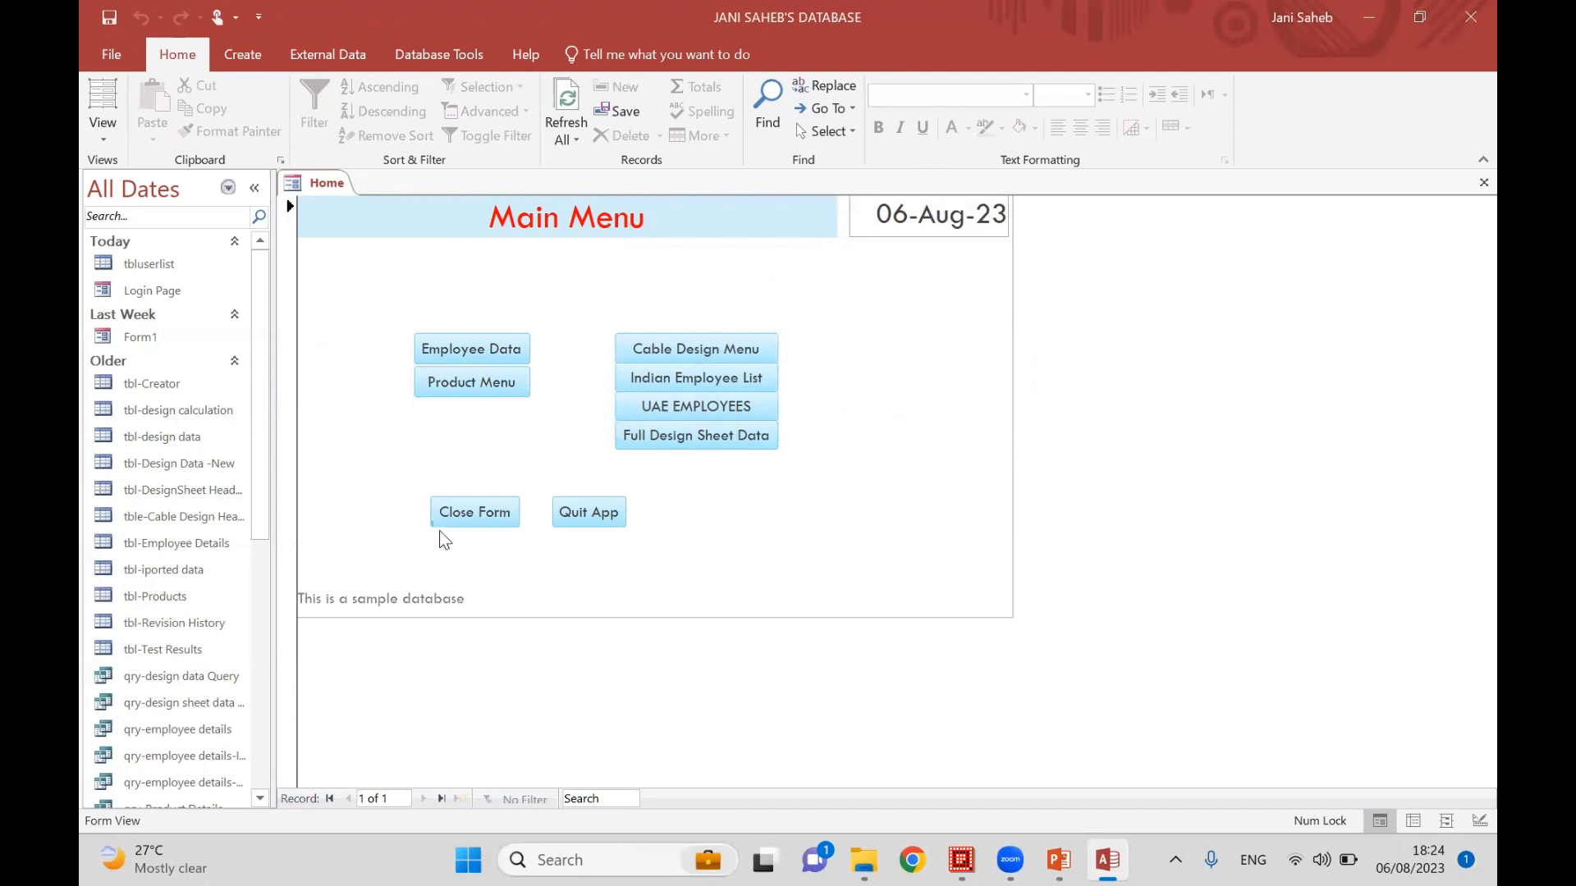
click(254, 188)
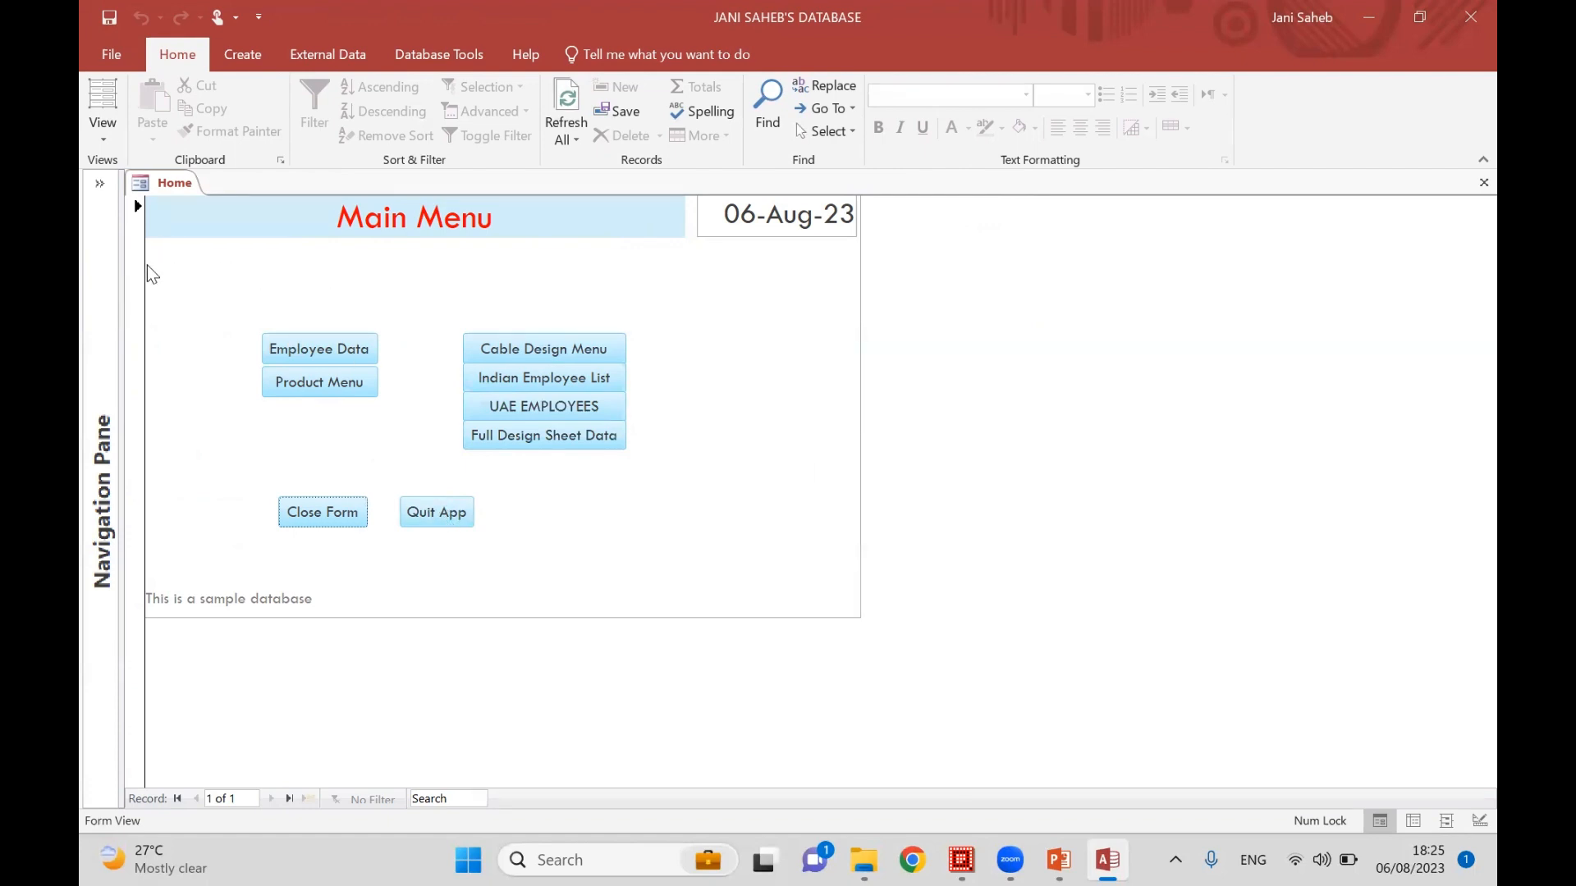
click(105, 186)
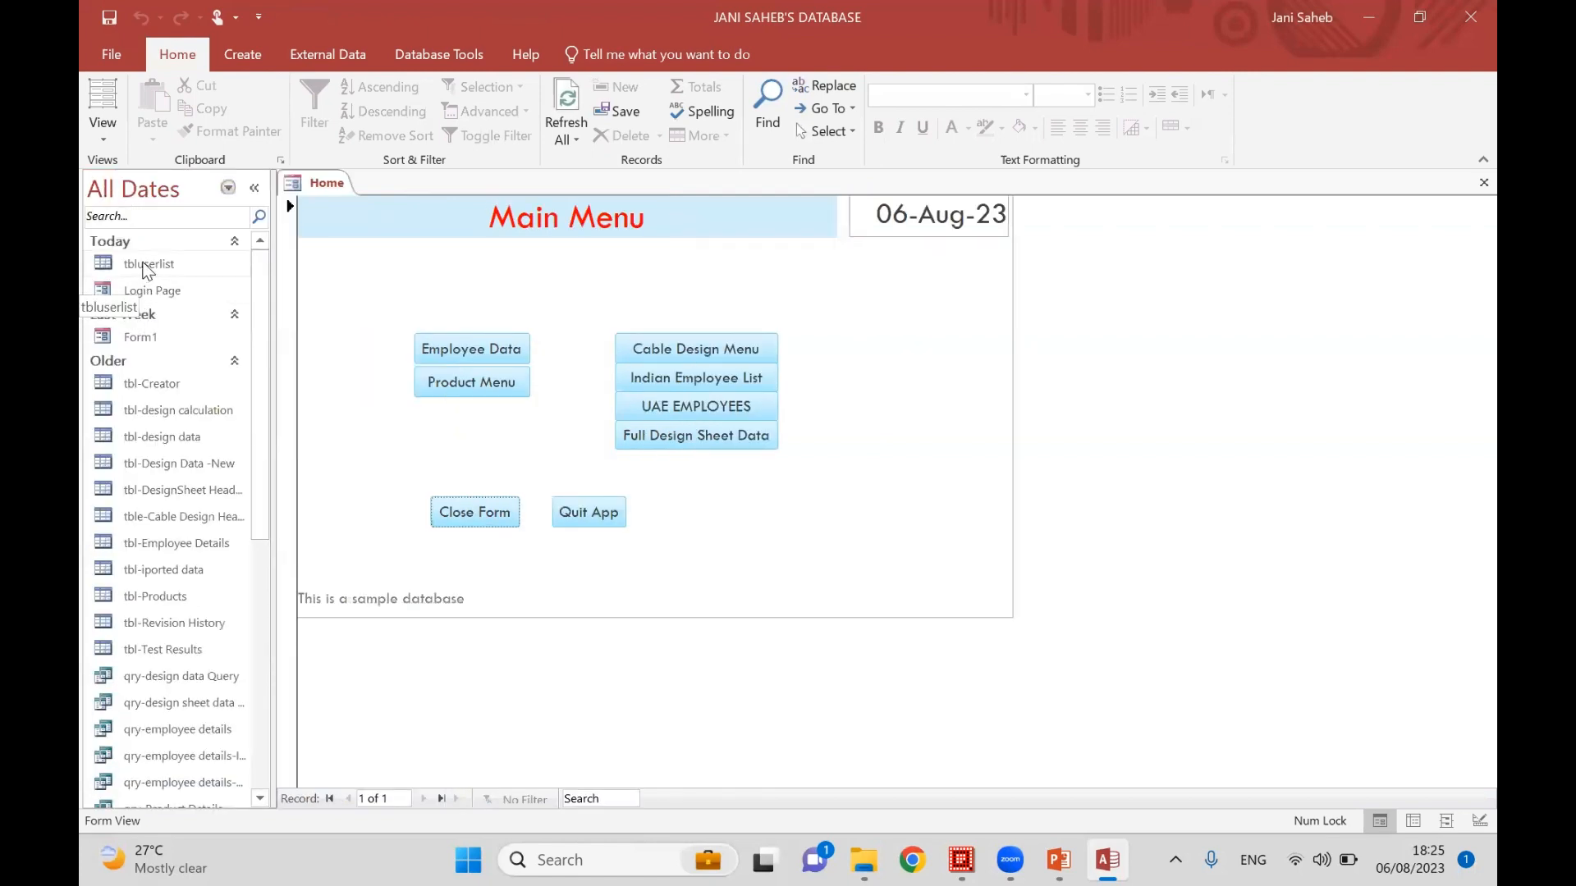
- In tbluserlist, enter a new user's name in capitals in a new record row
double_click(148, 264)
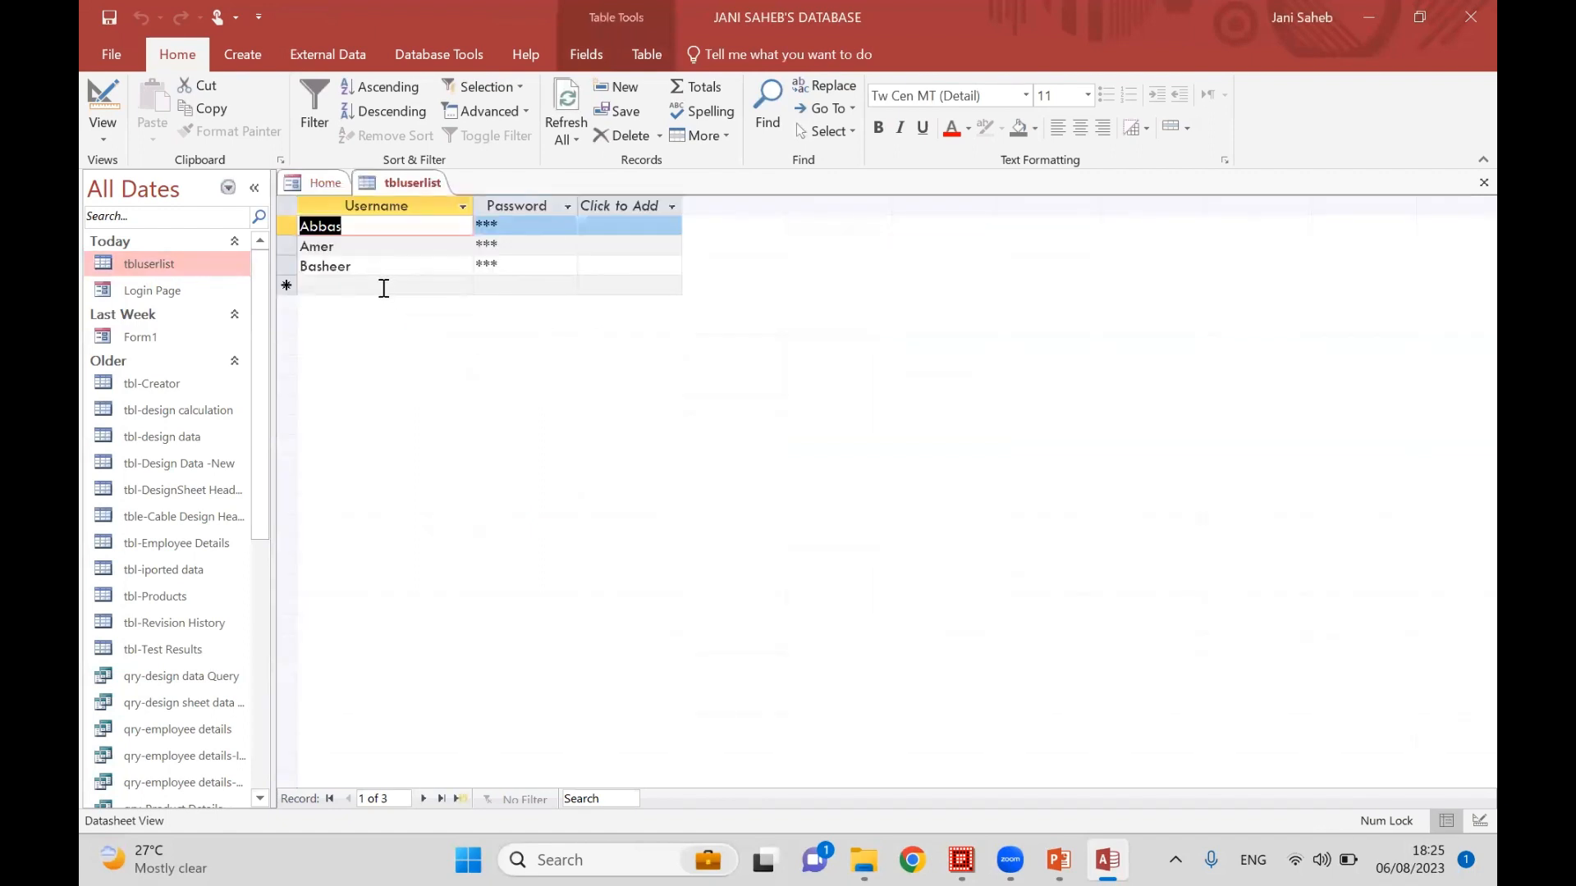
click(381, 285)
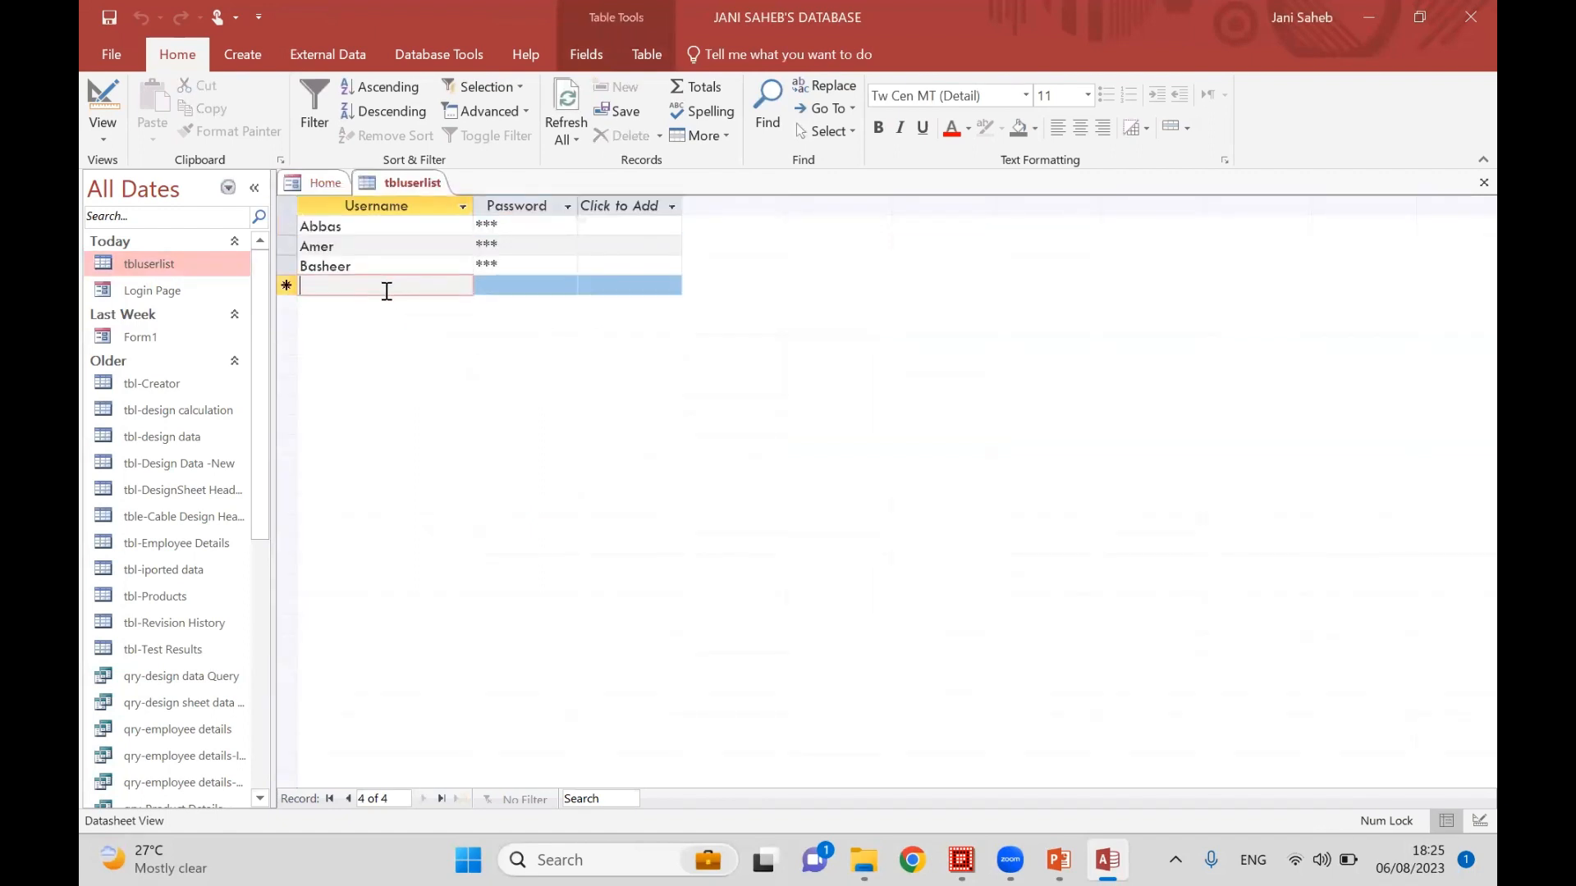
text(m)
key(BackSpace)
key(Caps_Lock)
text(RAM MOHAN)
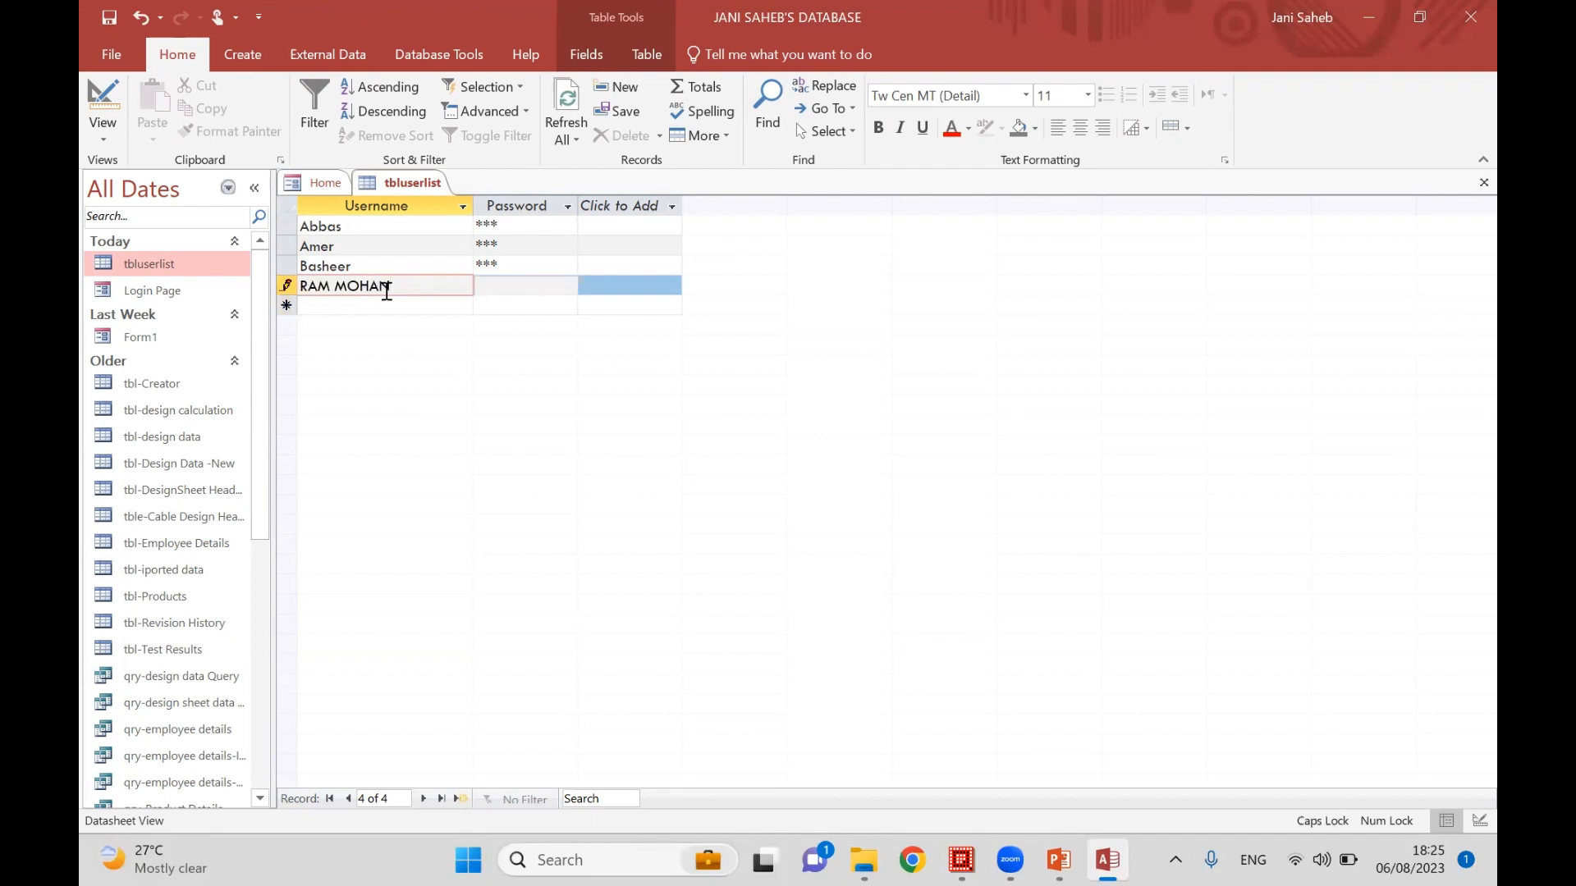
key(Tab)
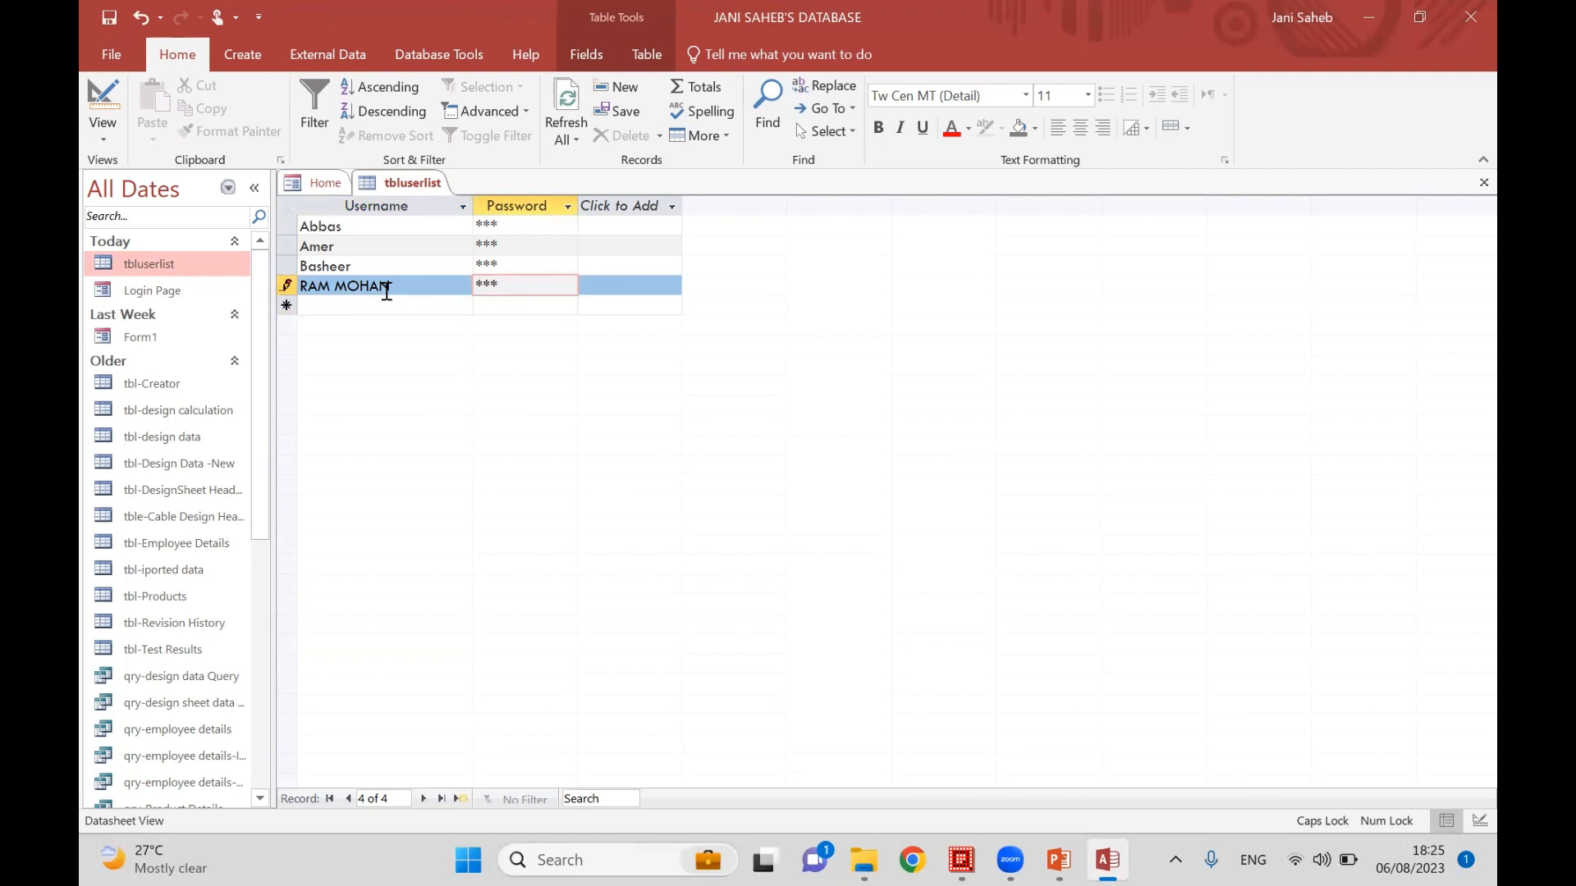
- Save the new user record, close tbluserlist, and quit the application
click(395, 260)
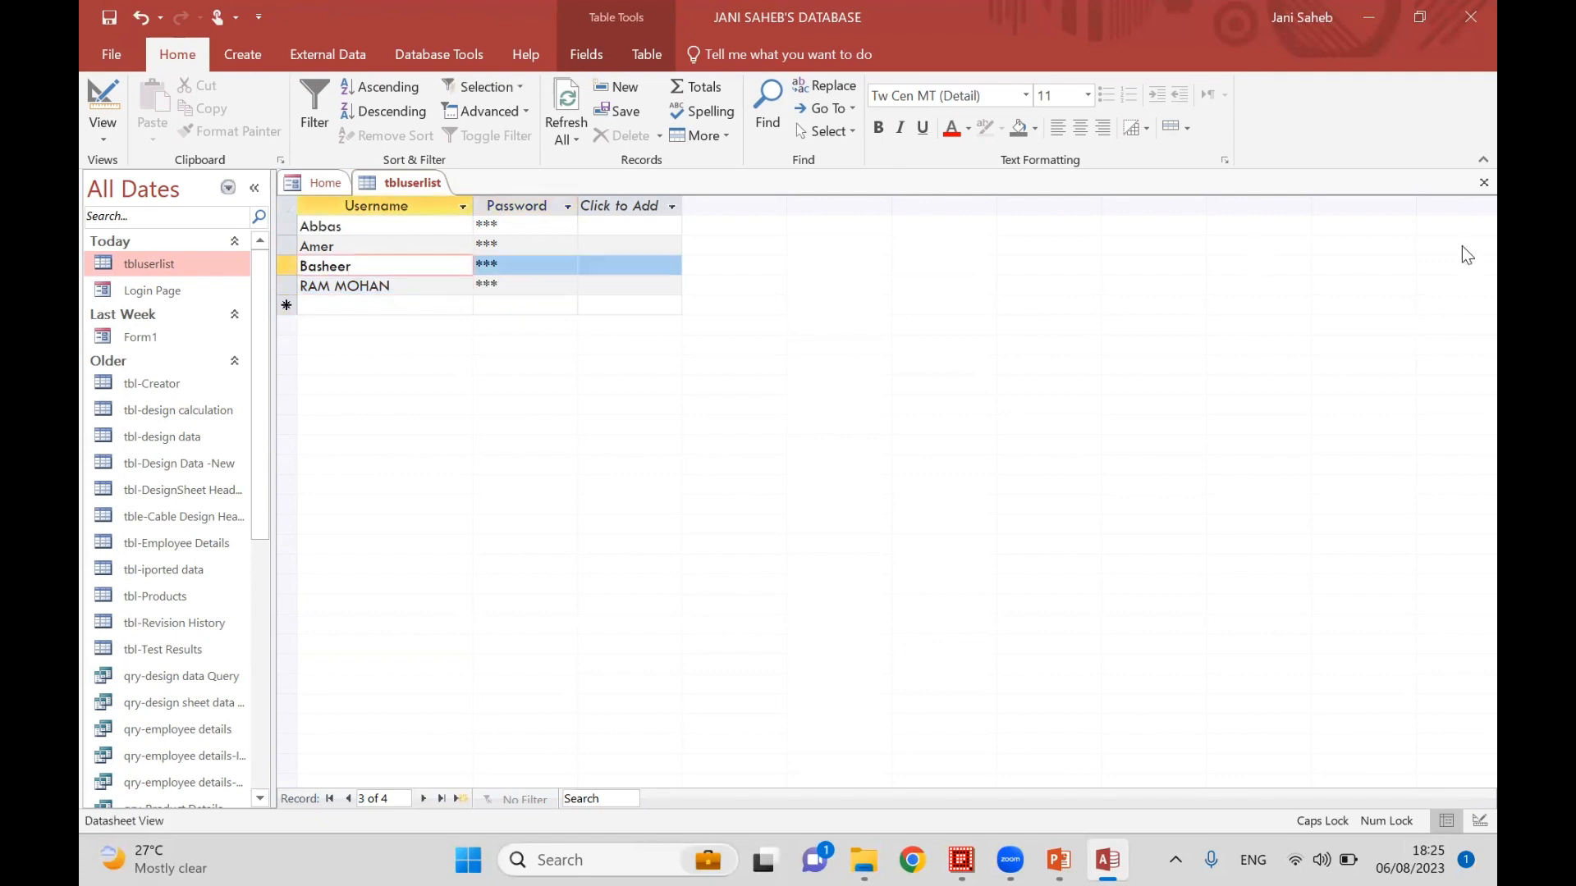
click(1471, 186)
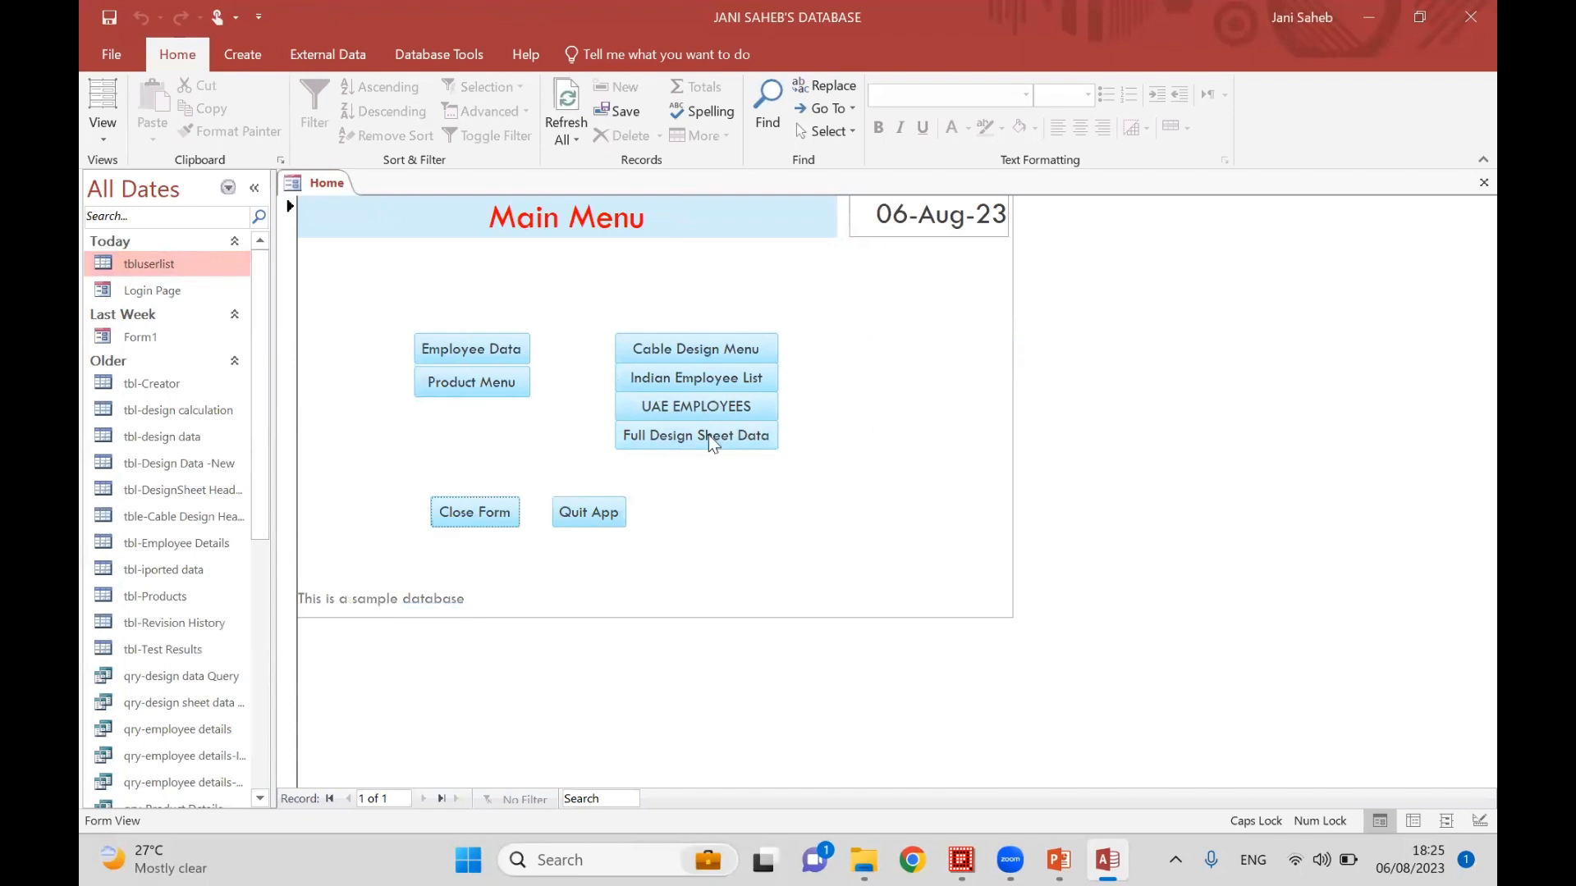
click(582, 517)
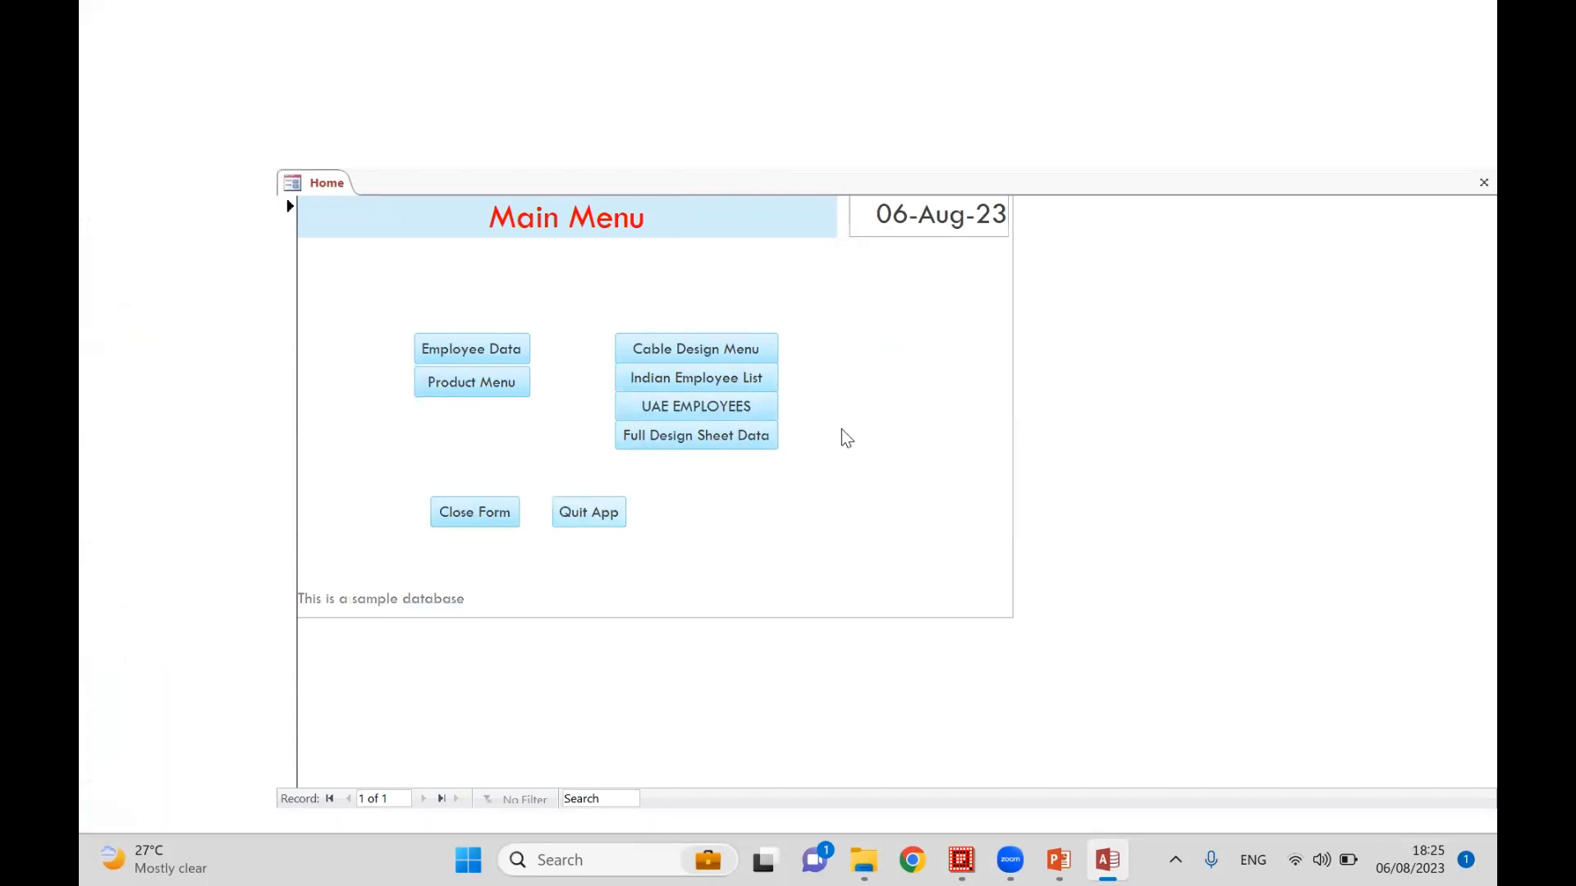